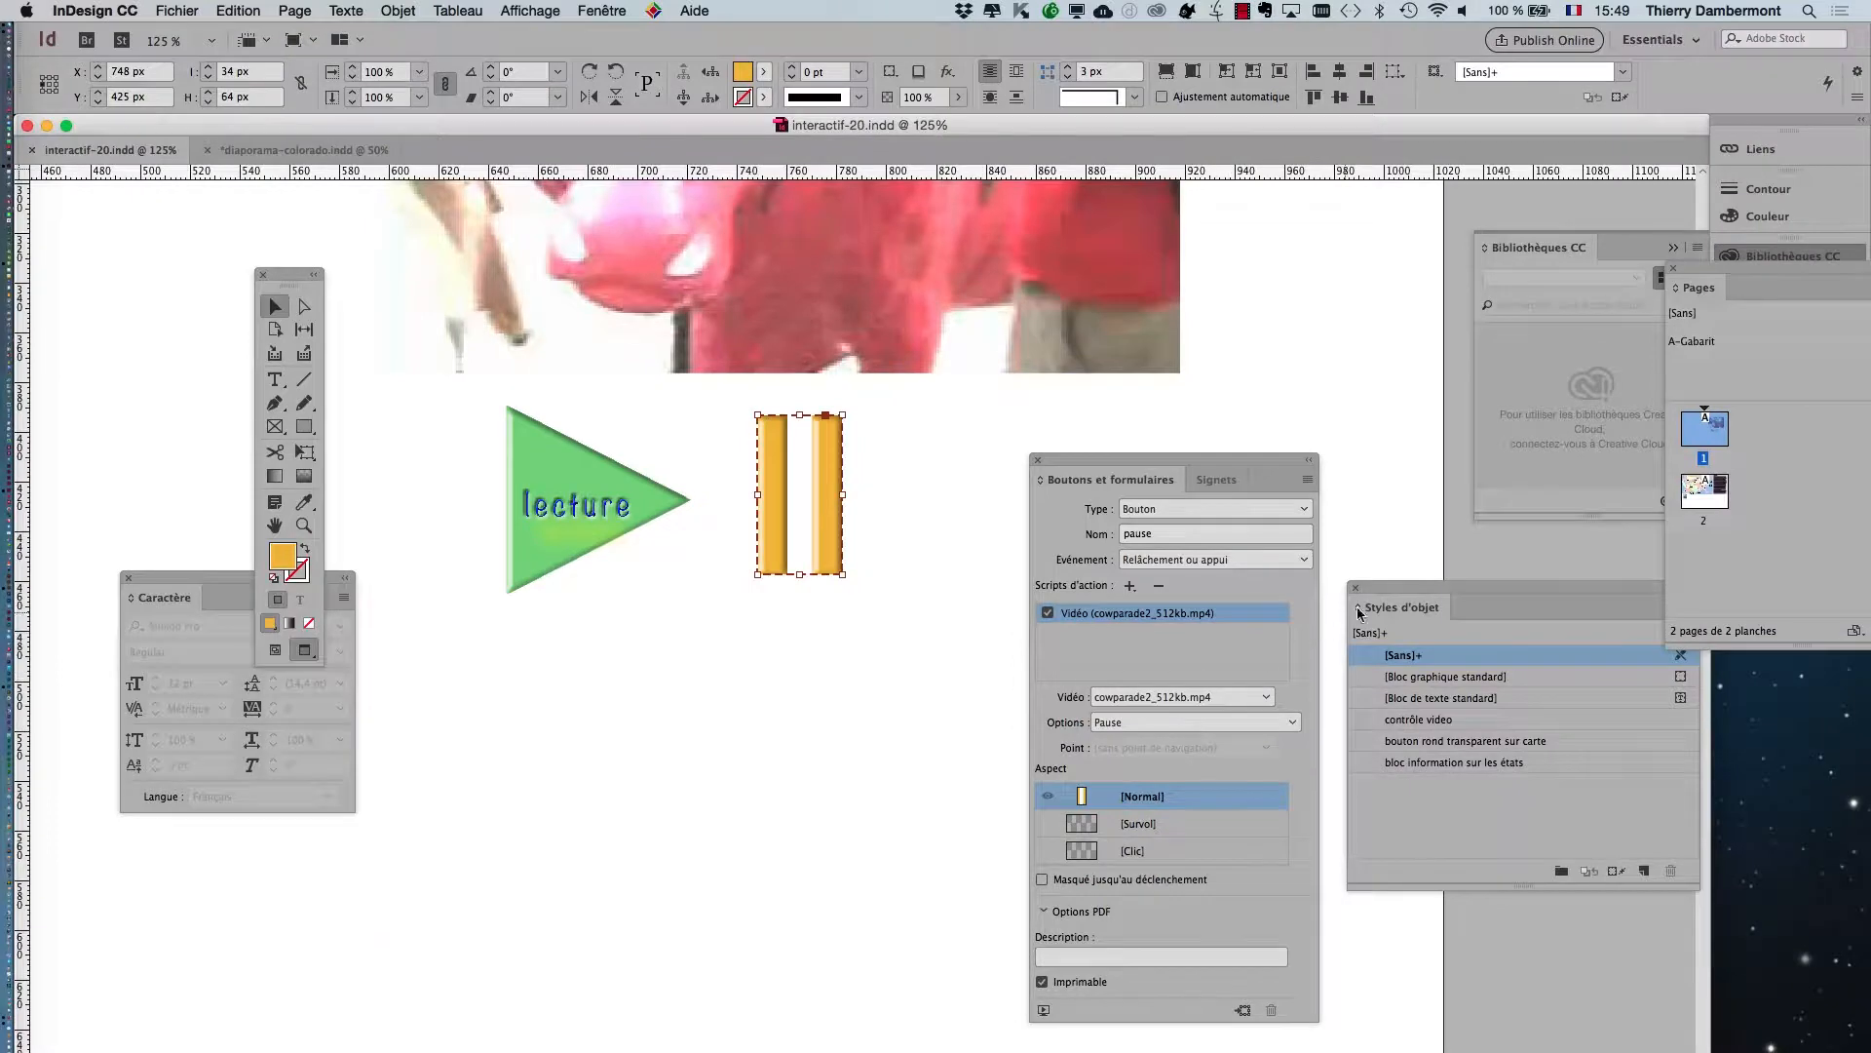
Step: Close the object styles and CC libraries, and show the layers beneath the buttons with the pause object highlighted
left_click(1355, 588)
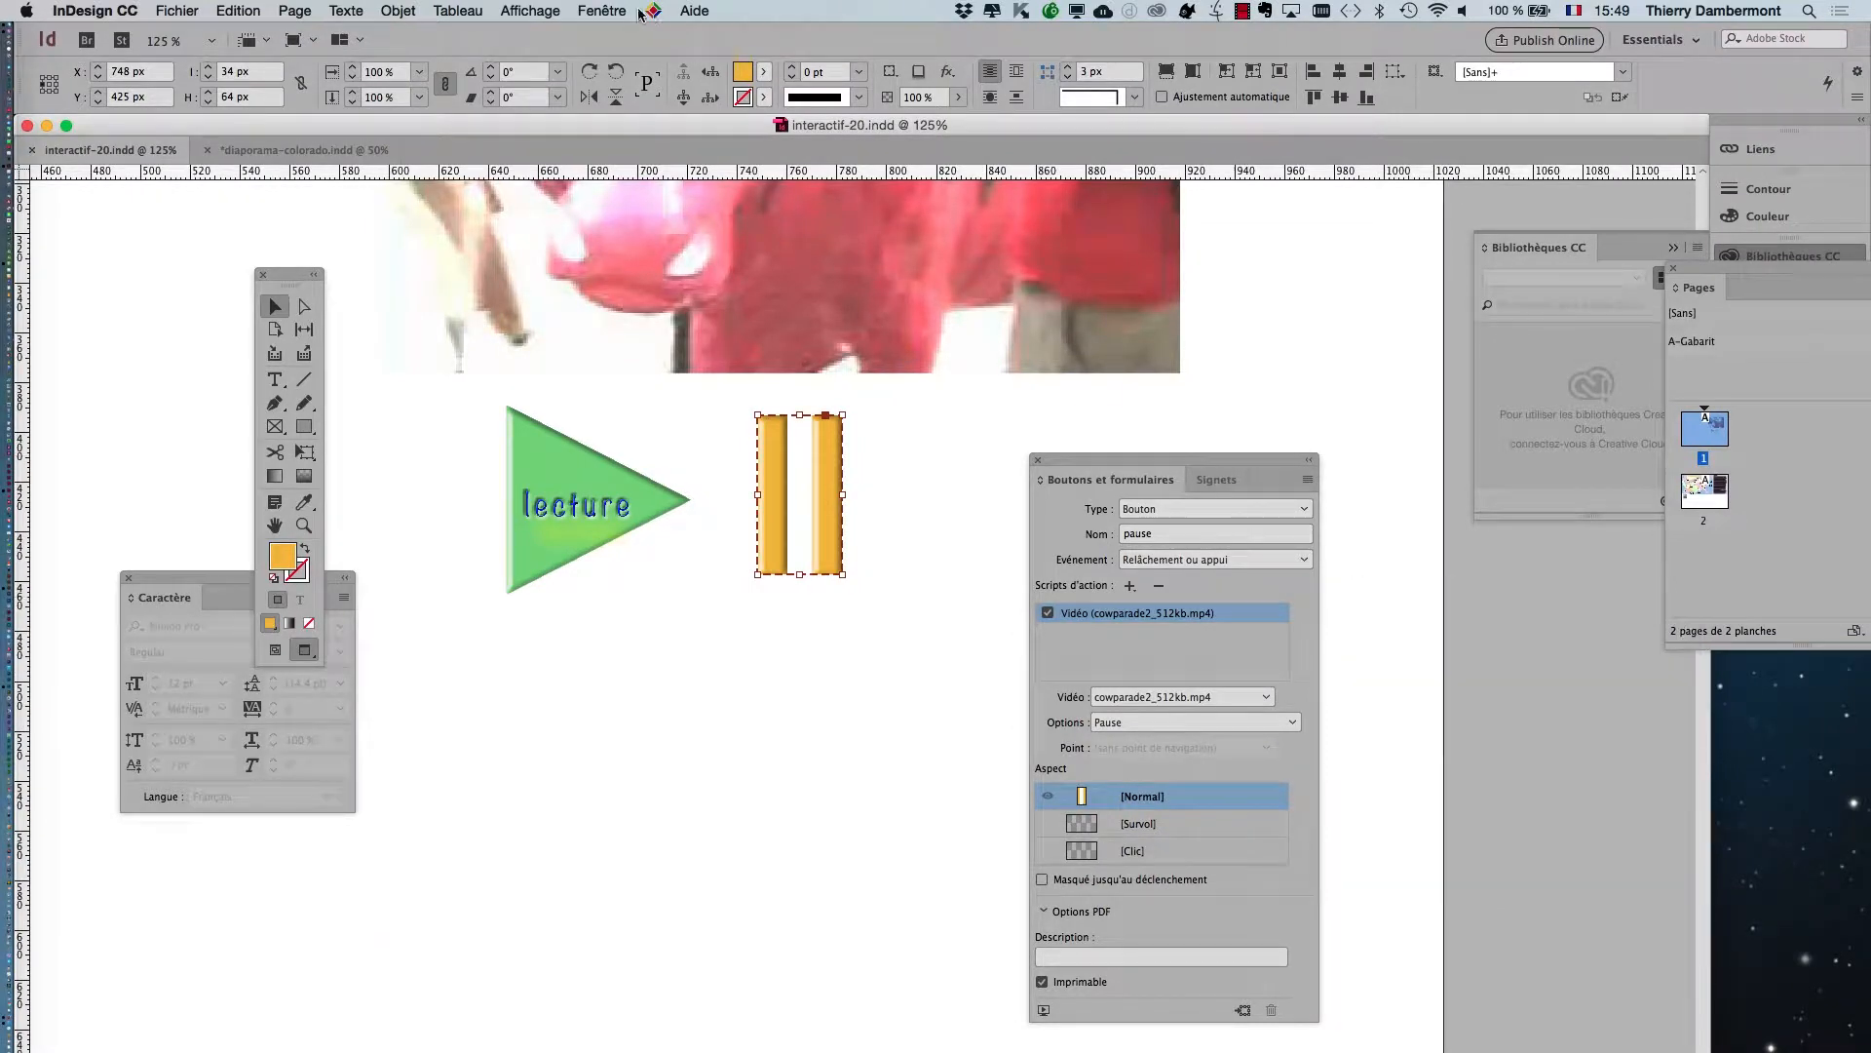
left_click(1699, 238)
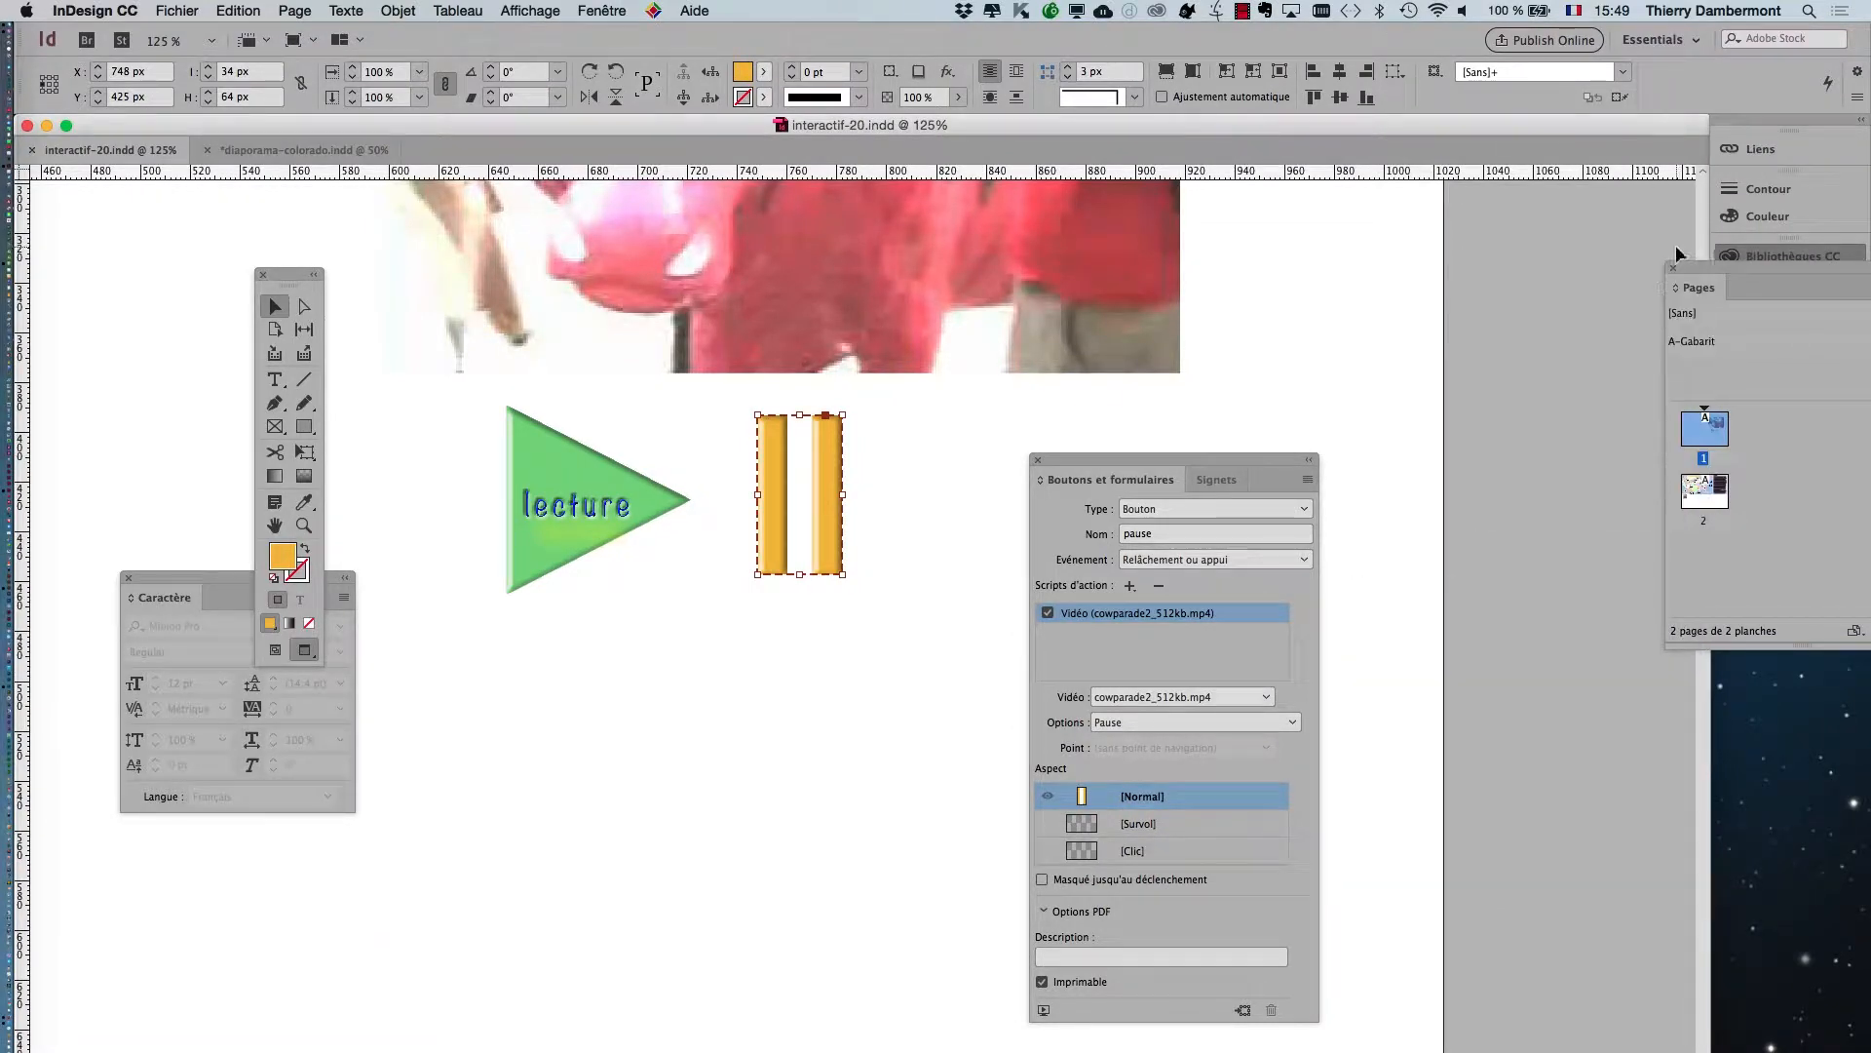
left_click(601, 10)
left_click(634, 147)
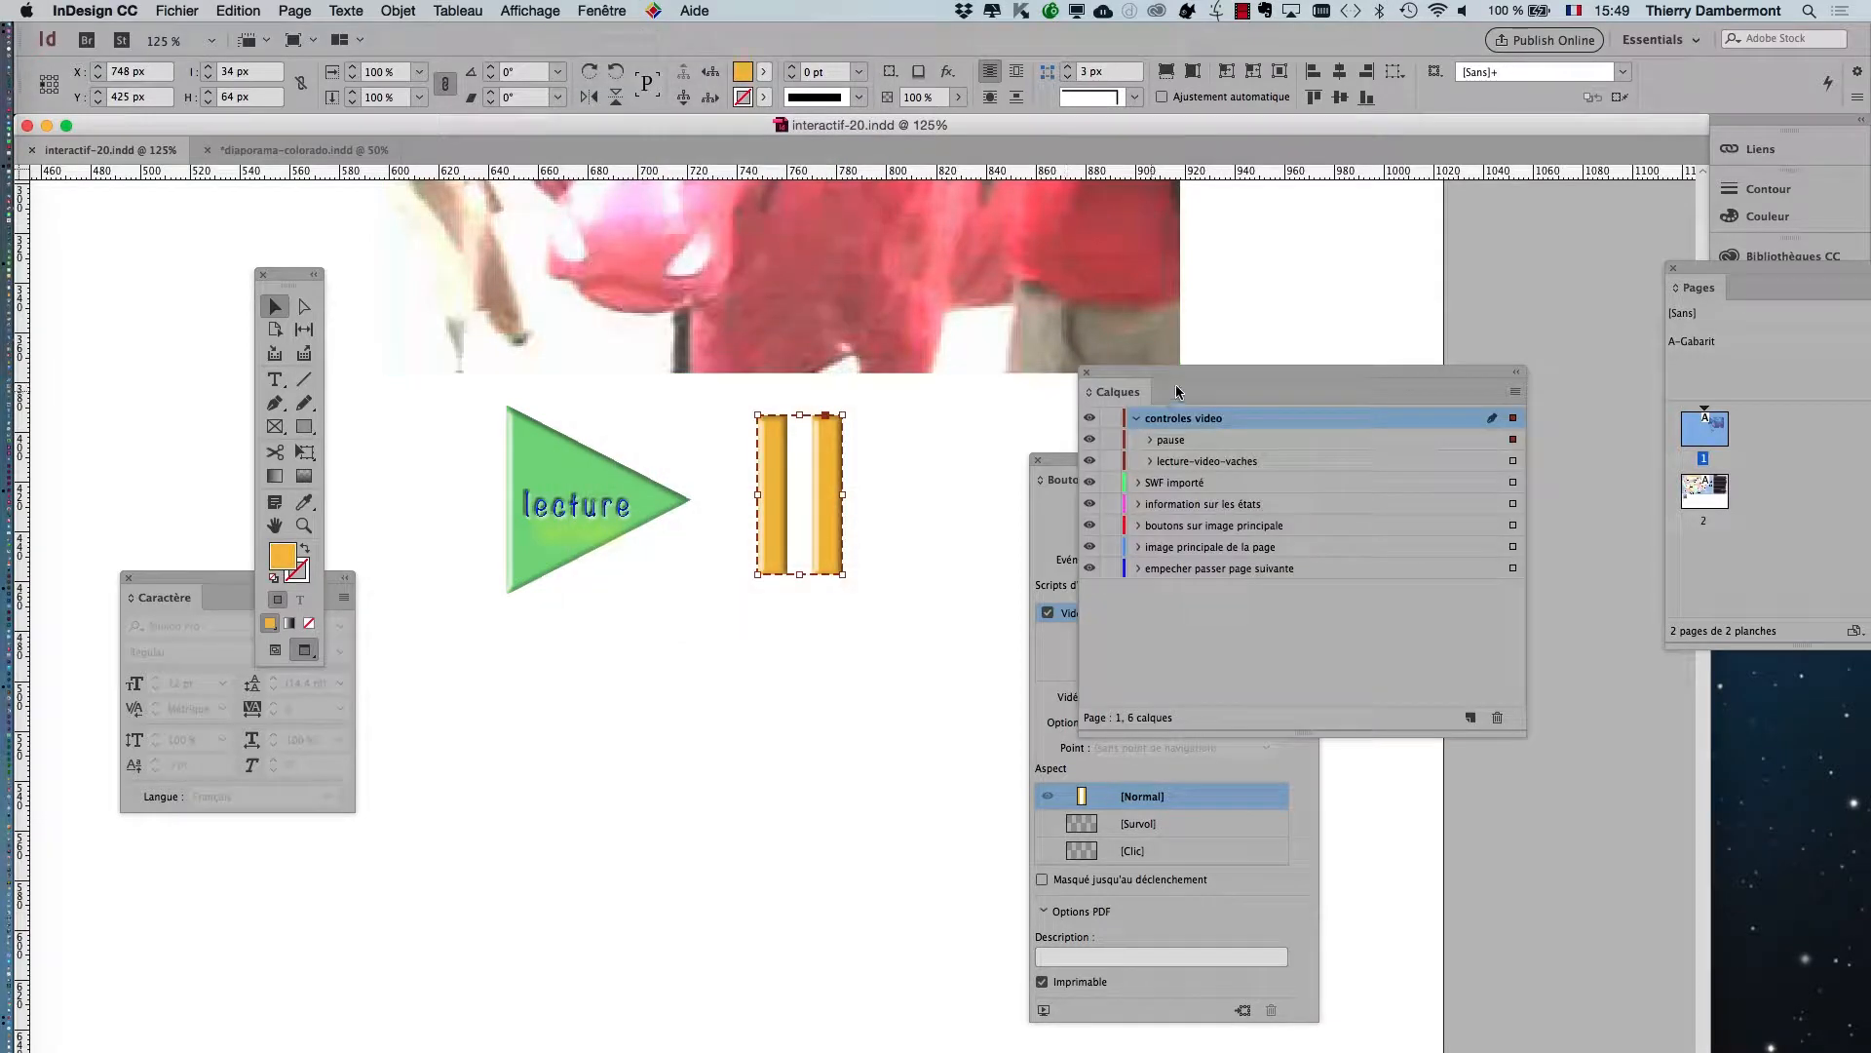
left_click_drag(1120, 371, 567, 652)
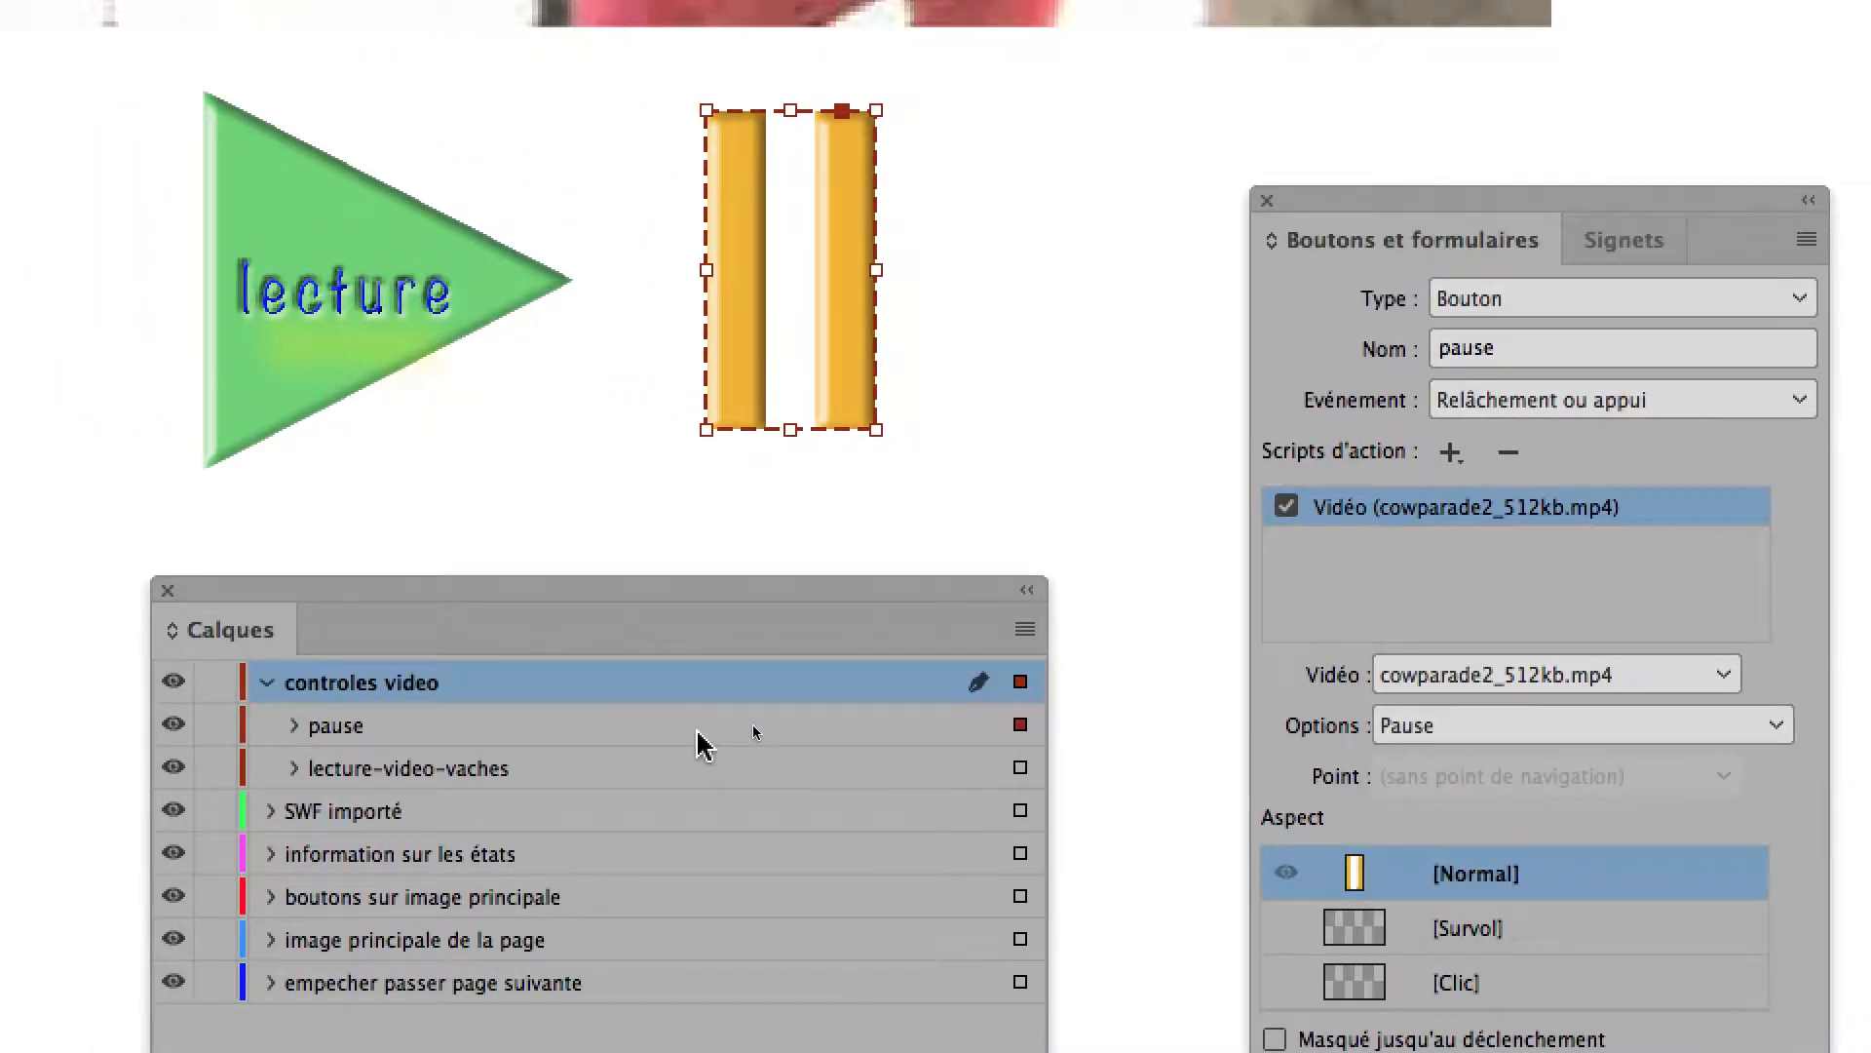
left_click(699, 736)
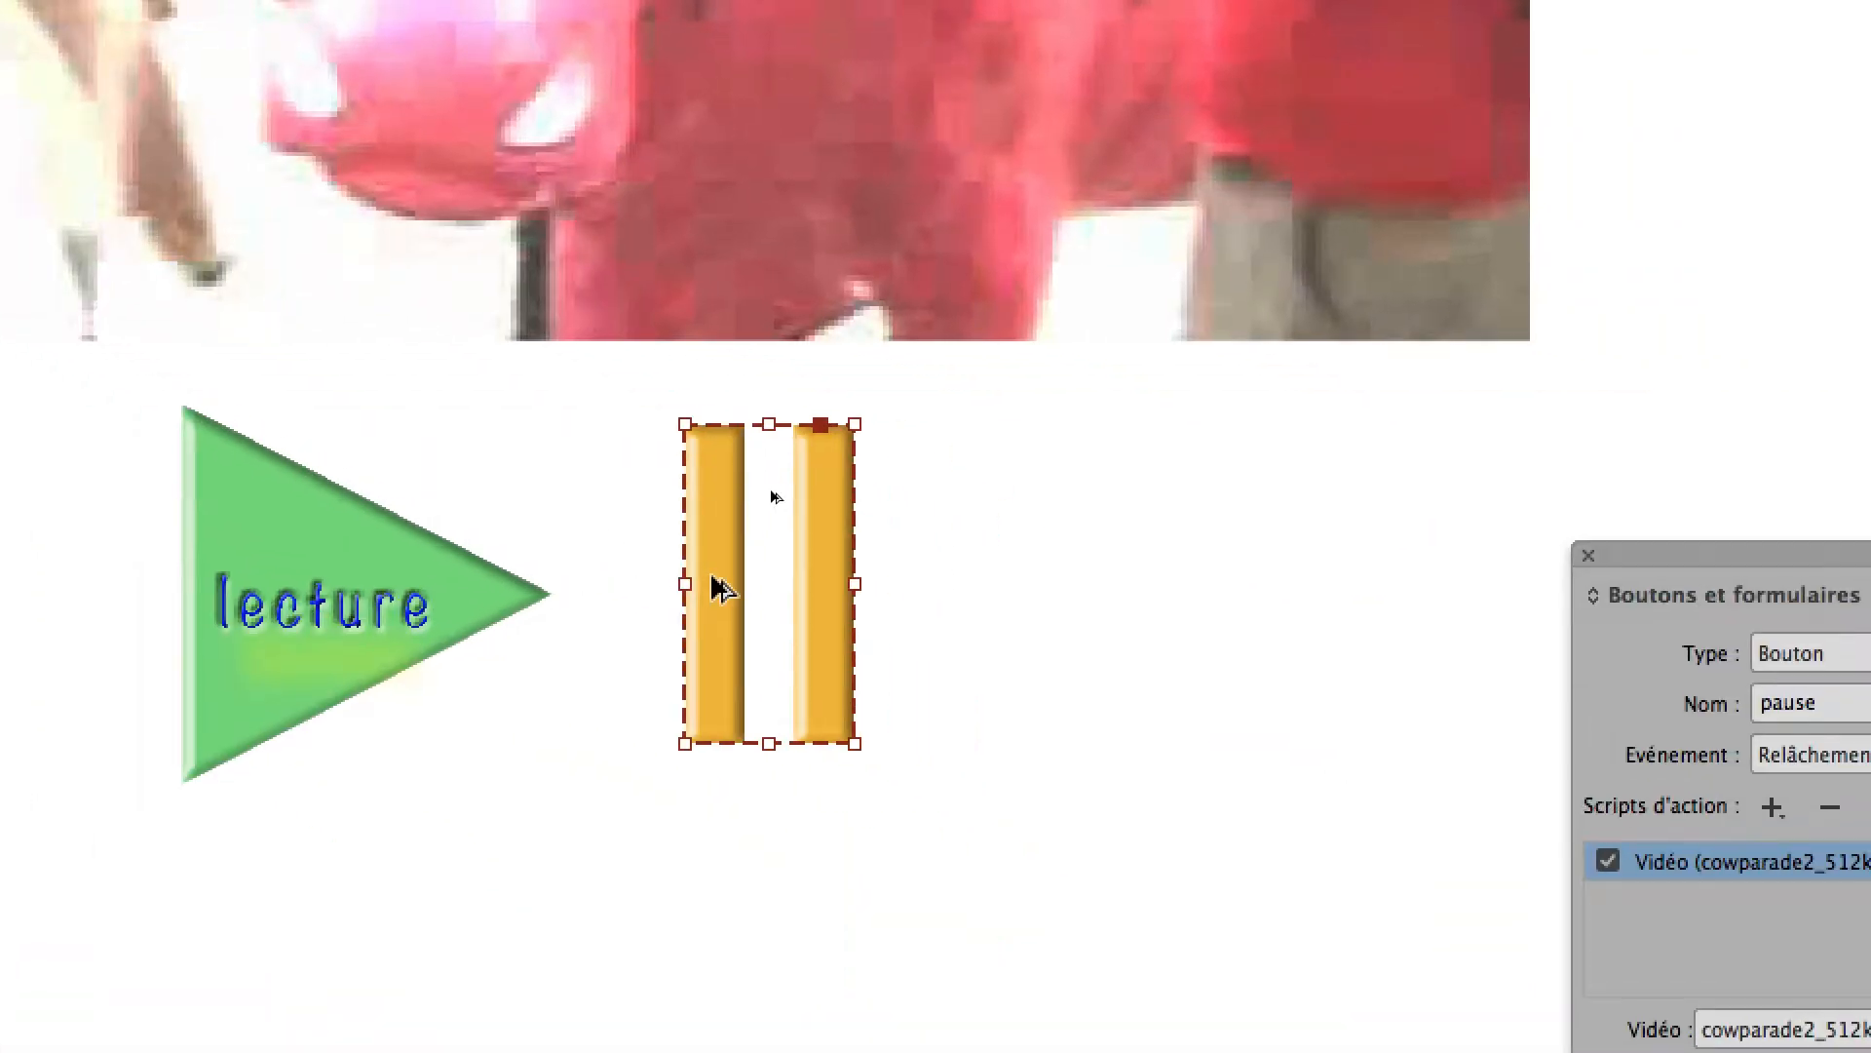
Step: Duplicate the pause button just below the original, at about X 756 px and Y 501 px, and close the layers list
left_click_drag(721, 589, 715, 1015)
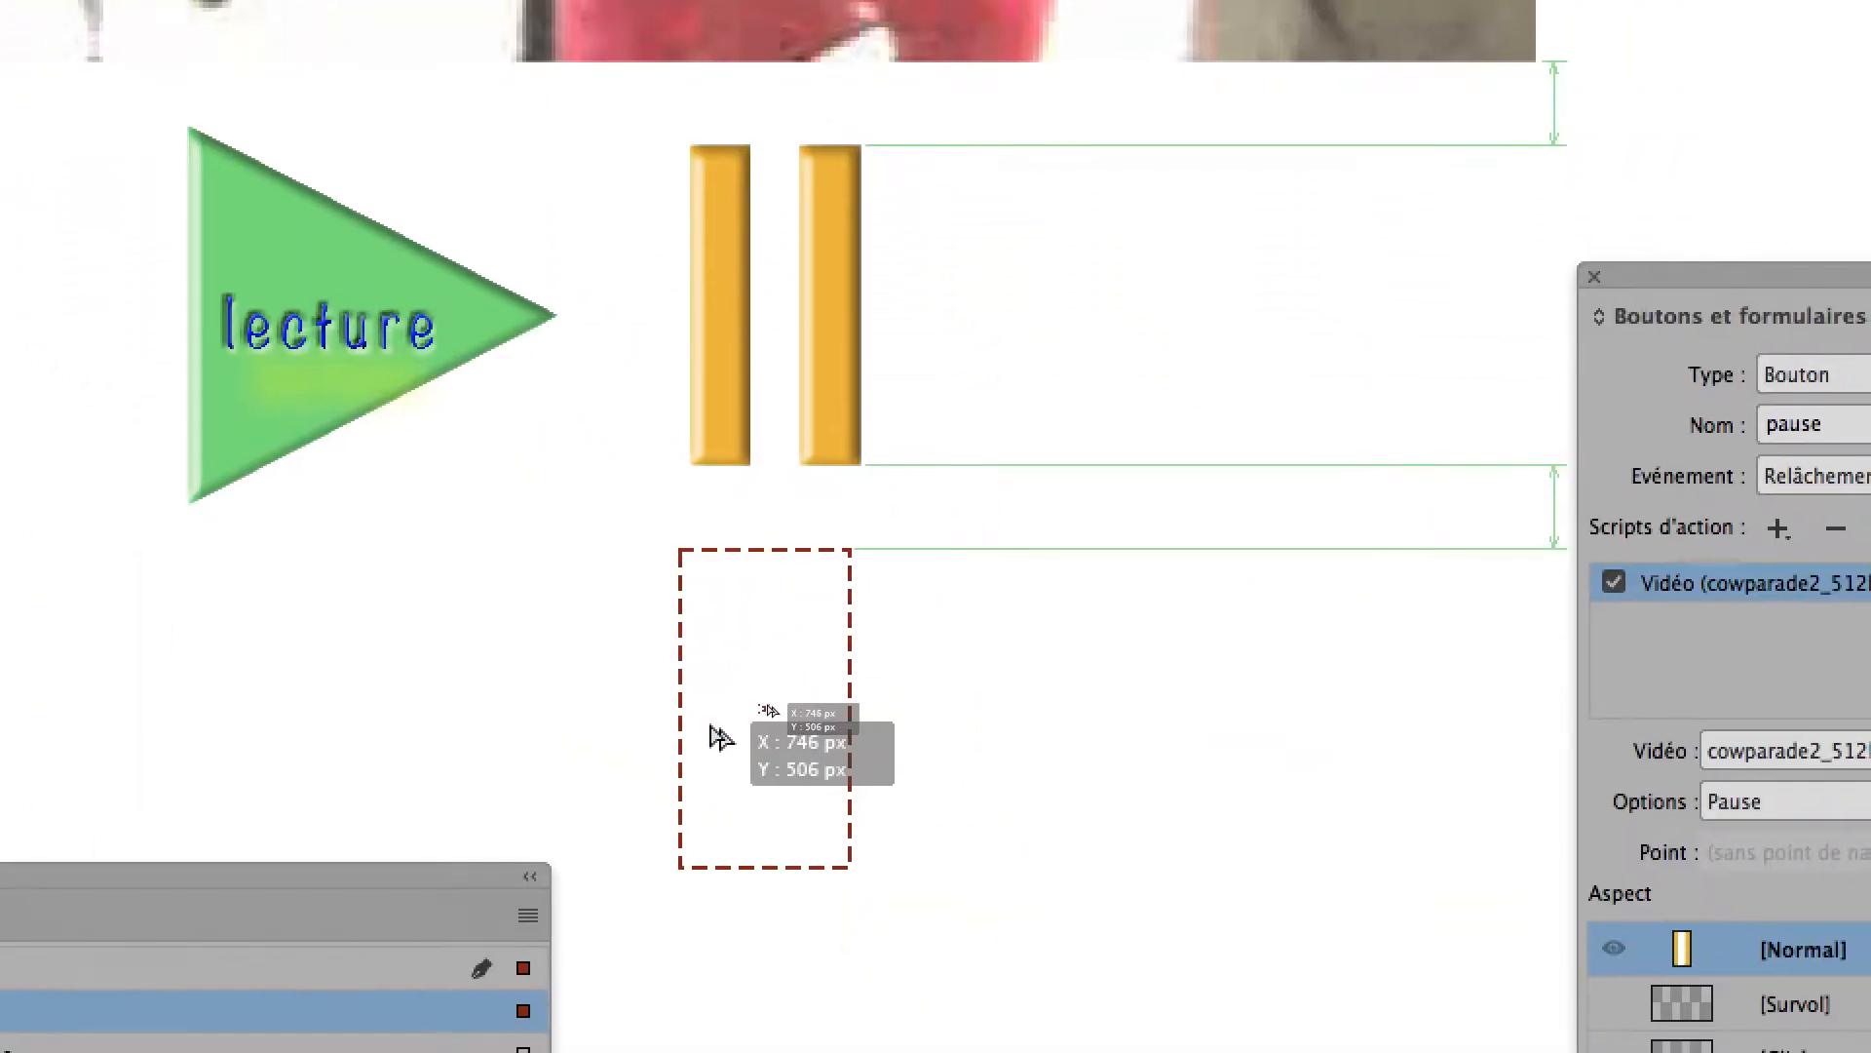
left_click_drag(721, 738, 896, 744)
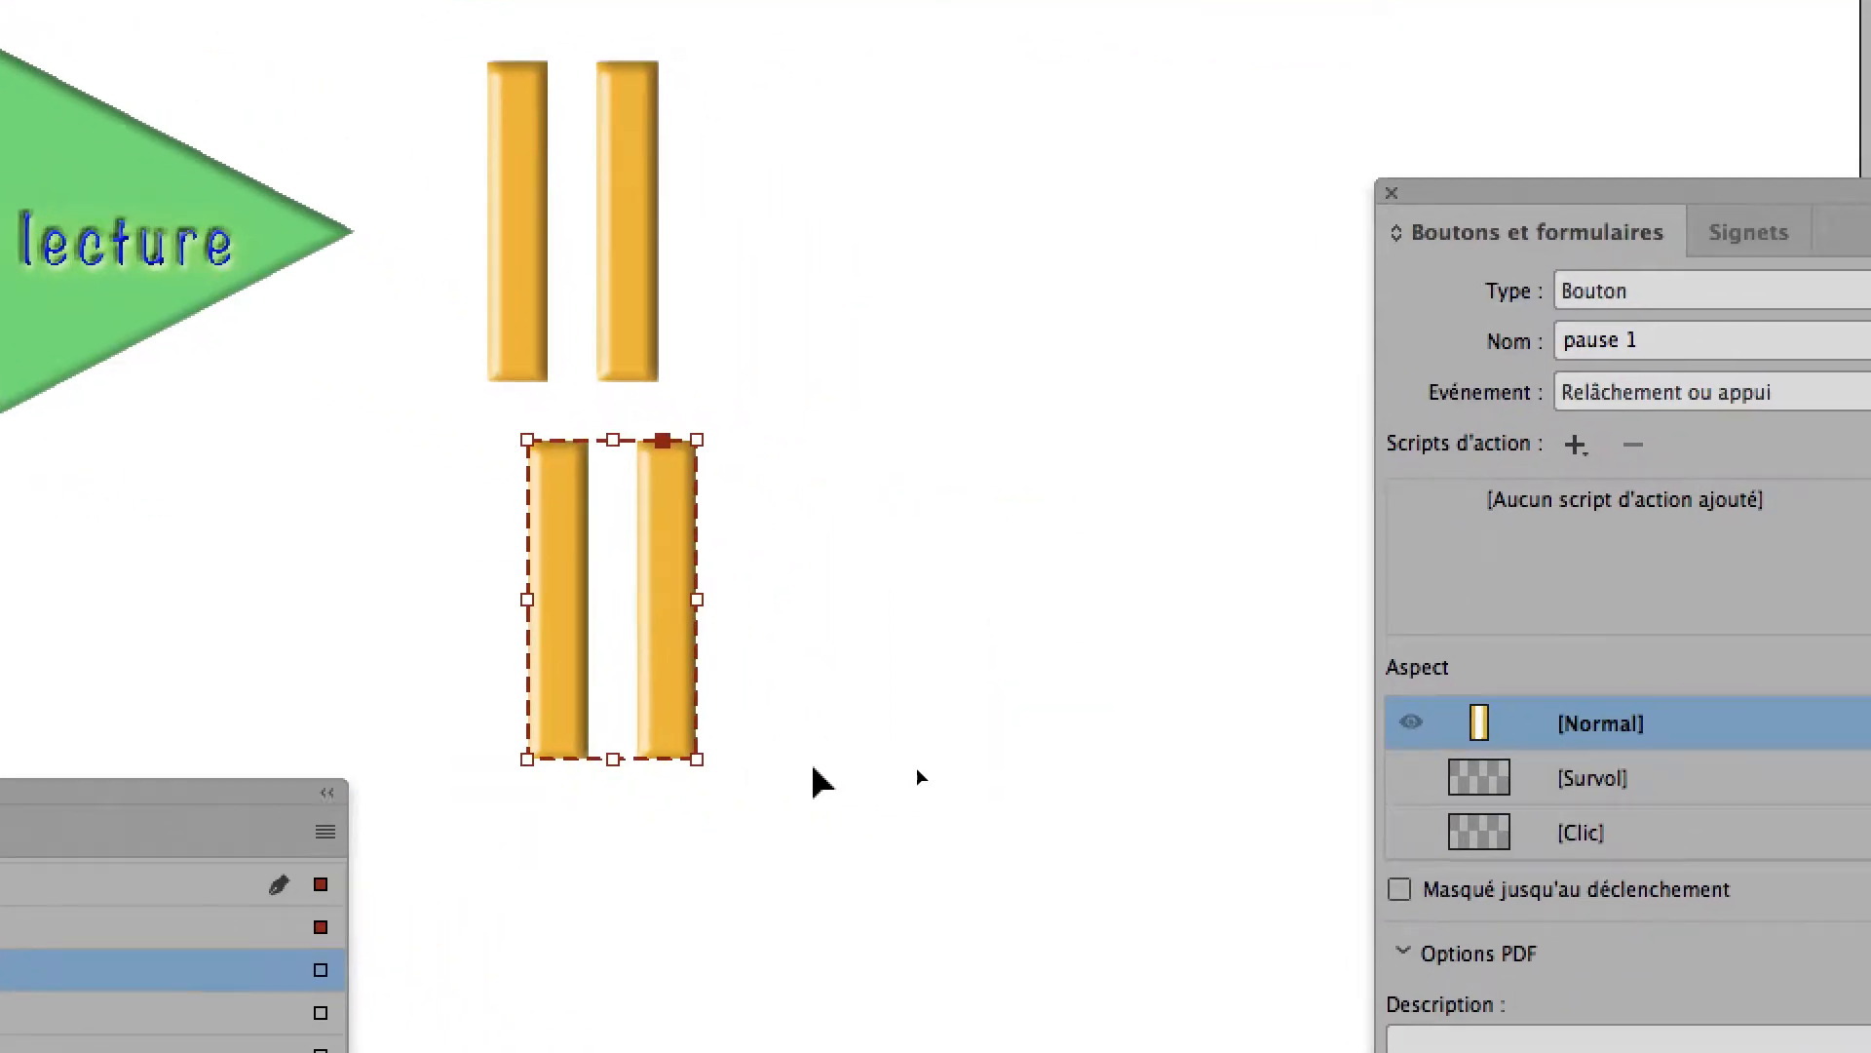
left_click(813, 768)
left_click_drag(281, 792, 332, 287)
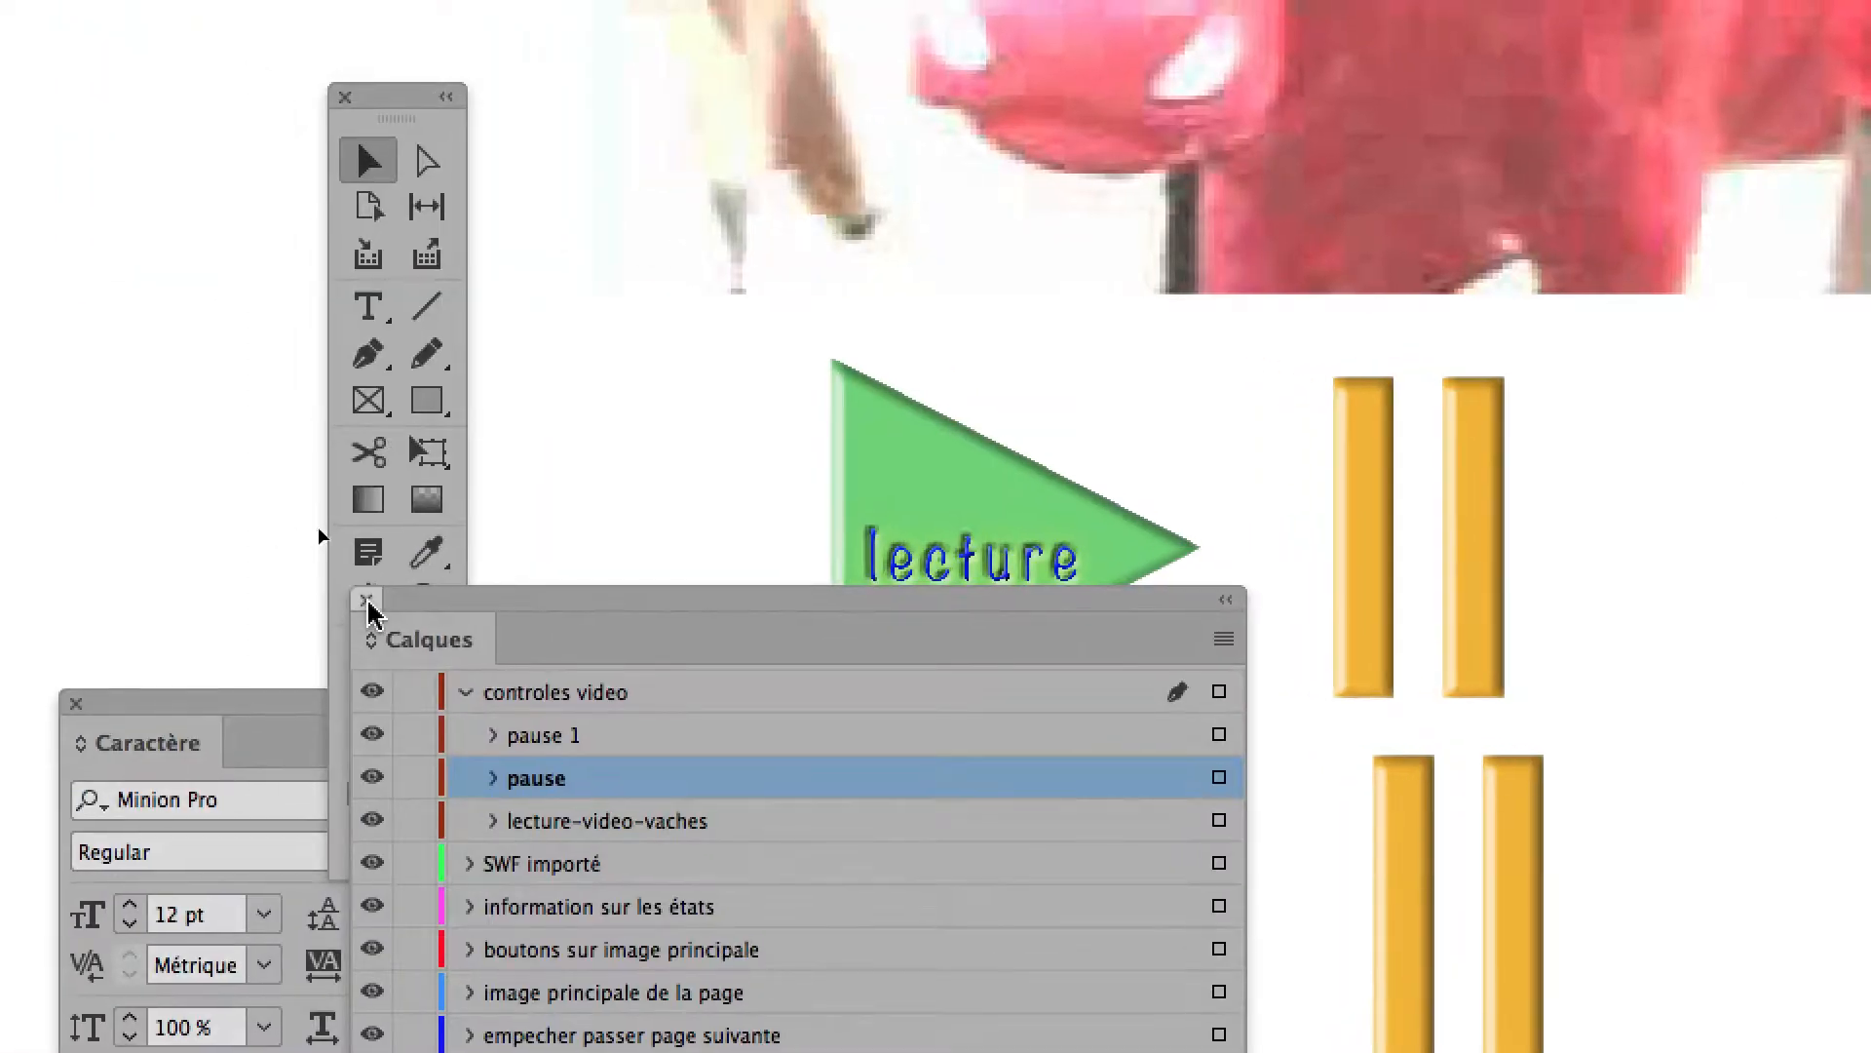
left_click(364, 599)
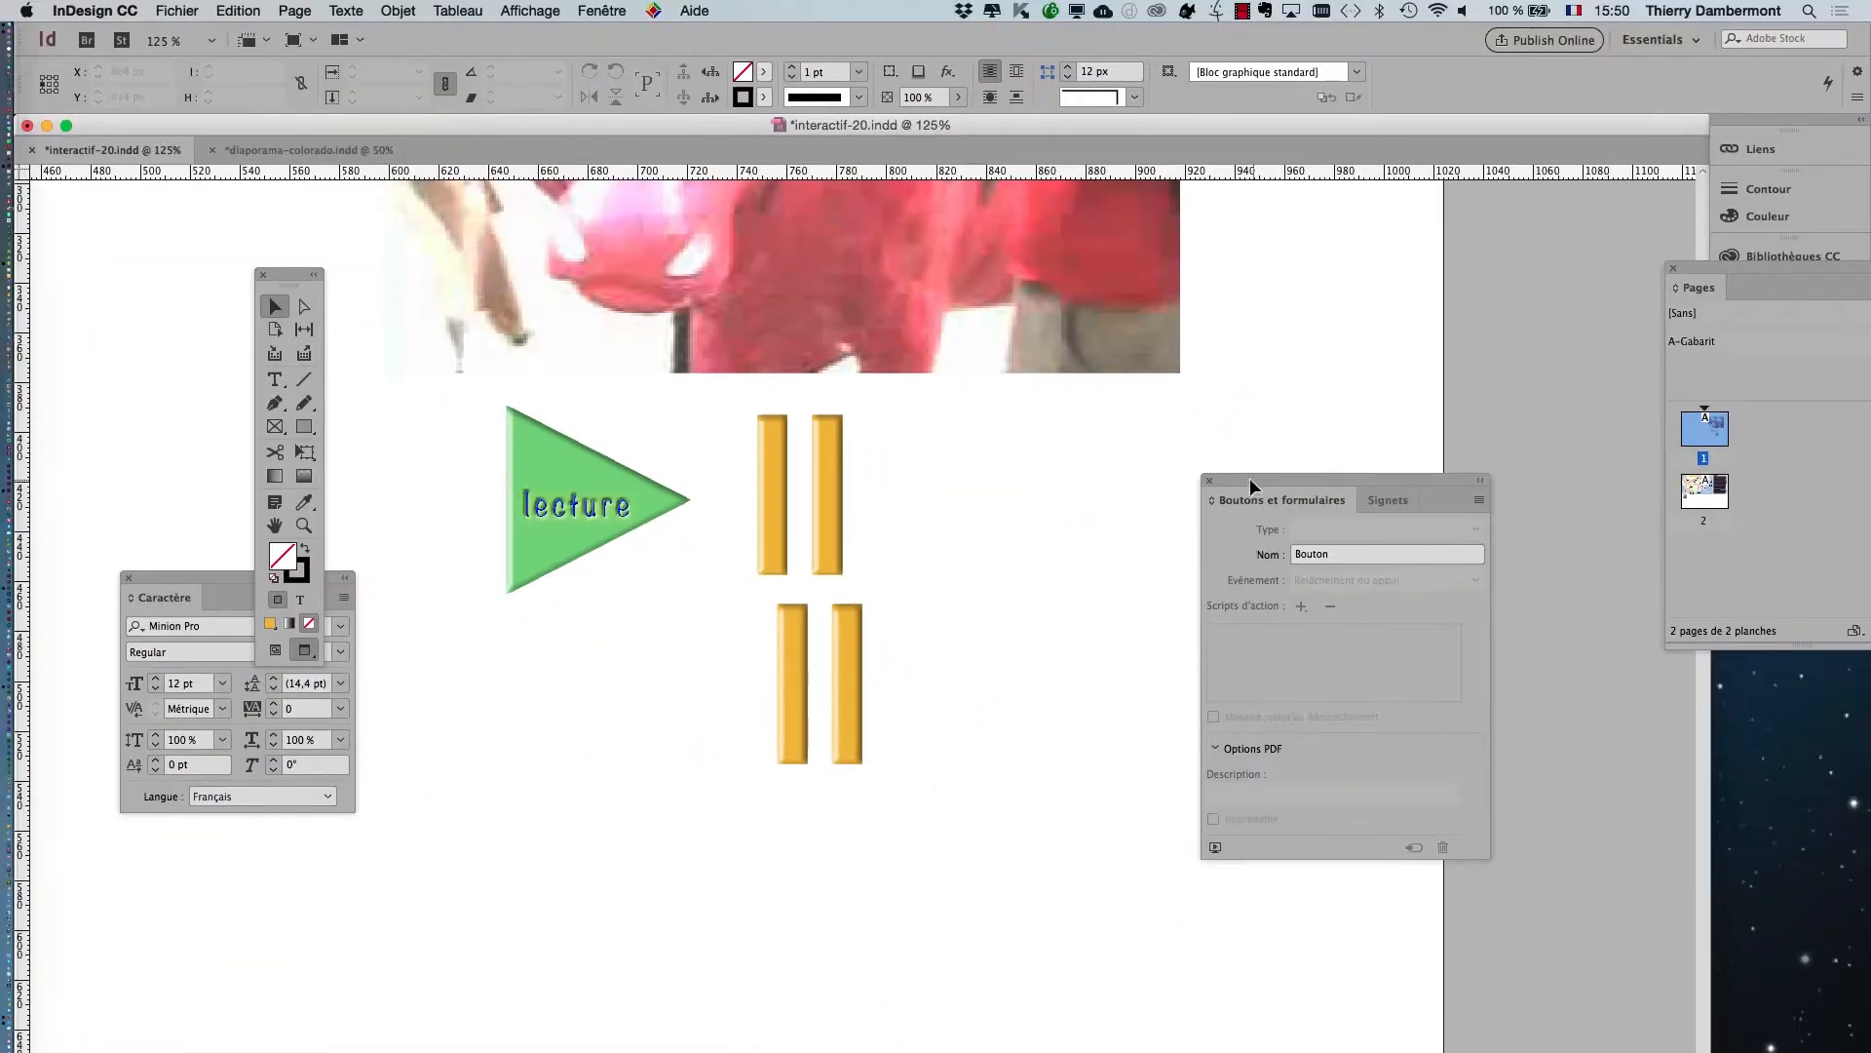
Step: Add an Afficher/Masquer les boutons et les formulaires action to the original pause button, hiding pause and showing pause 1
left_click(833, 528)
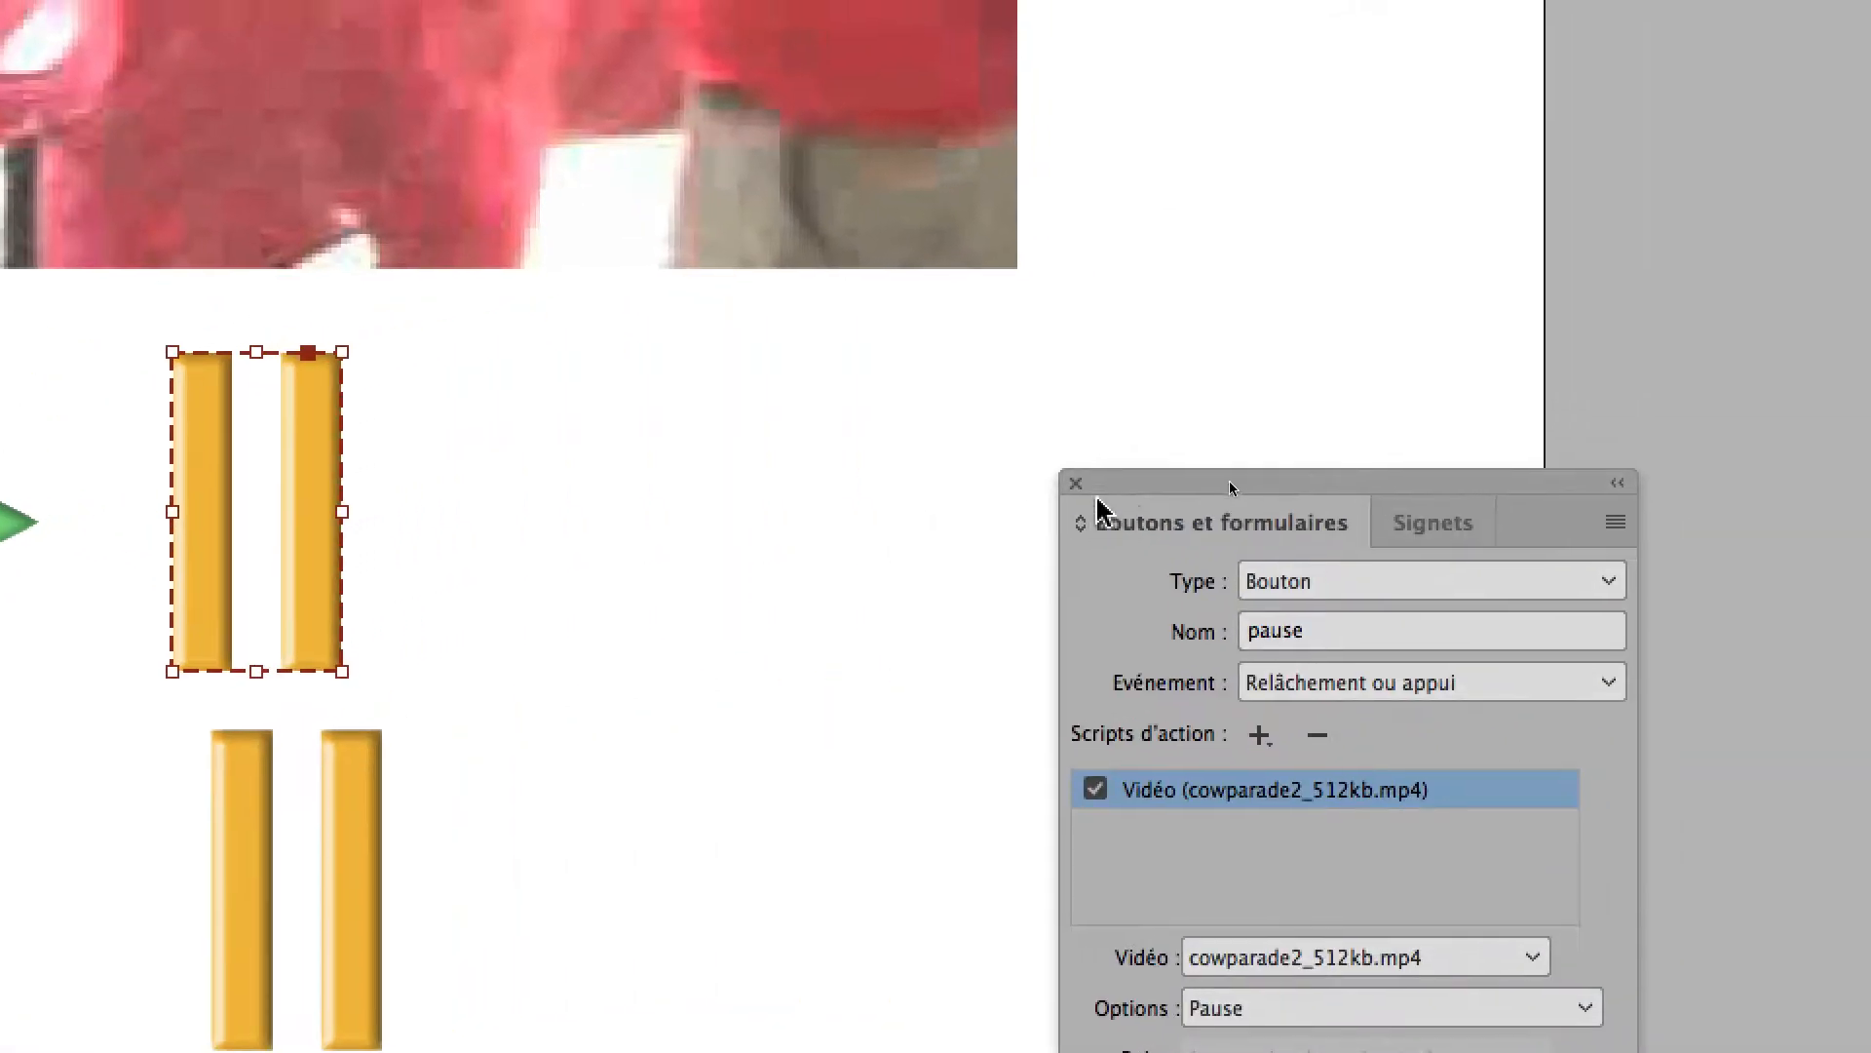
left_click_drag(1630, 429, 1055, 147)
left_click_drag(909, 395, 860, 360)
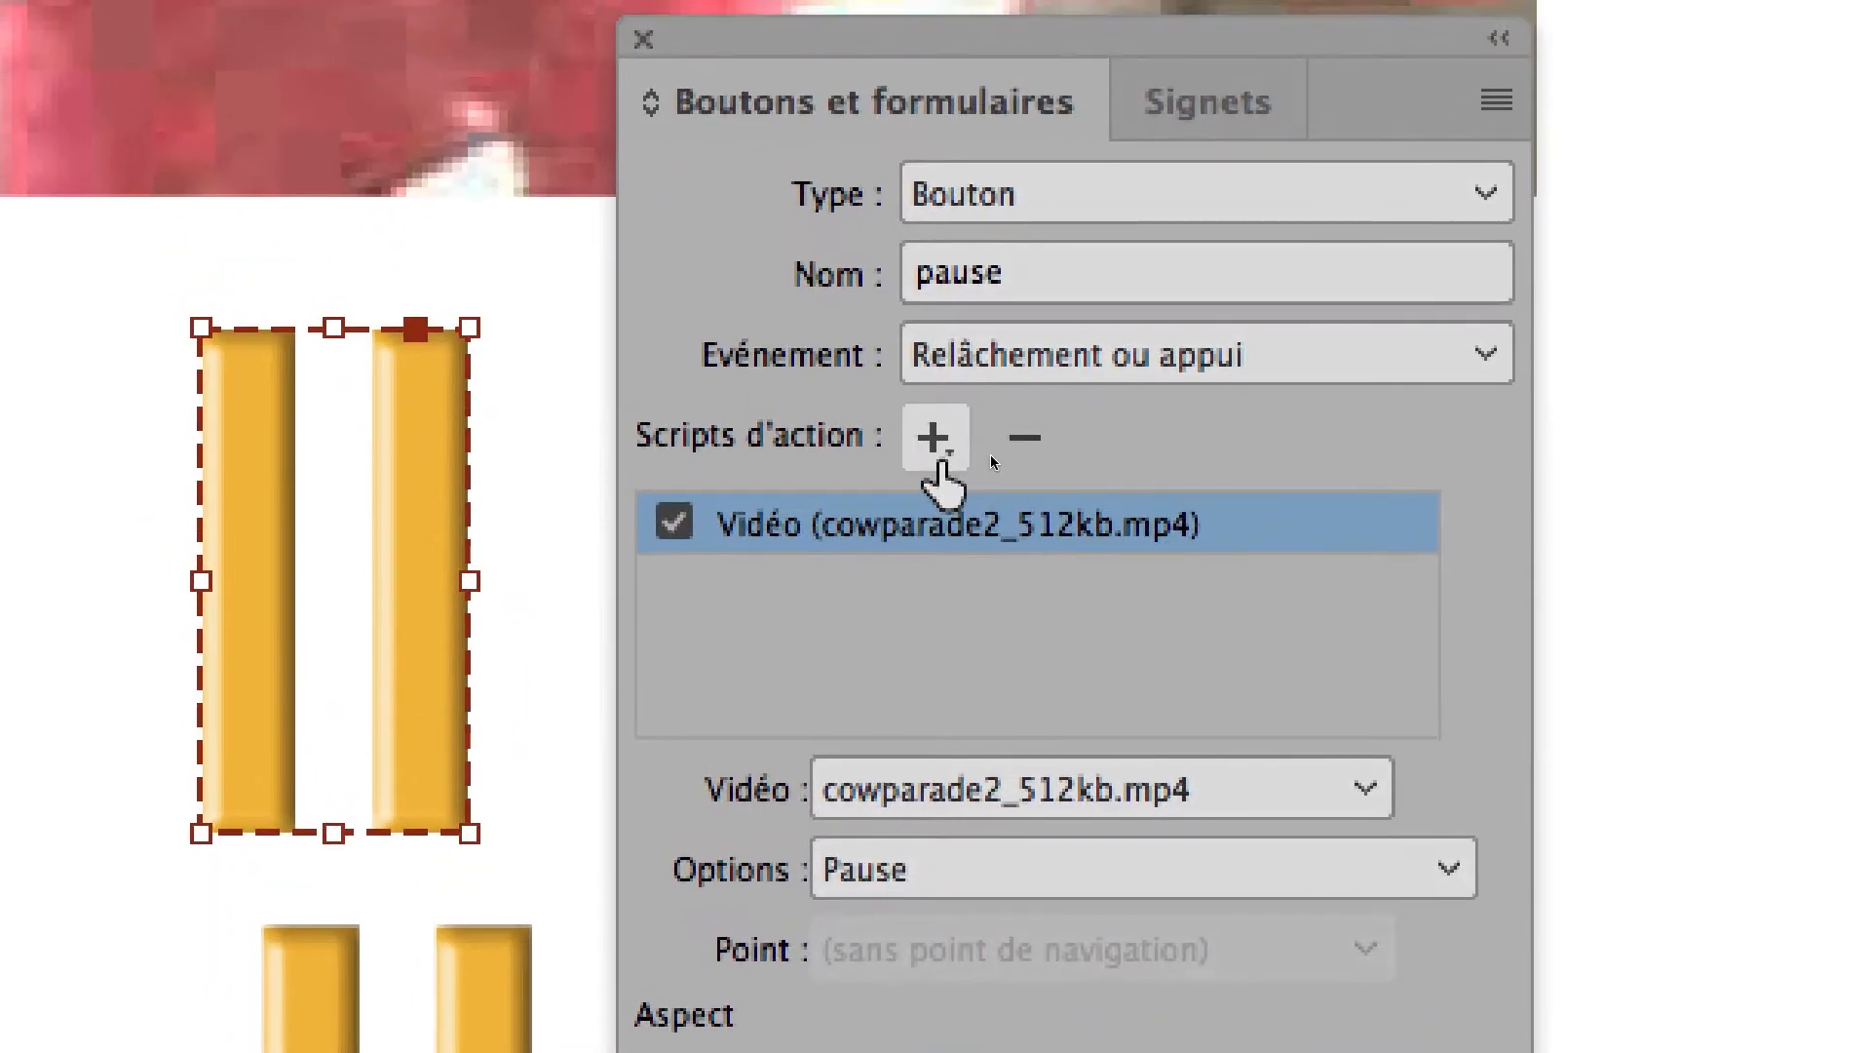
left_click(924, 320)
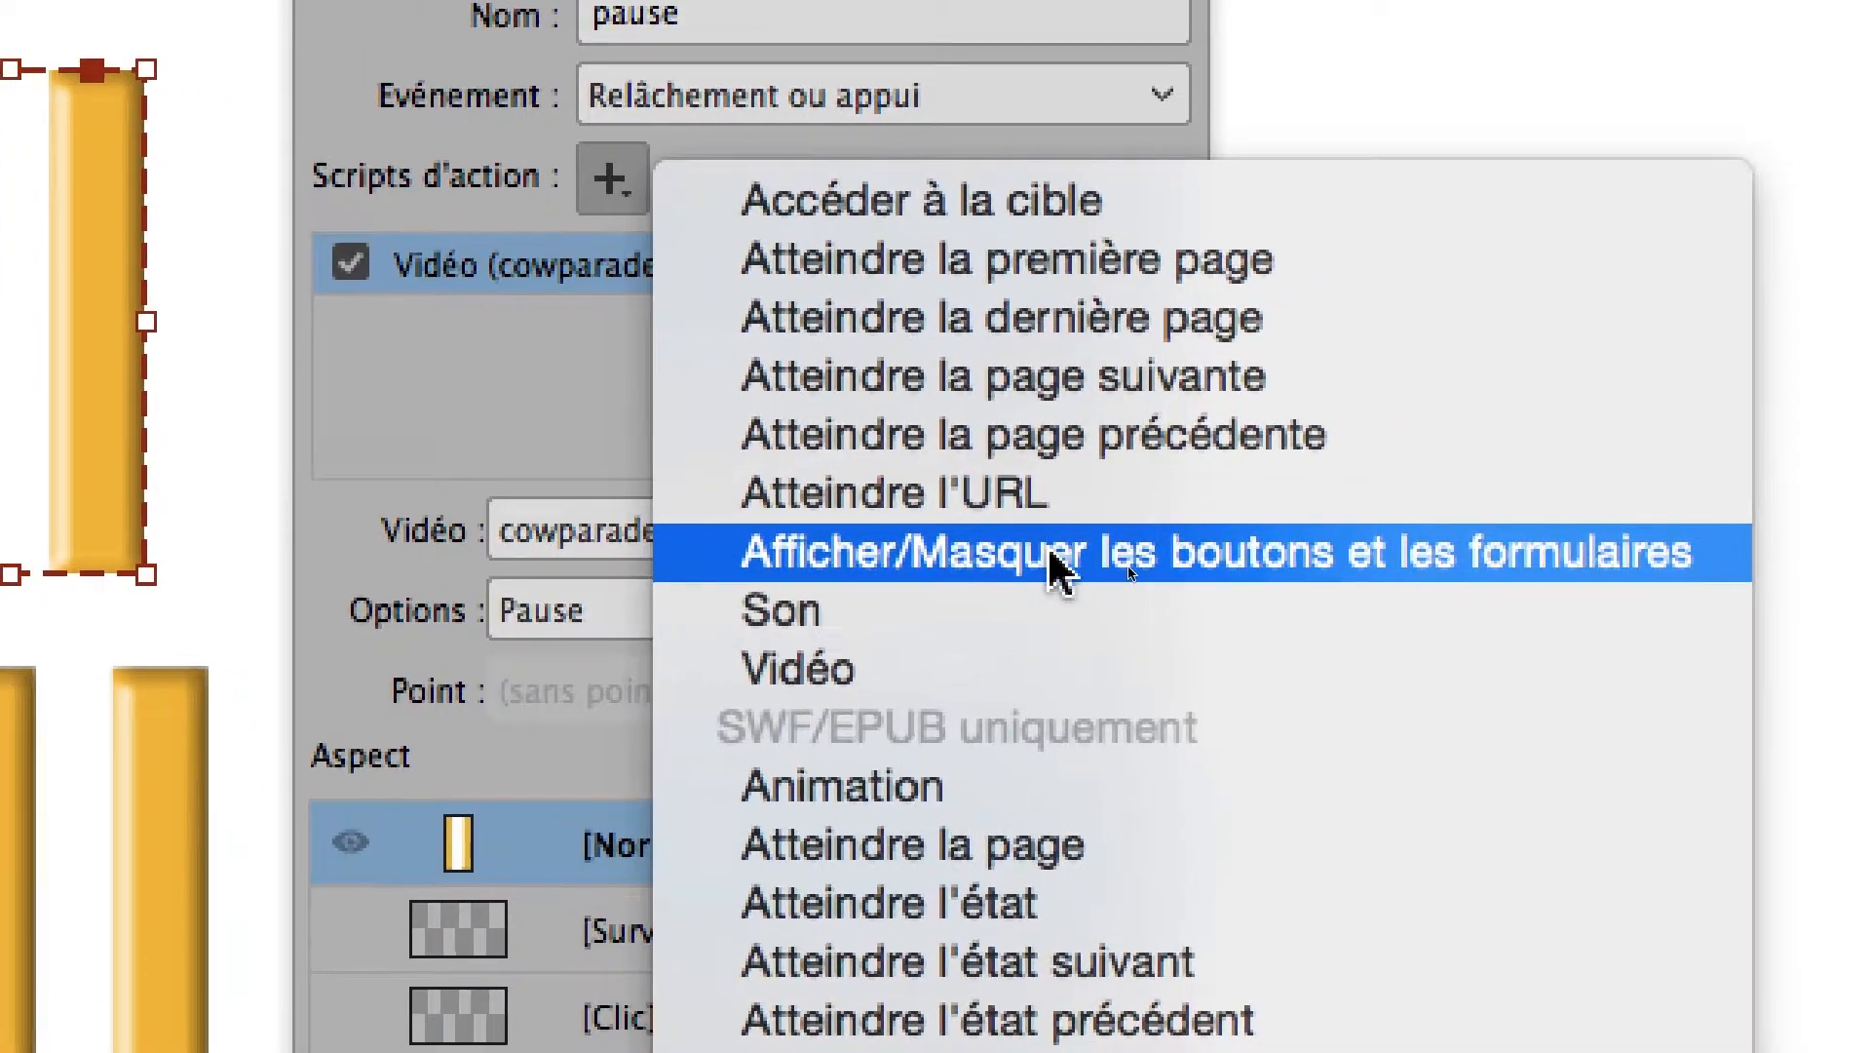
left_click(1268, 570)
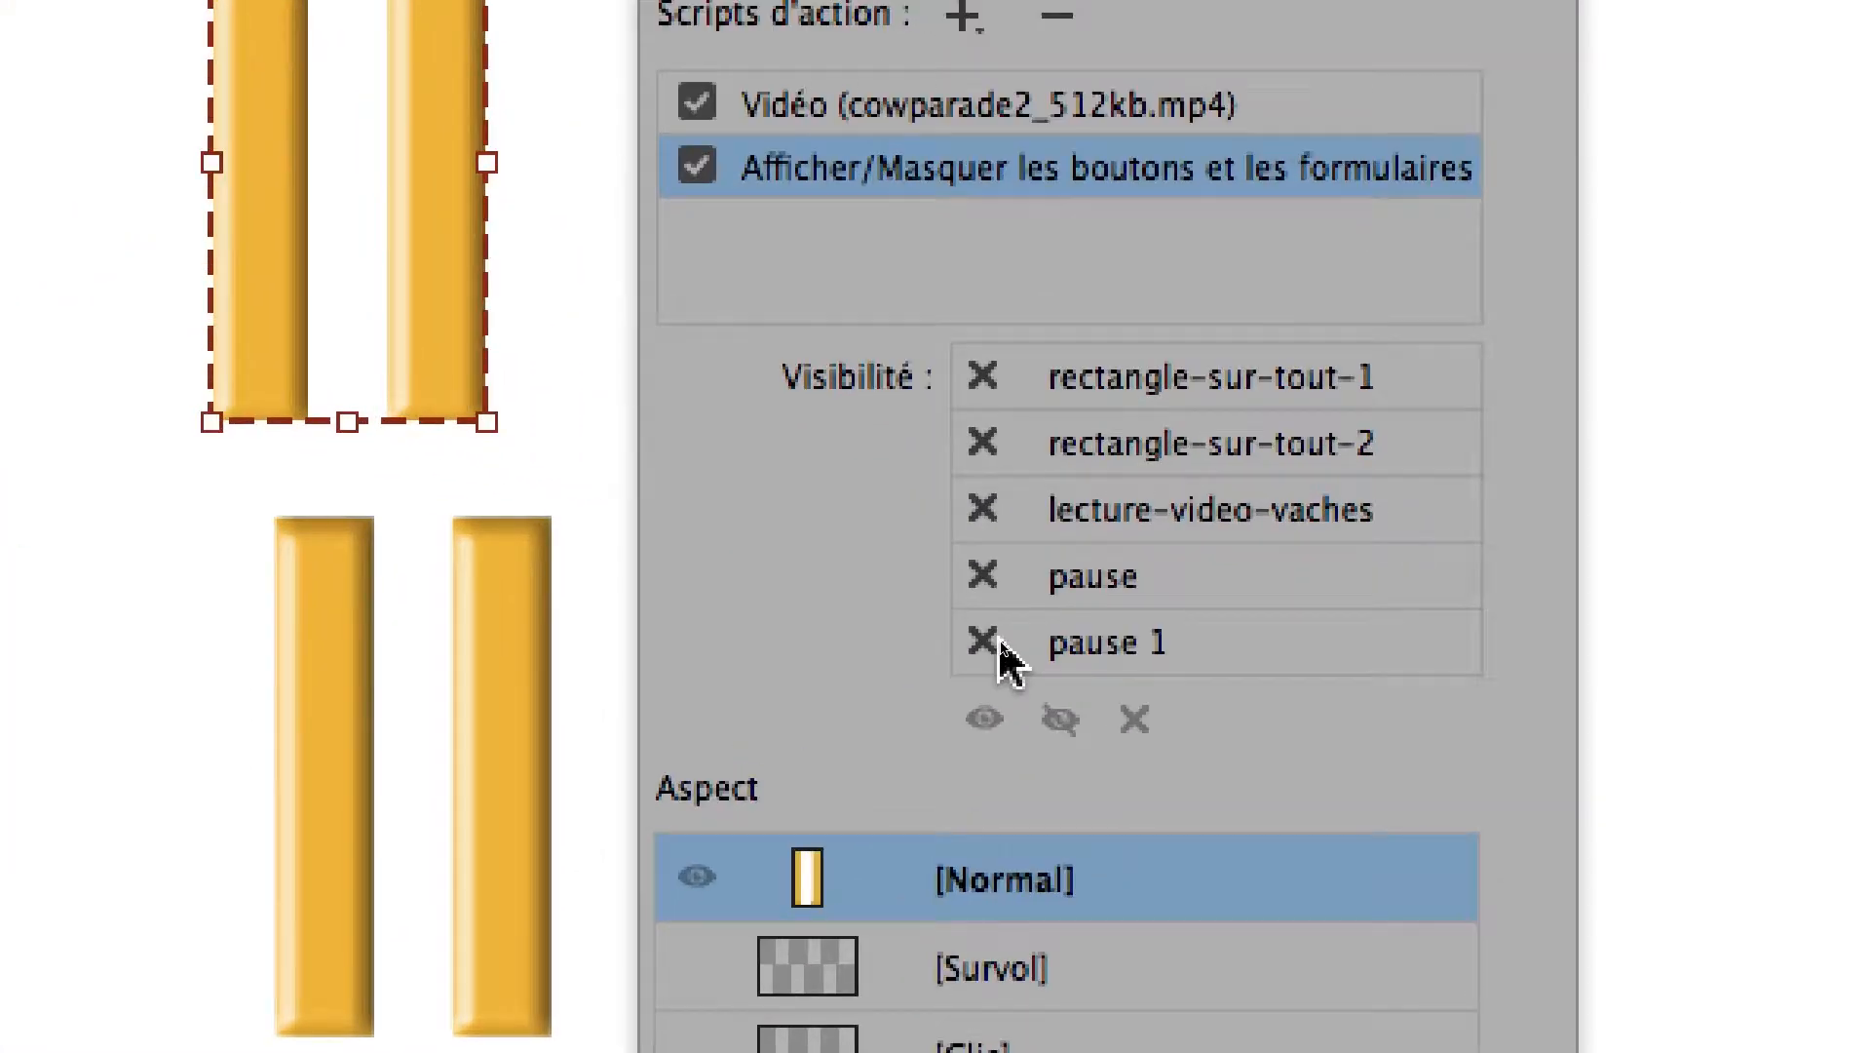
left_click(993, 606)
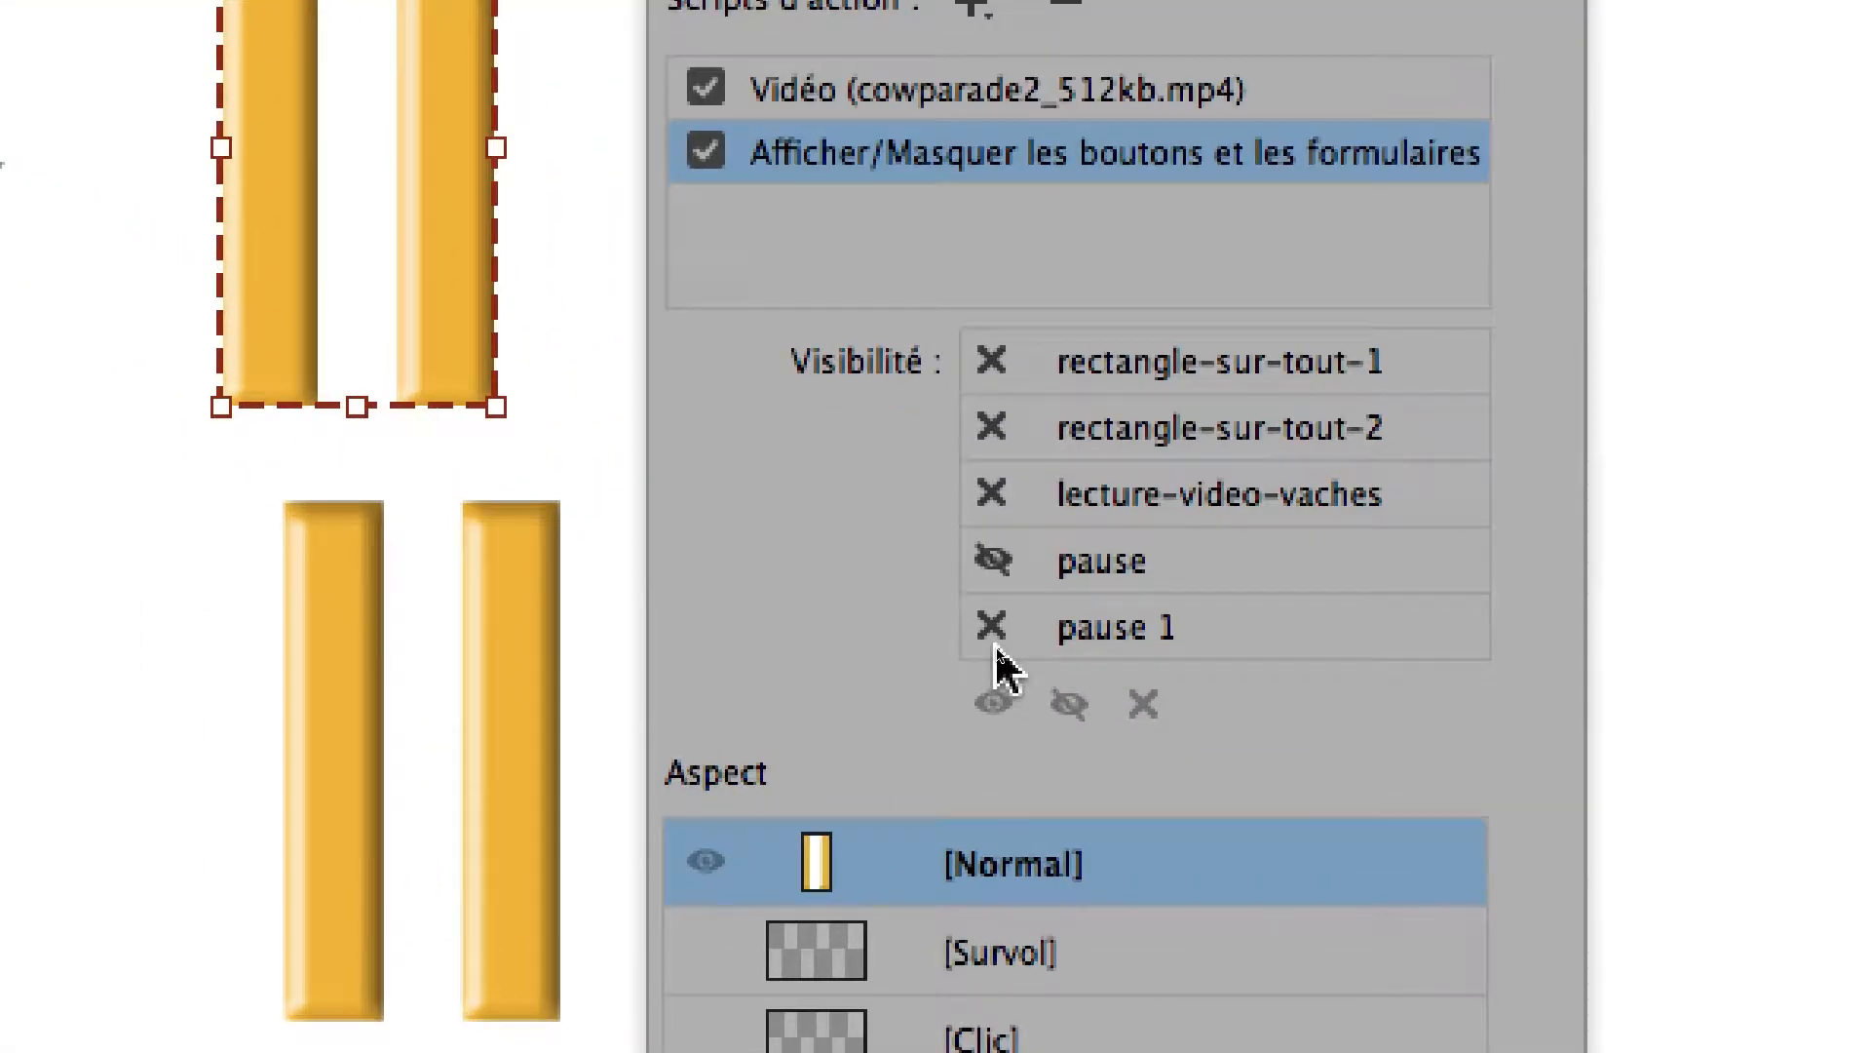
left_click(993, 633)
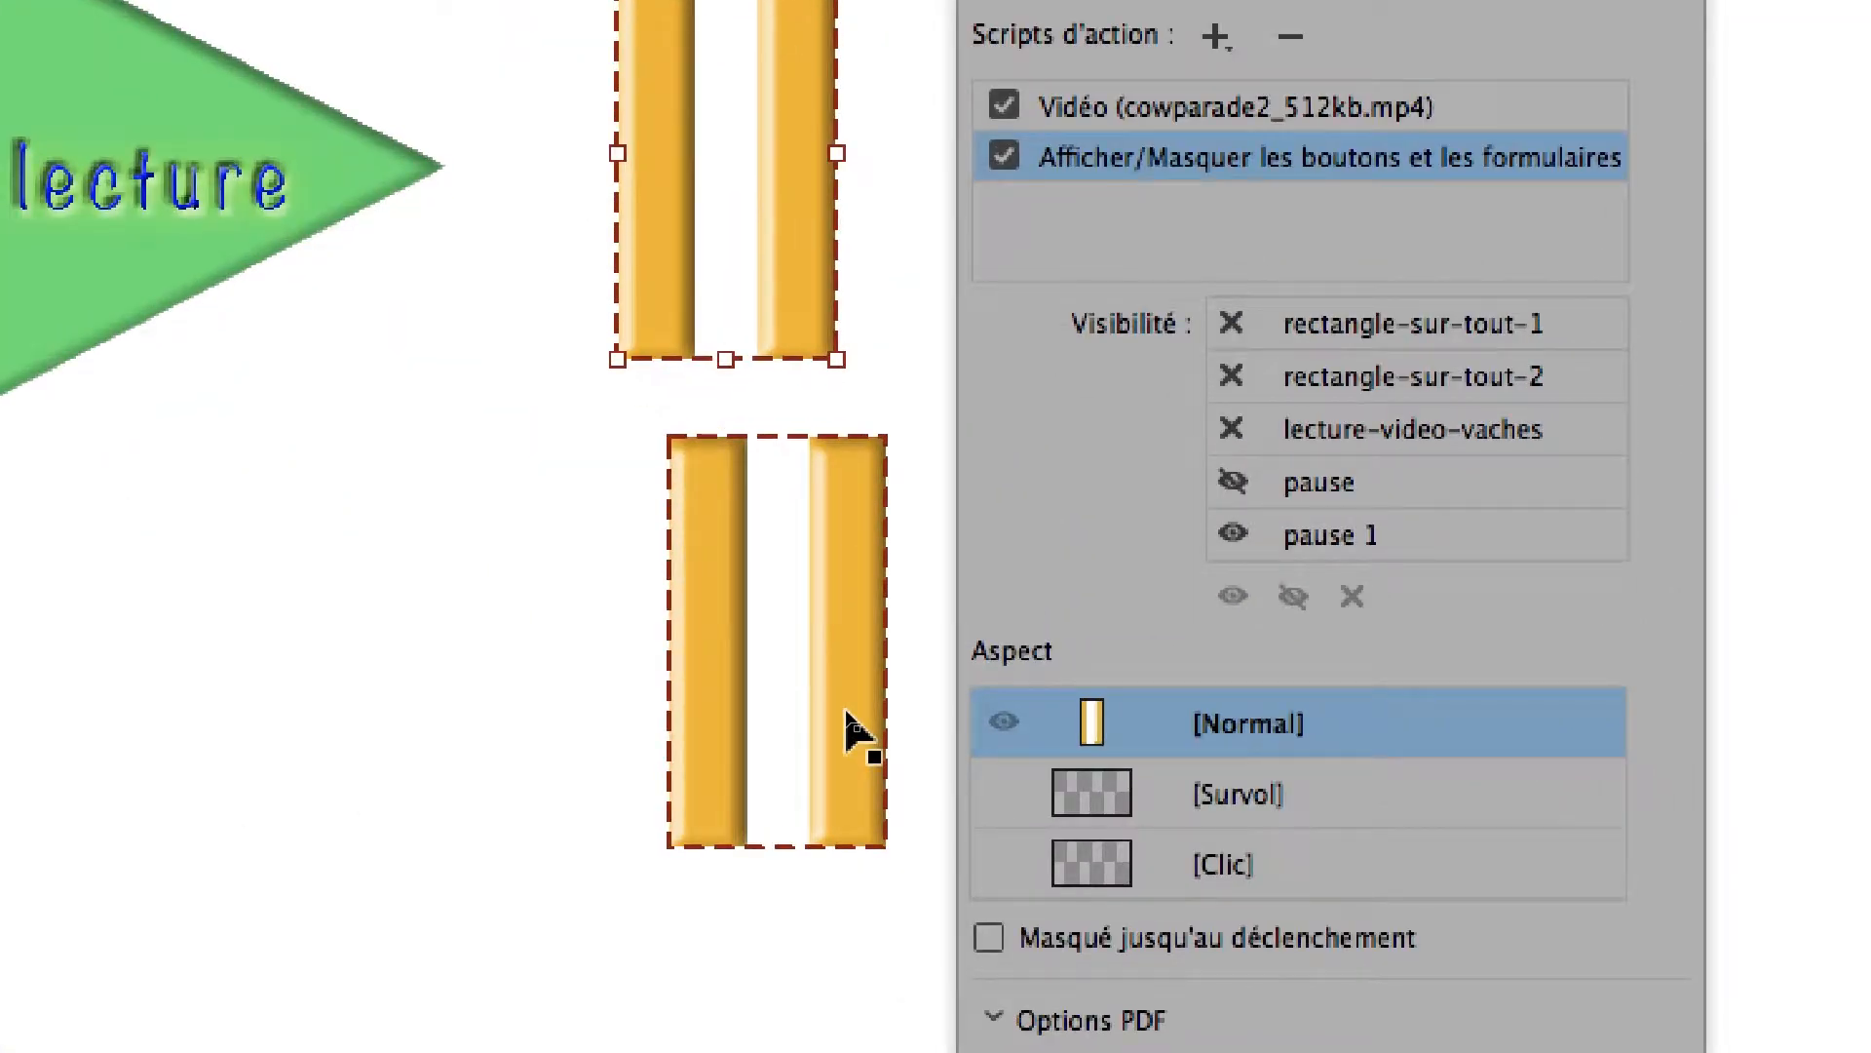
Step: Set the duplicated button, pause 1, to Masqué jusqu'au déclenchement
left_click(844, 710)
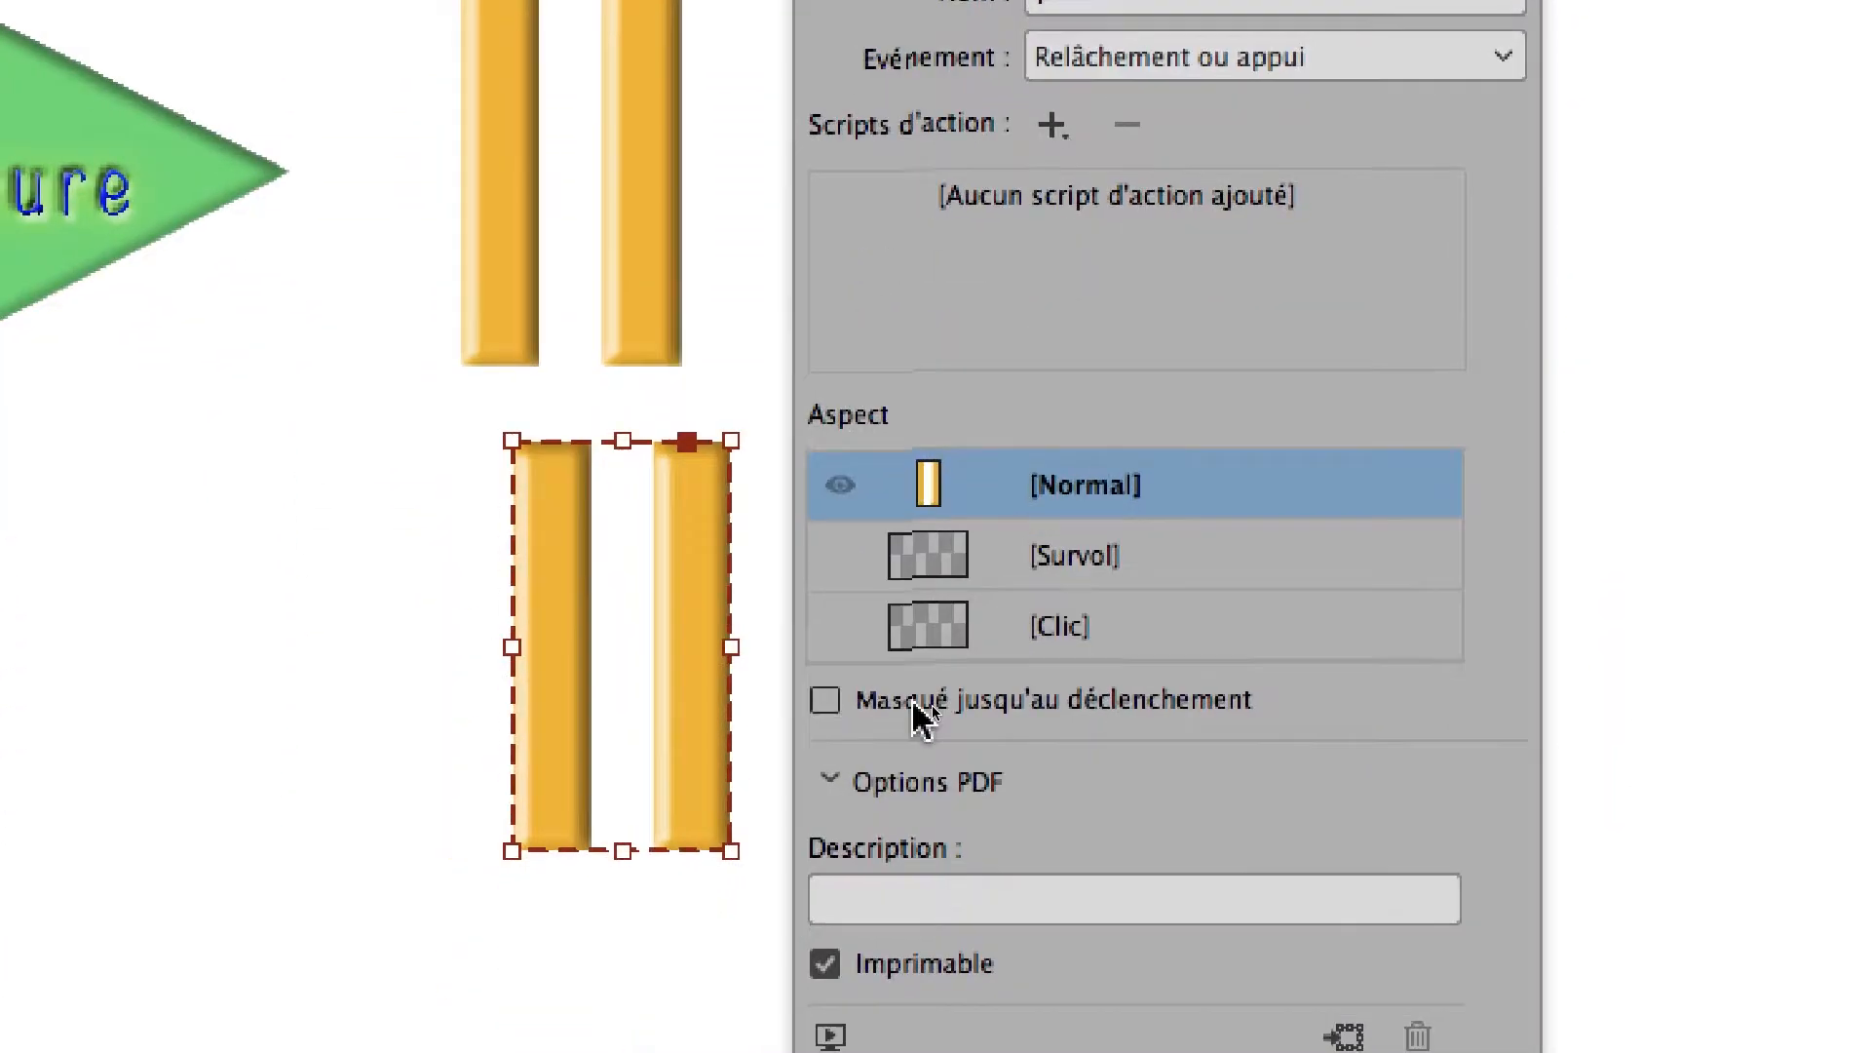
left_click(919, 711)
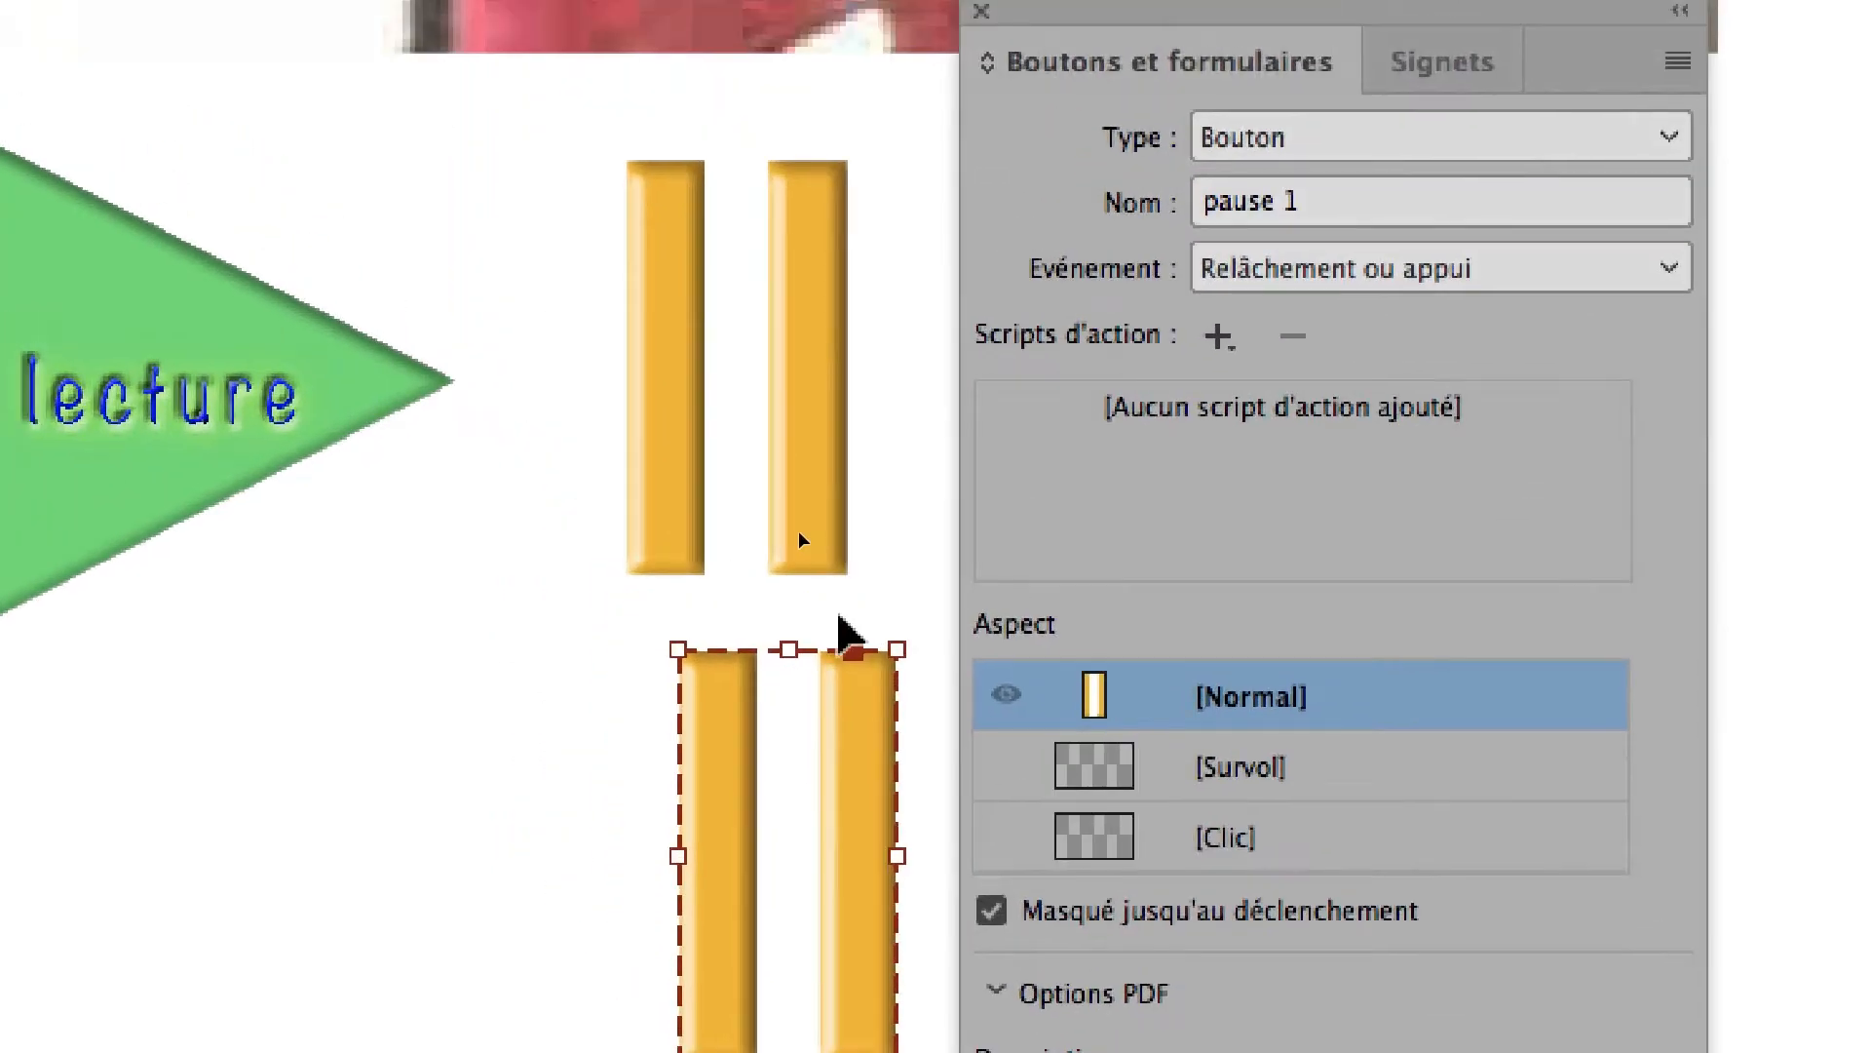
left_click(780, 385)
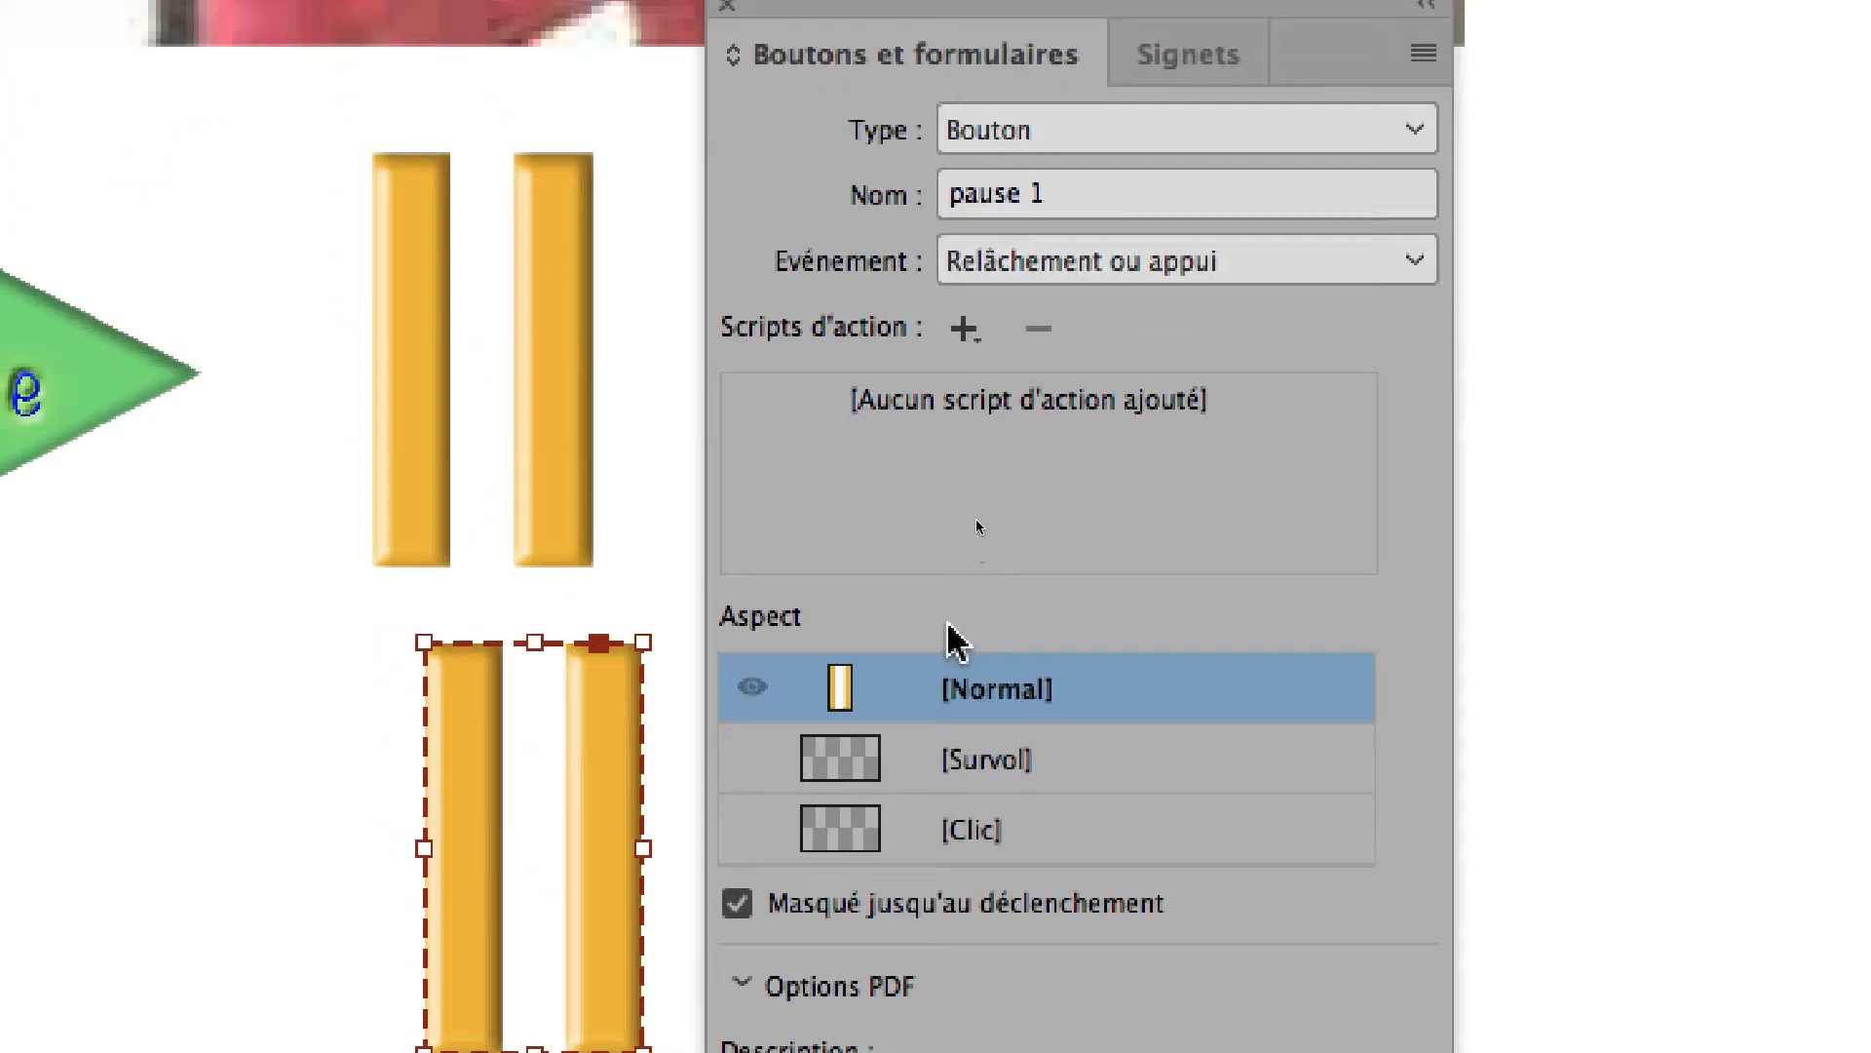
Step: Add a Vidéo action for cowparade2_512kb.mp4 to pause 1 with the Reprise option
left_click(963, 330)
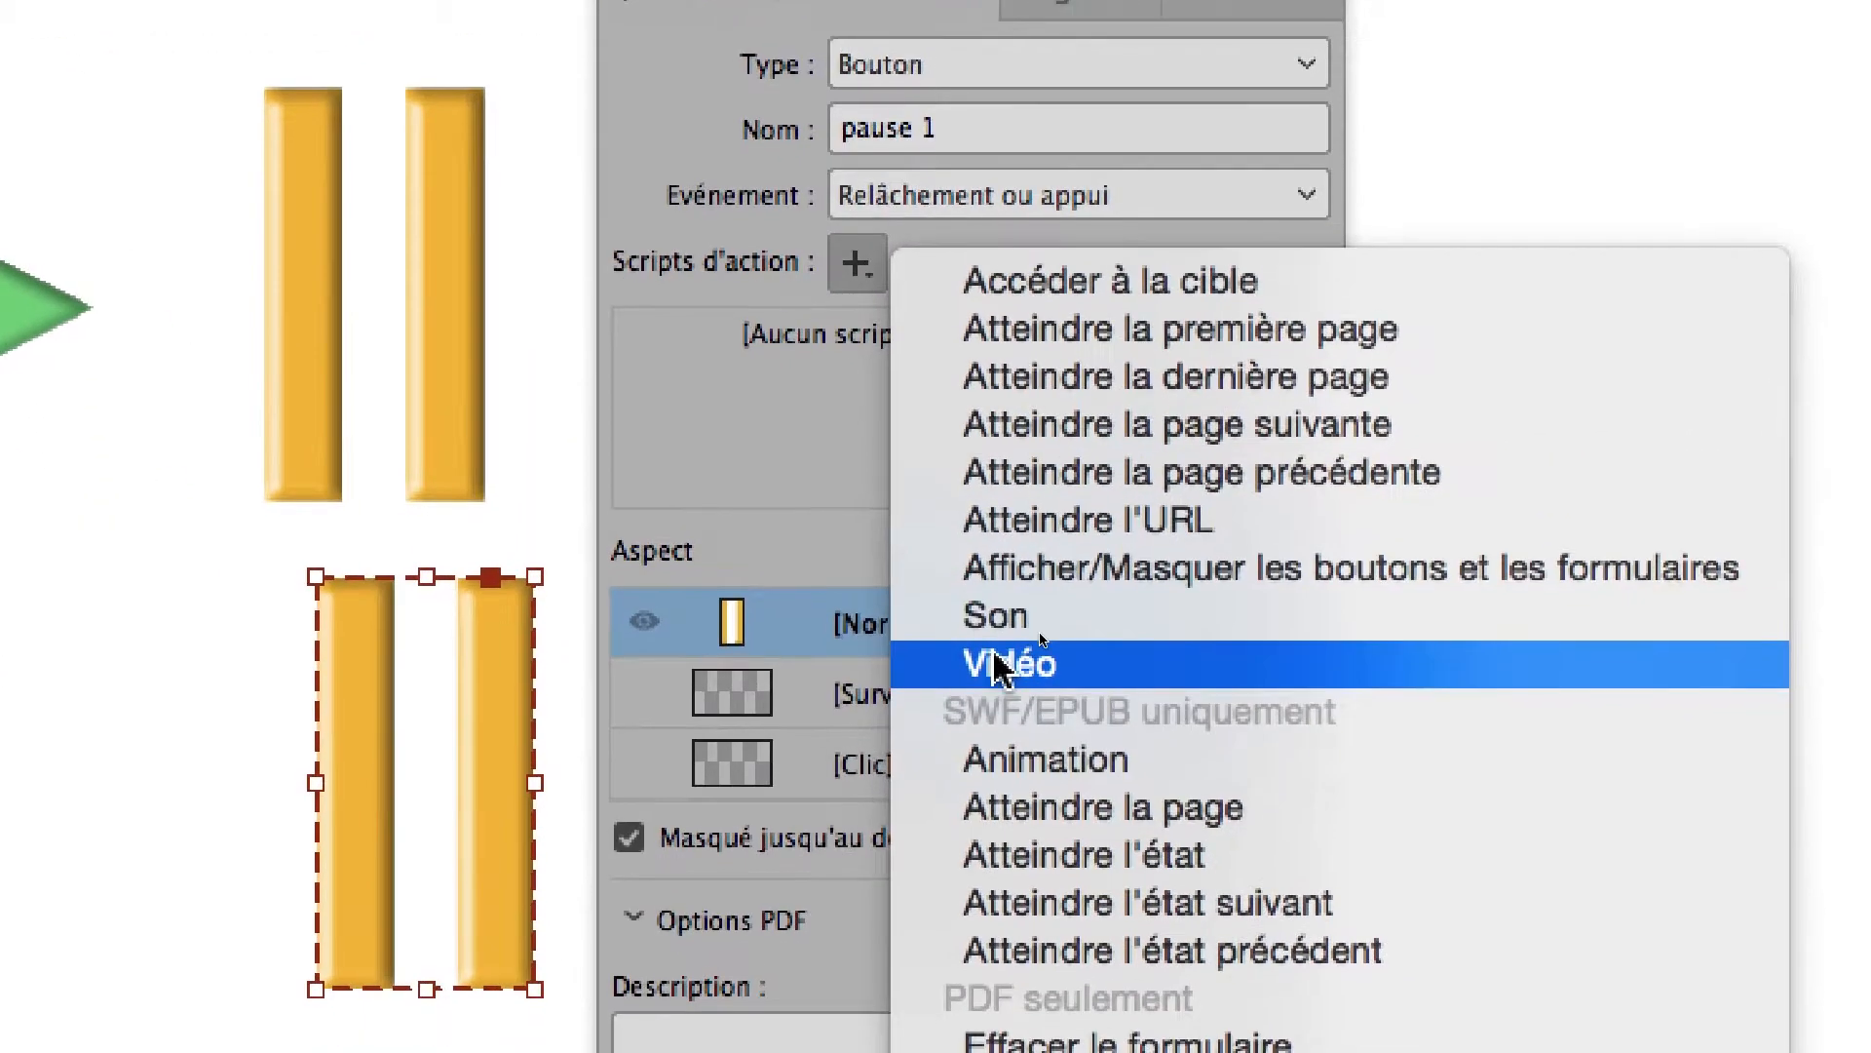
left_click(999, 666)
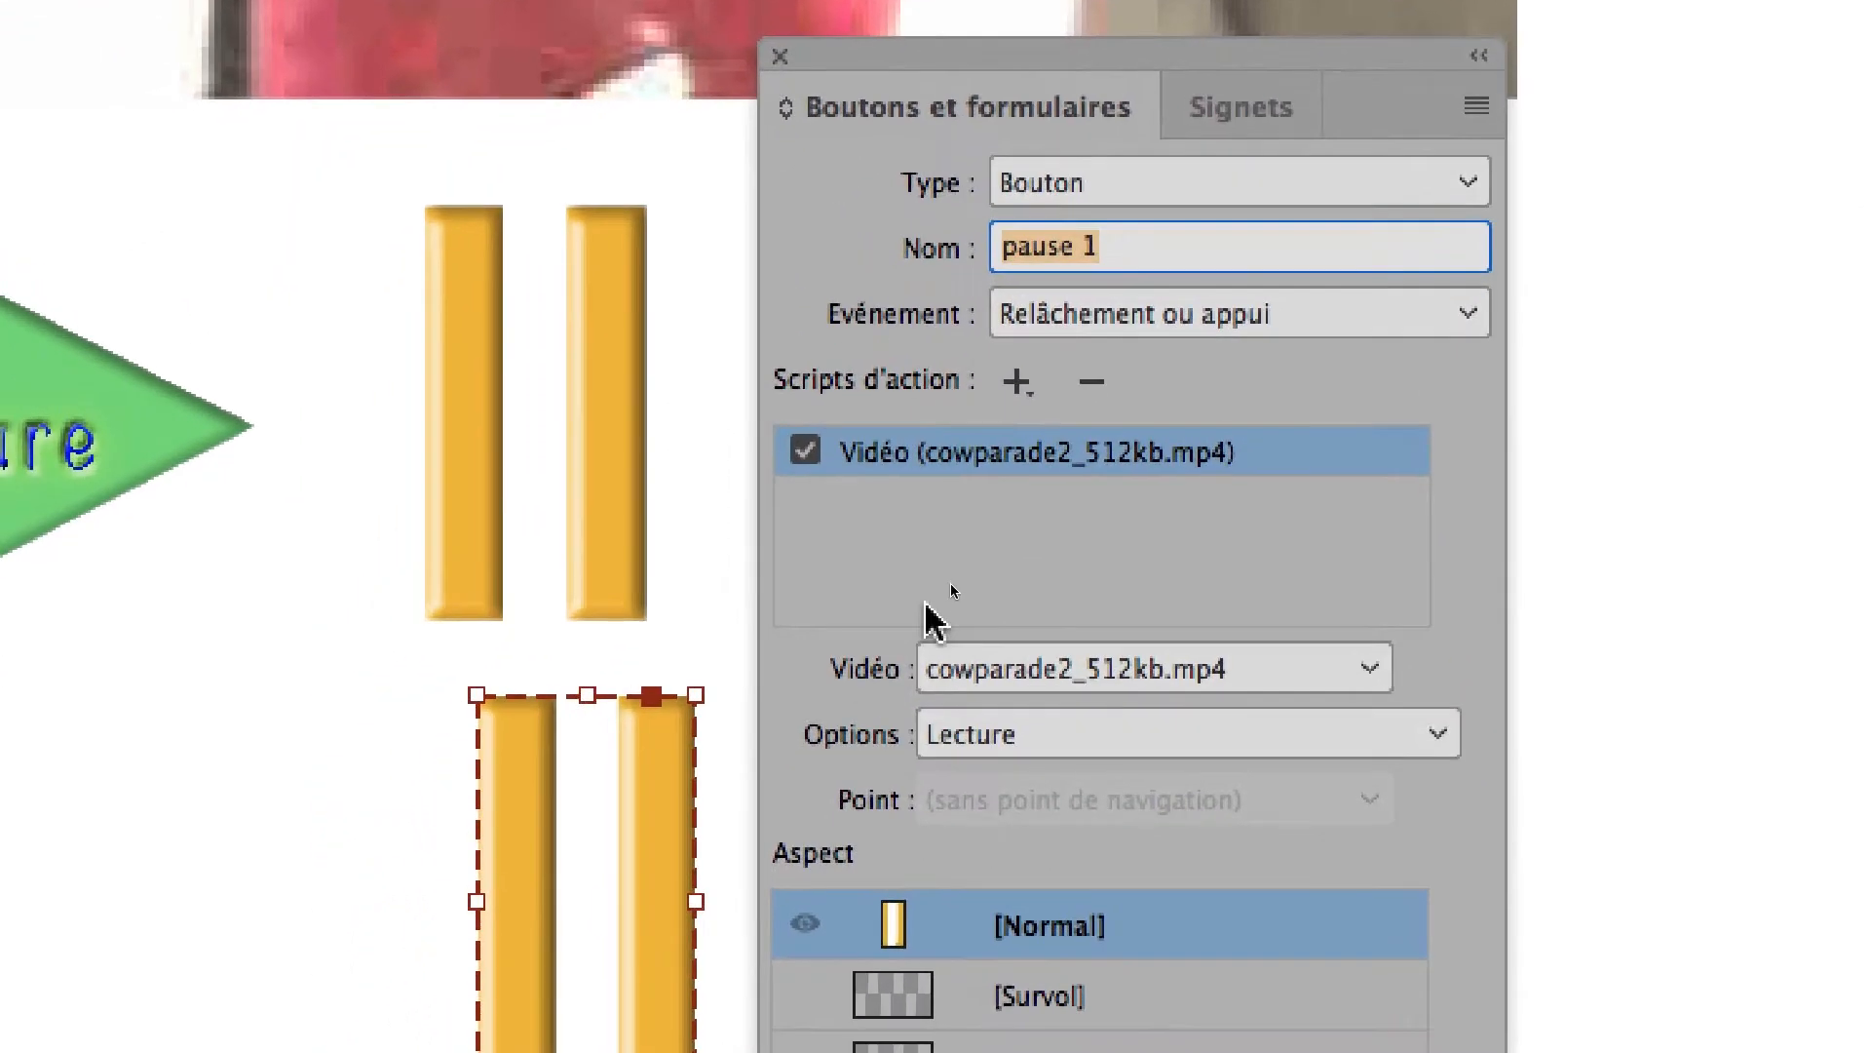
left_click(989, 733)
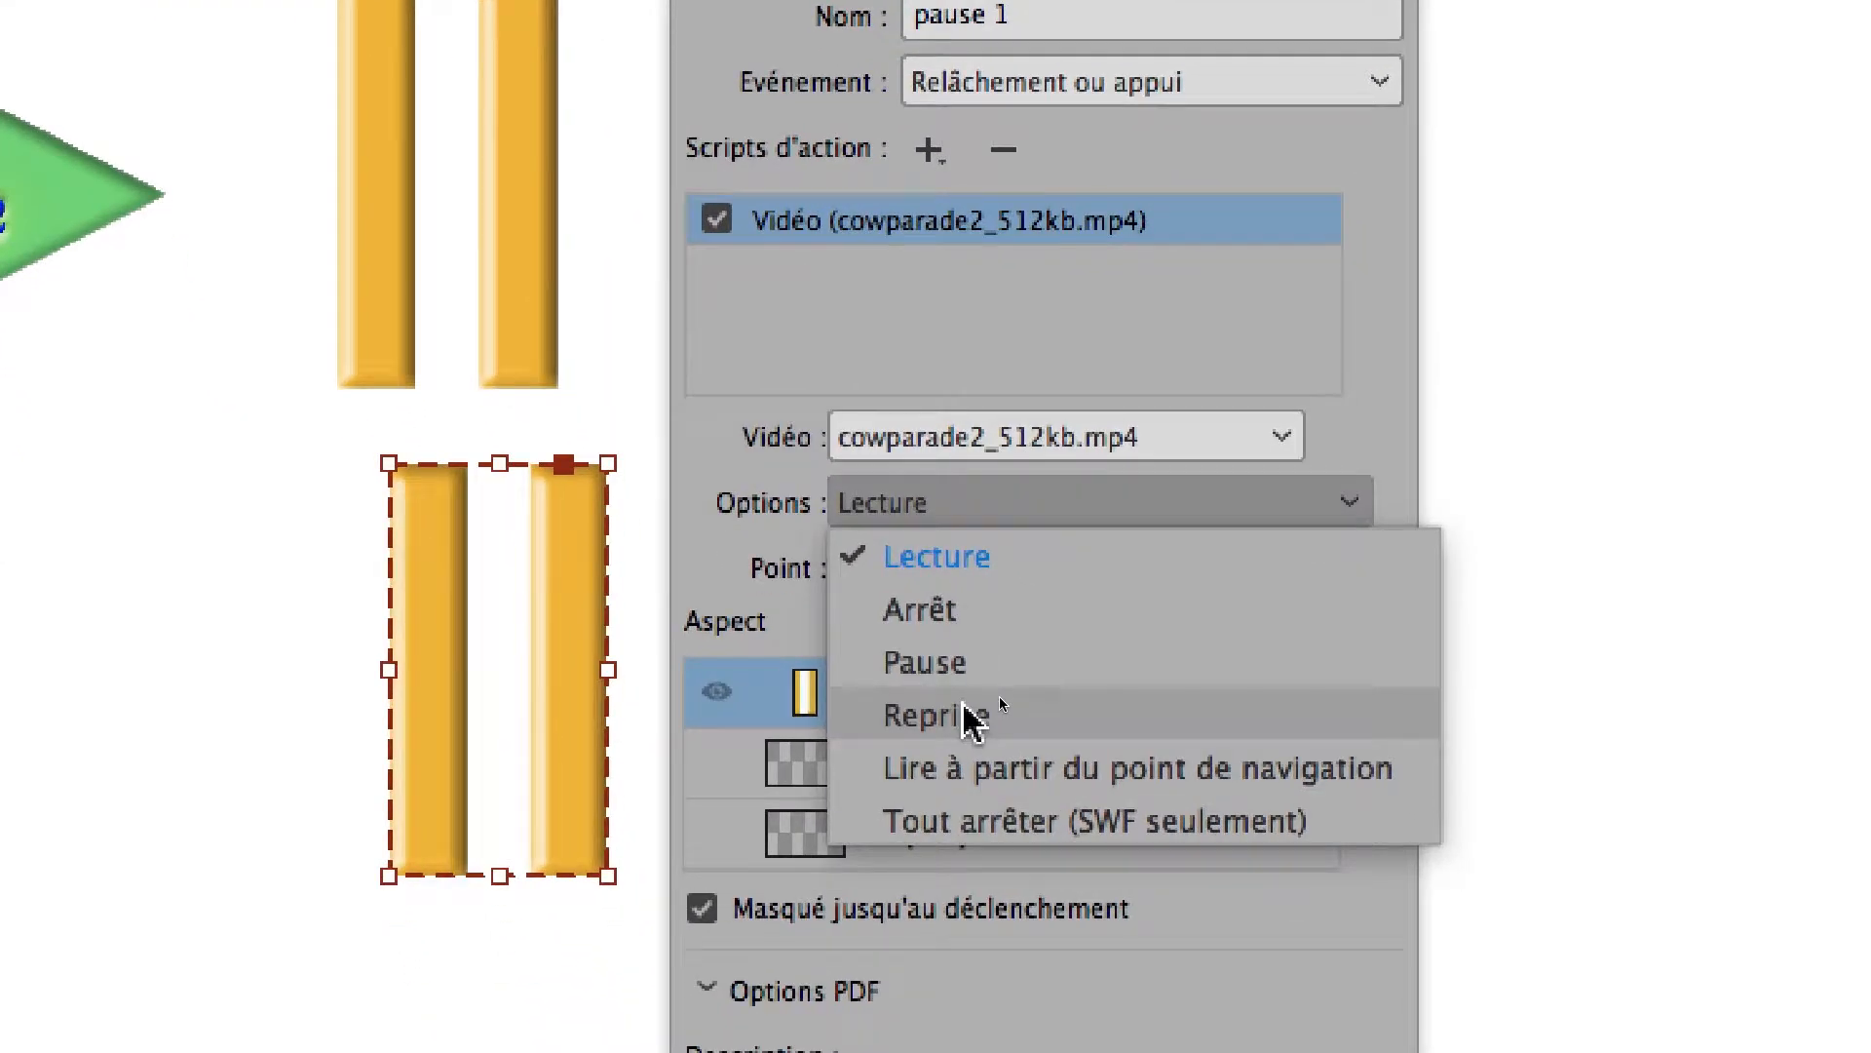
left_click(964, 710)
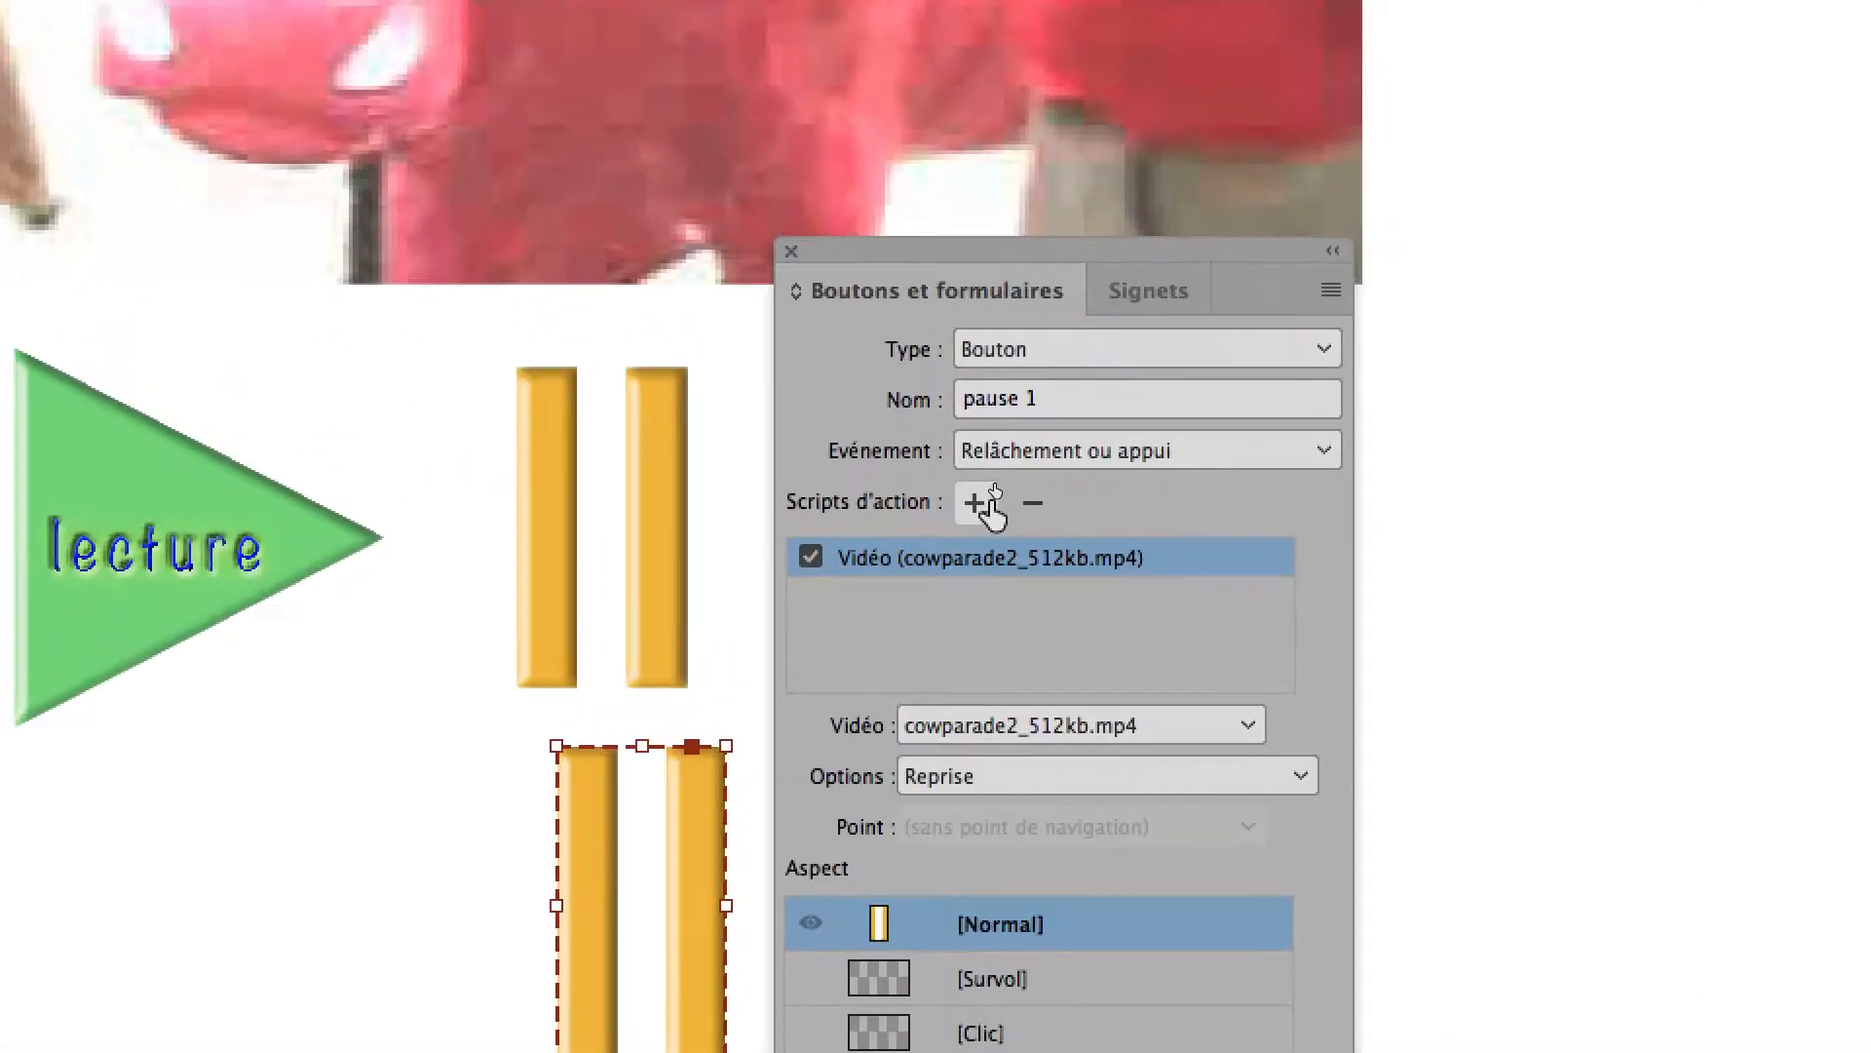
Step: Add an Afficher/Masquer les boutons et les formulaires action to pause 1, hiding pause 1 and showing pause
left_click(989, 502)
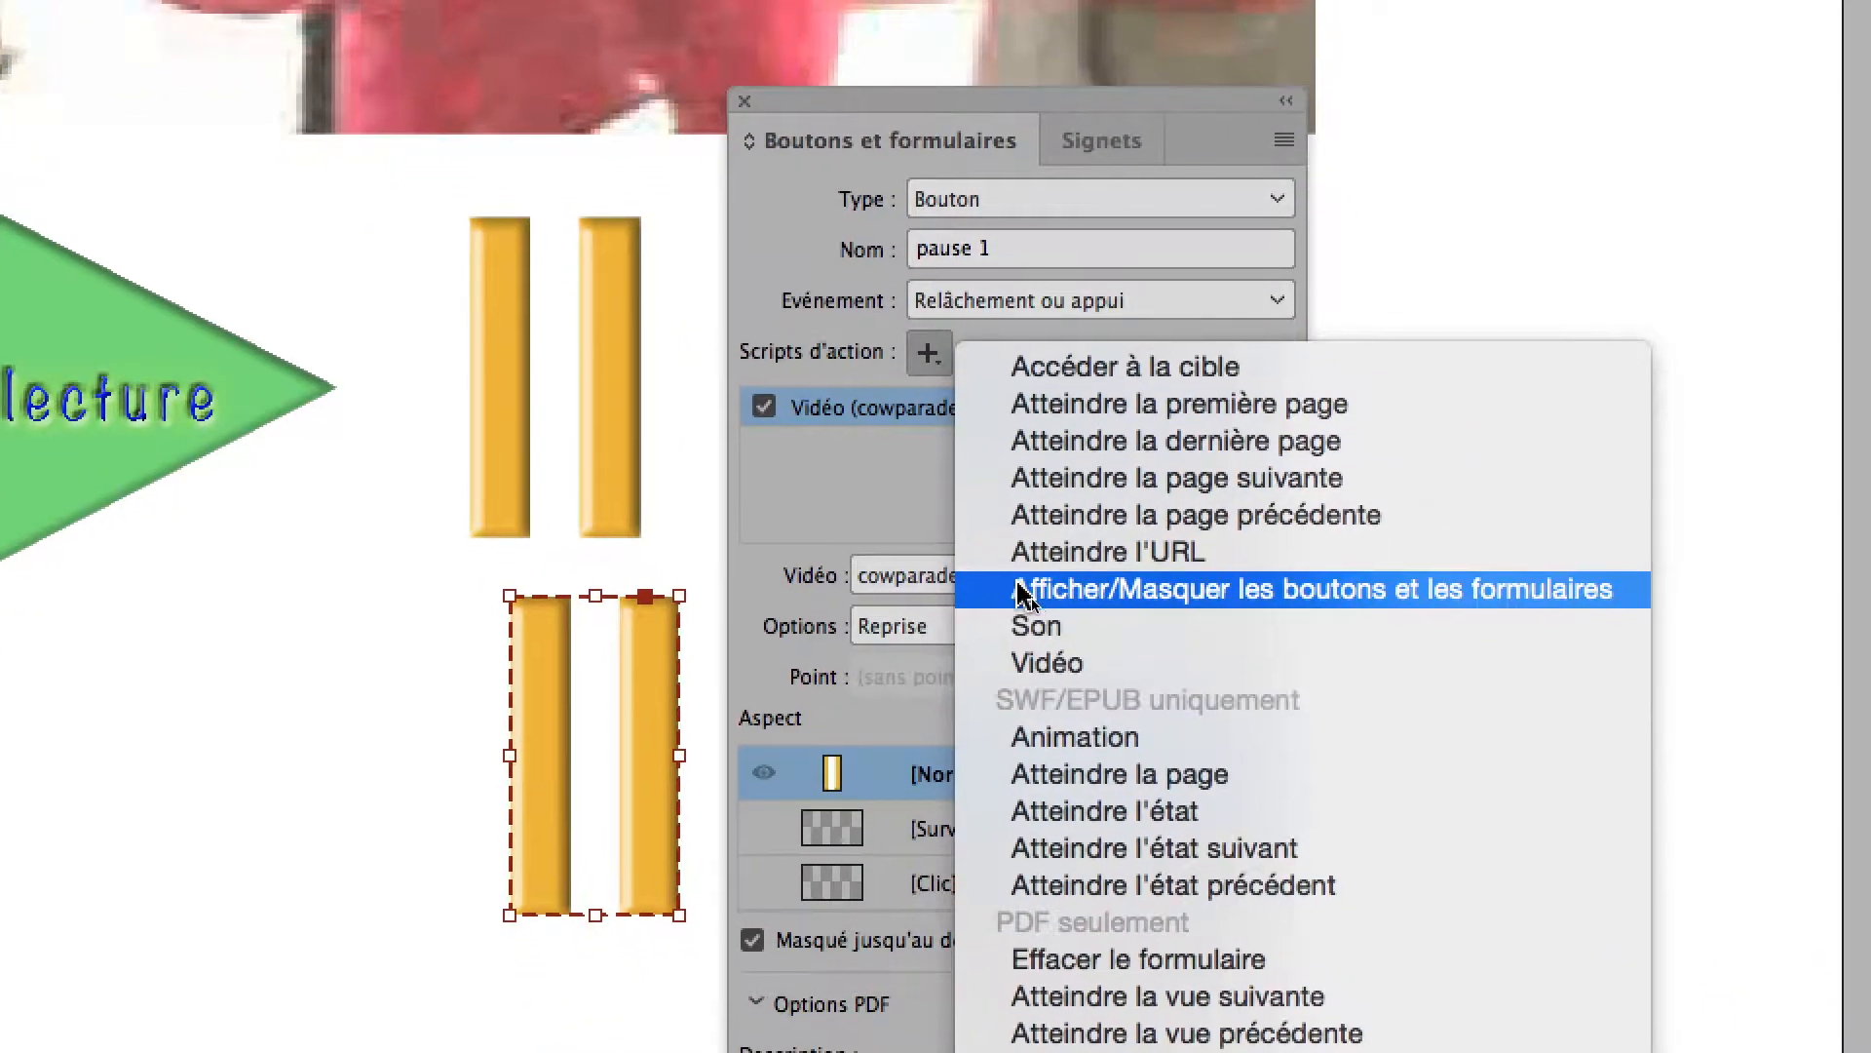
left_click(1042, 586)
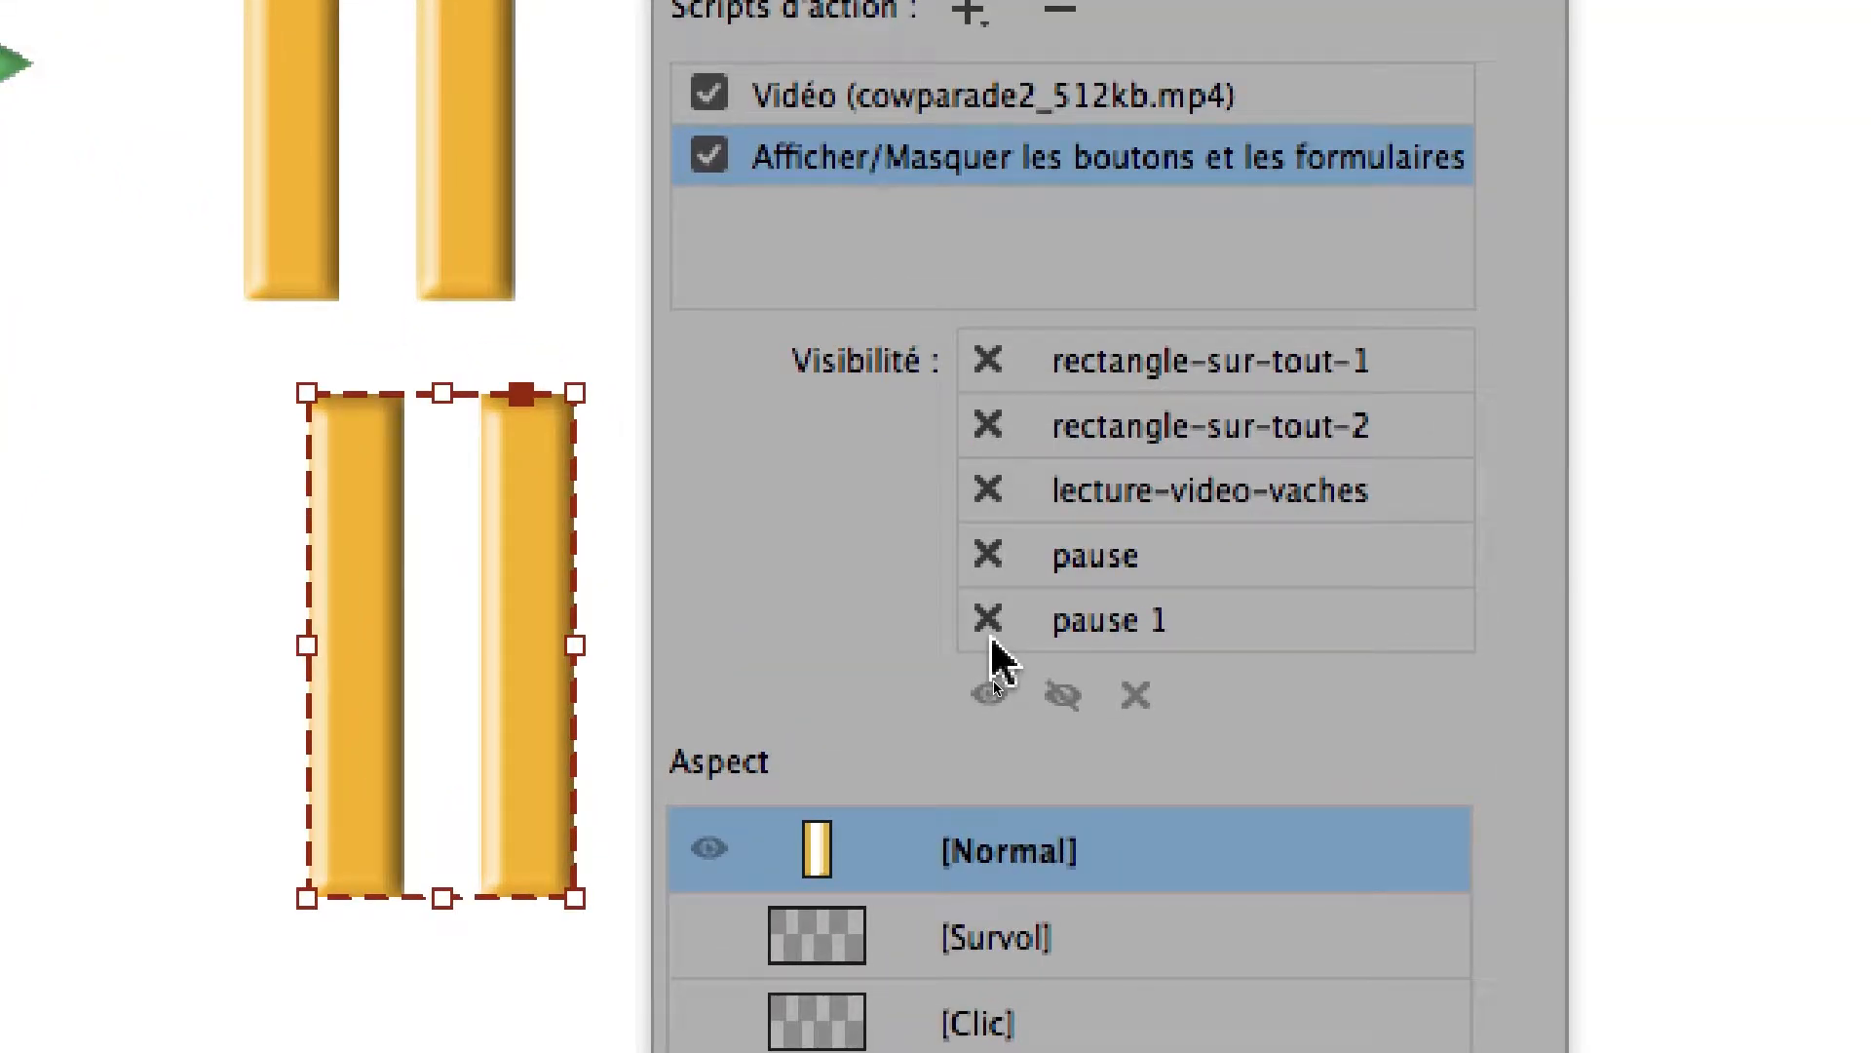
left_click(992, 640)
left_click(992, 566)
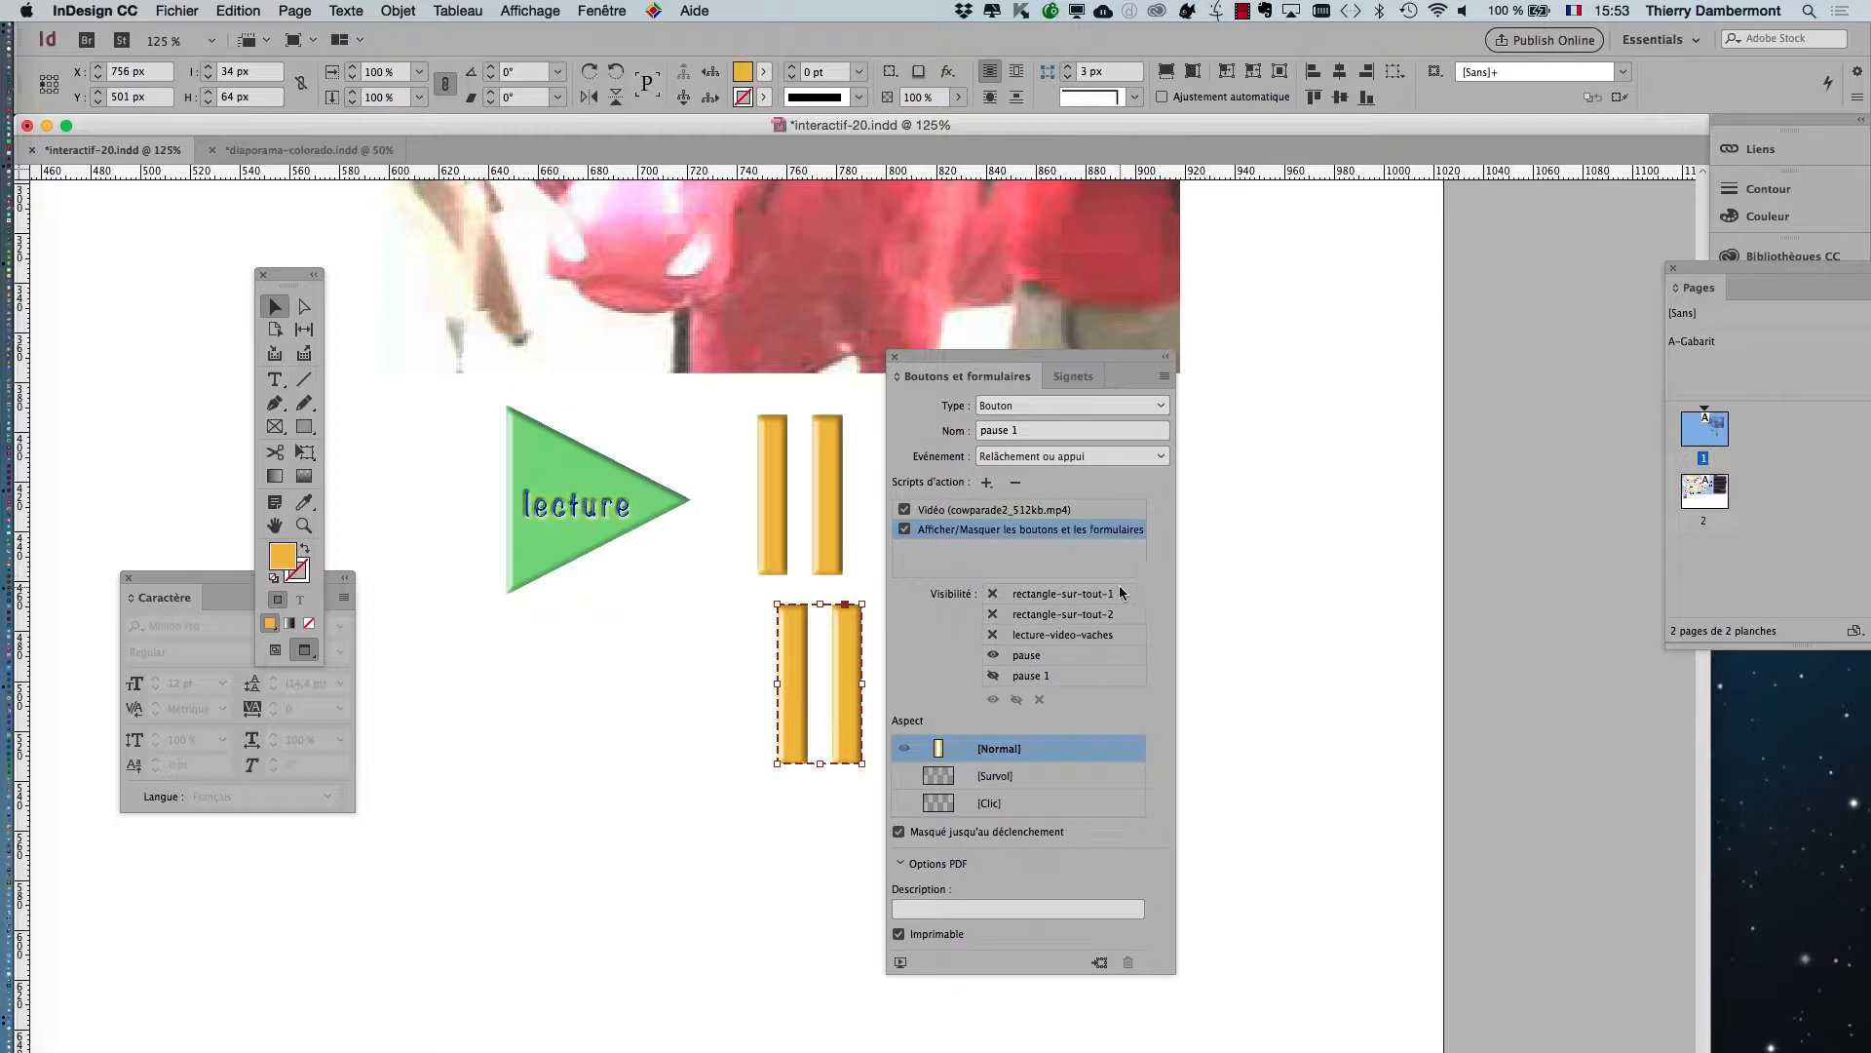
Step: Save the document under the new name interactif-21.indd in the JOUR 6 IVE folder
left_click(177, 11)
left_click(237, 165)
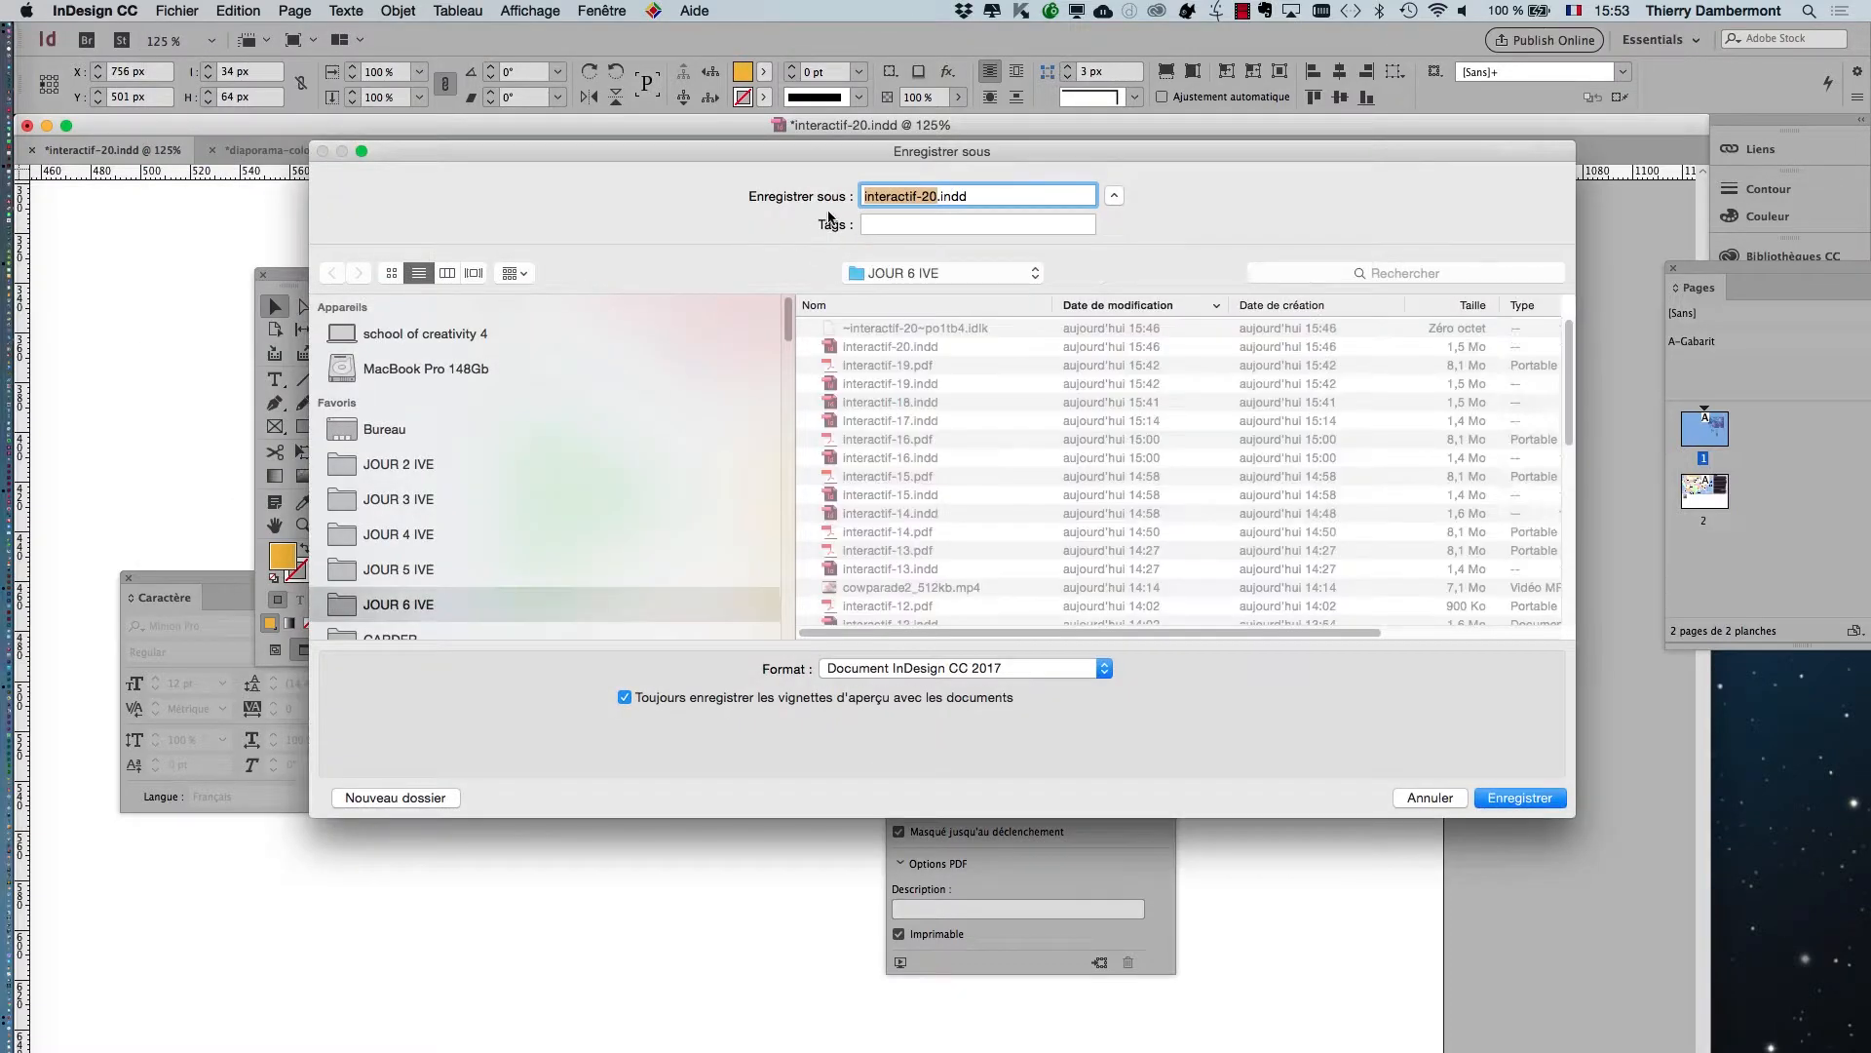
left_click(936, 196)
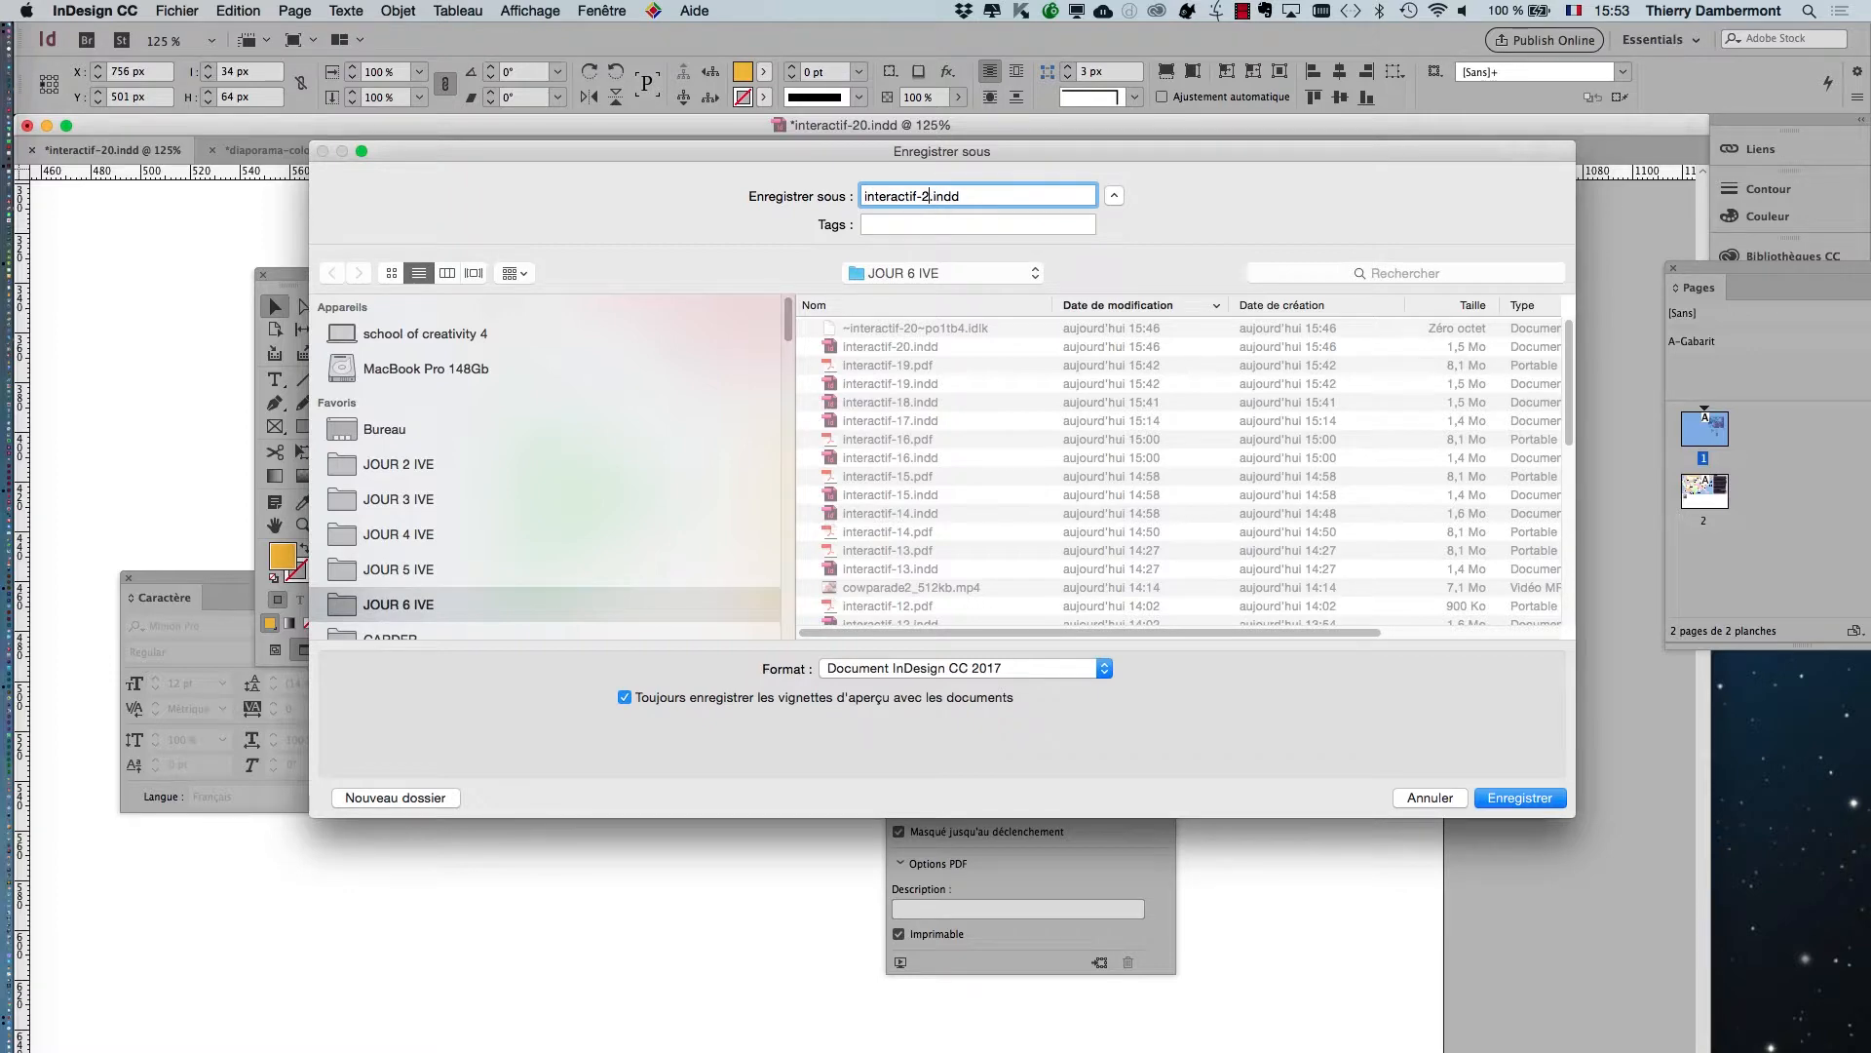
key("Return")
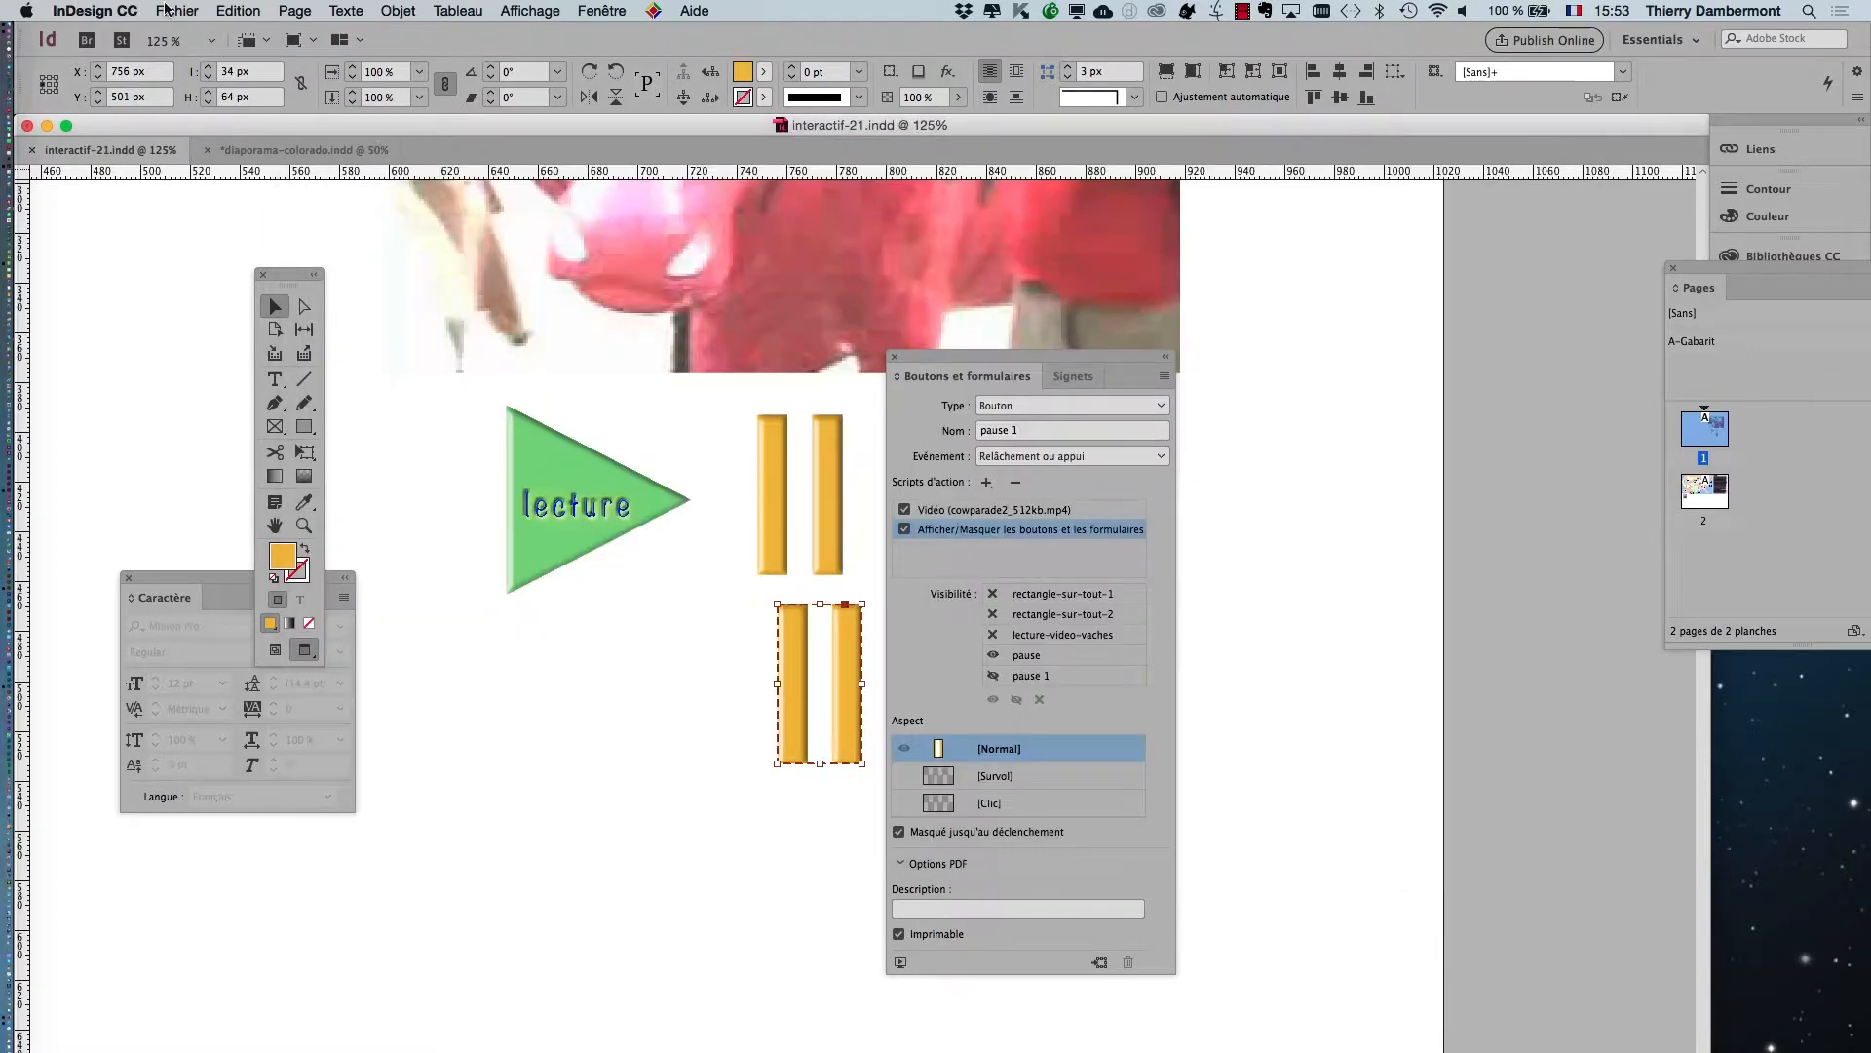
Step: Export the document as an Adobe PDF (interactif) named interactif-21.pdf, continuing despite the overset text
left_click(165, 10)
left_click(251, 347)
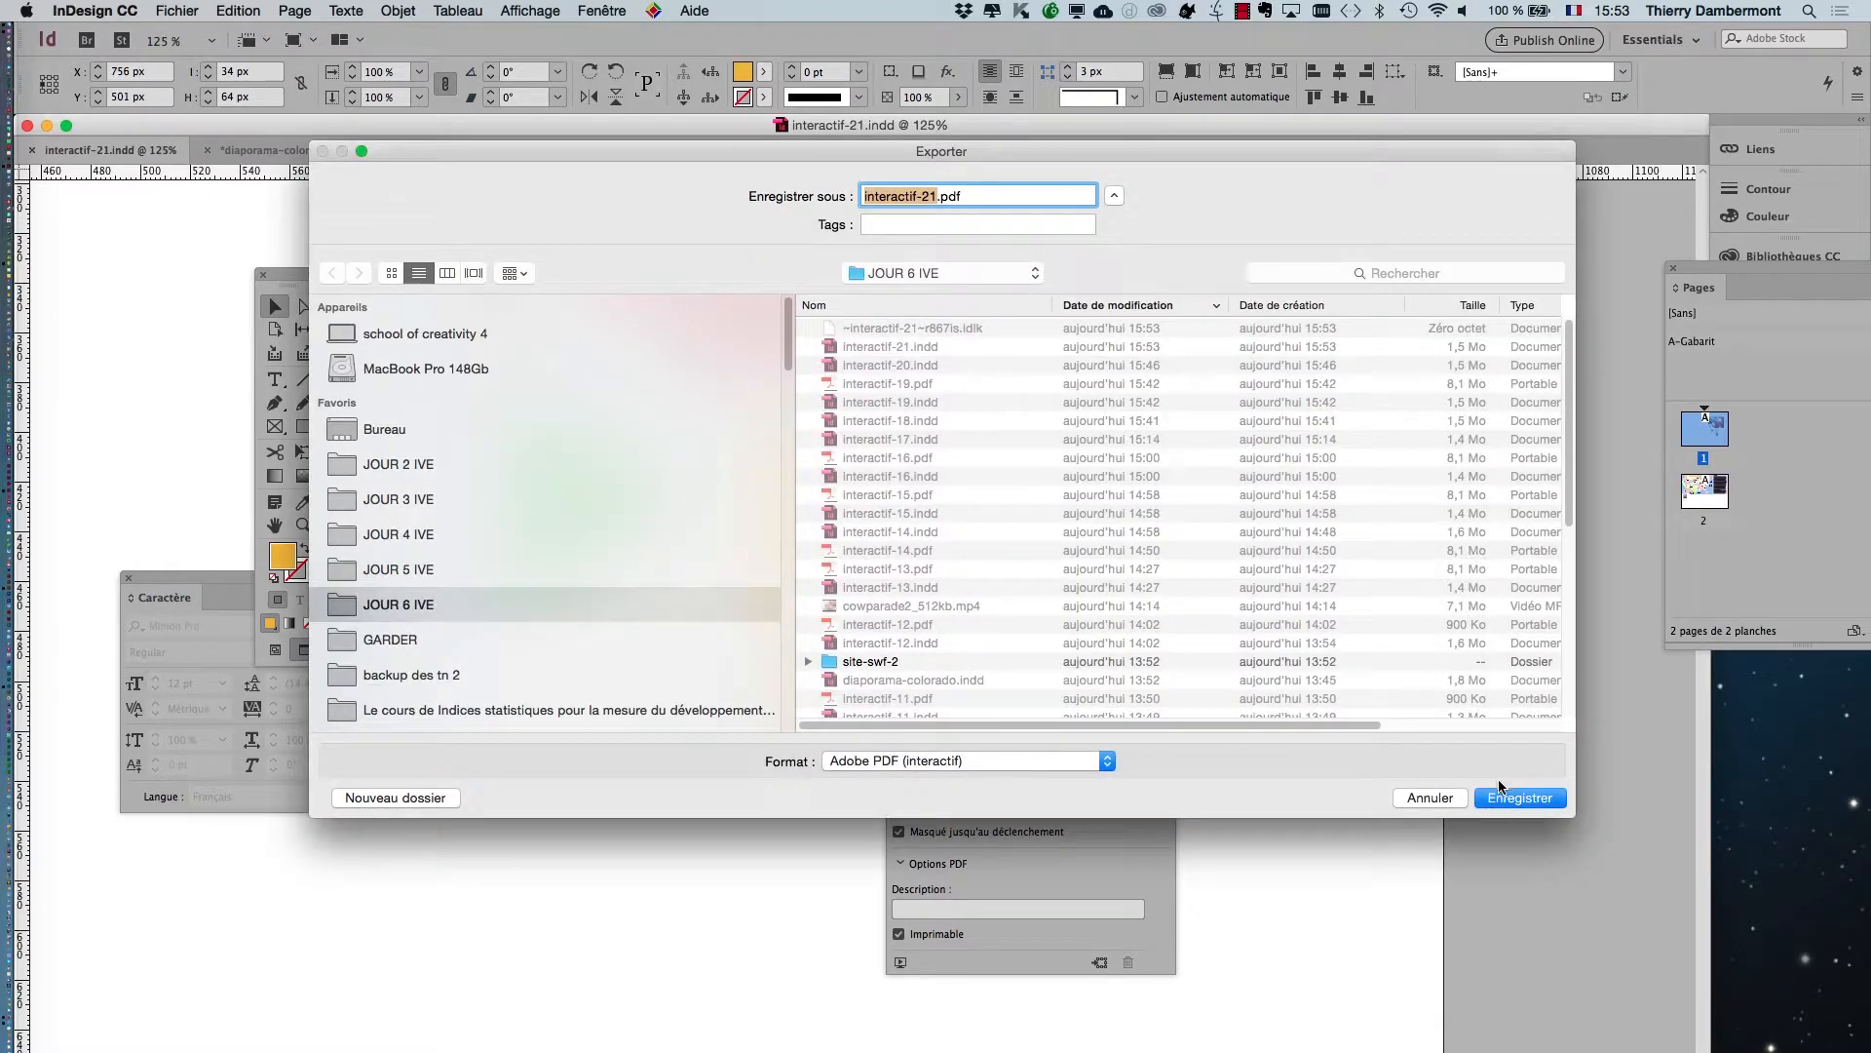
left_click(1506, 795)
key("Return")
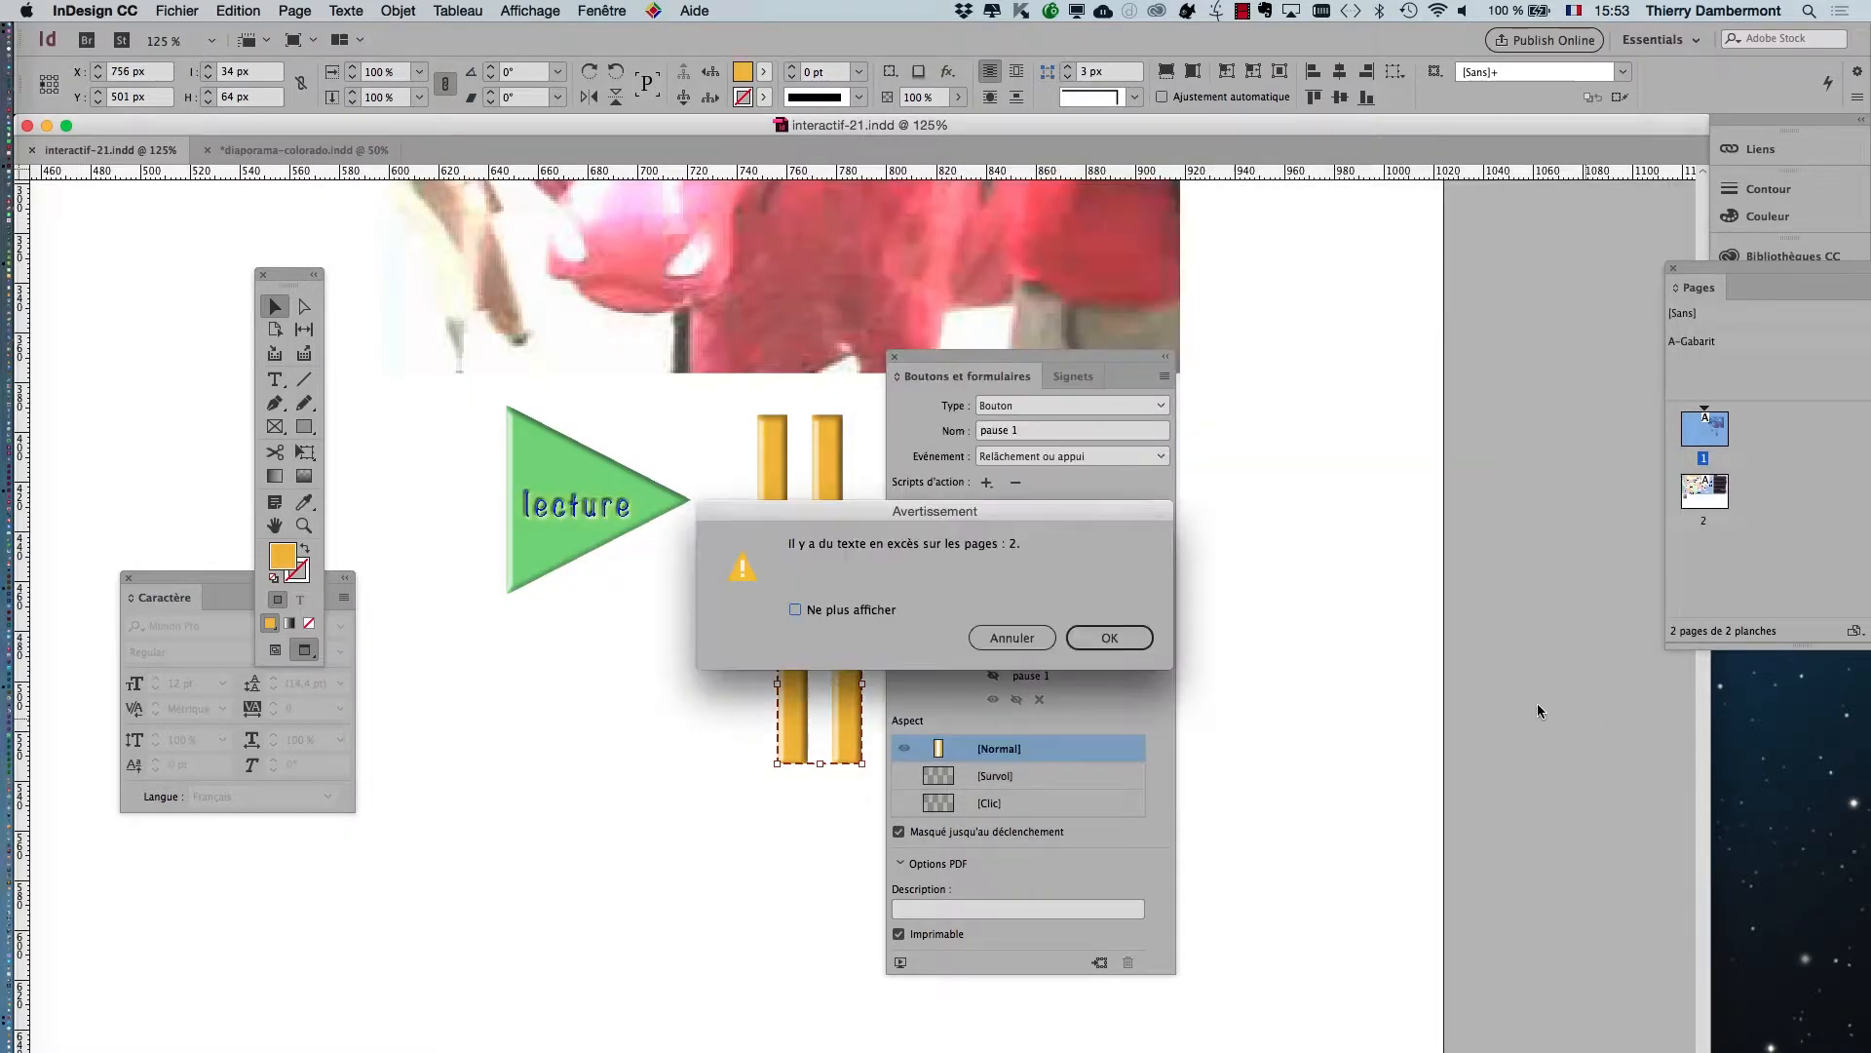
left_click(1131, 642)
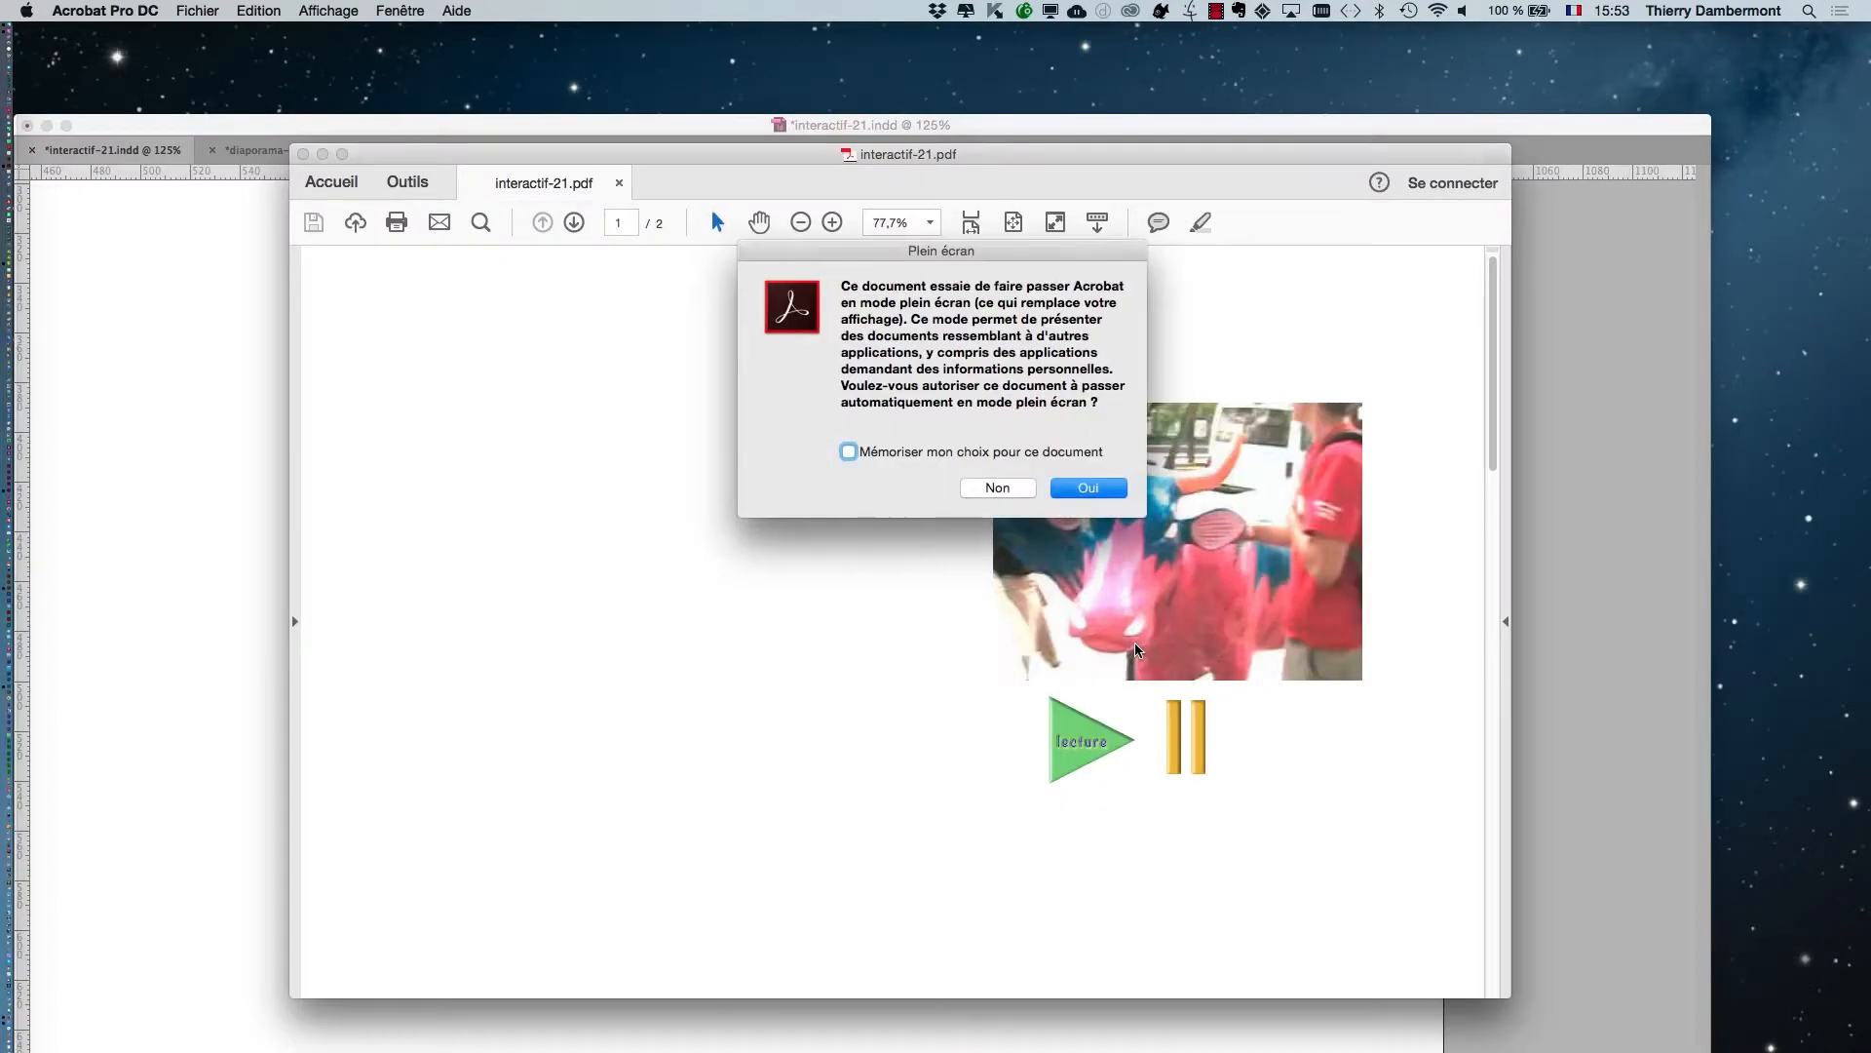
Step: Test the video buttons of the exported PDF in full screen in Acrobat, close it and return to InDesign
left_click(1092, 489)
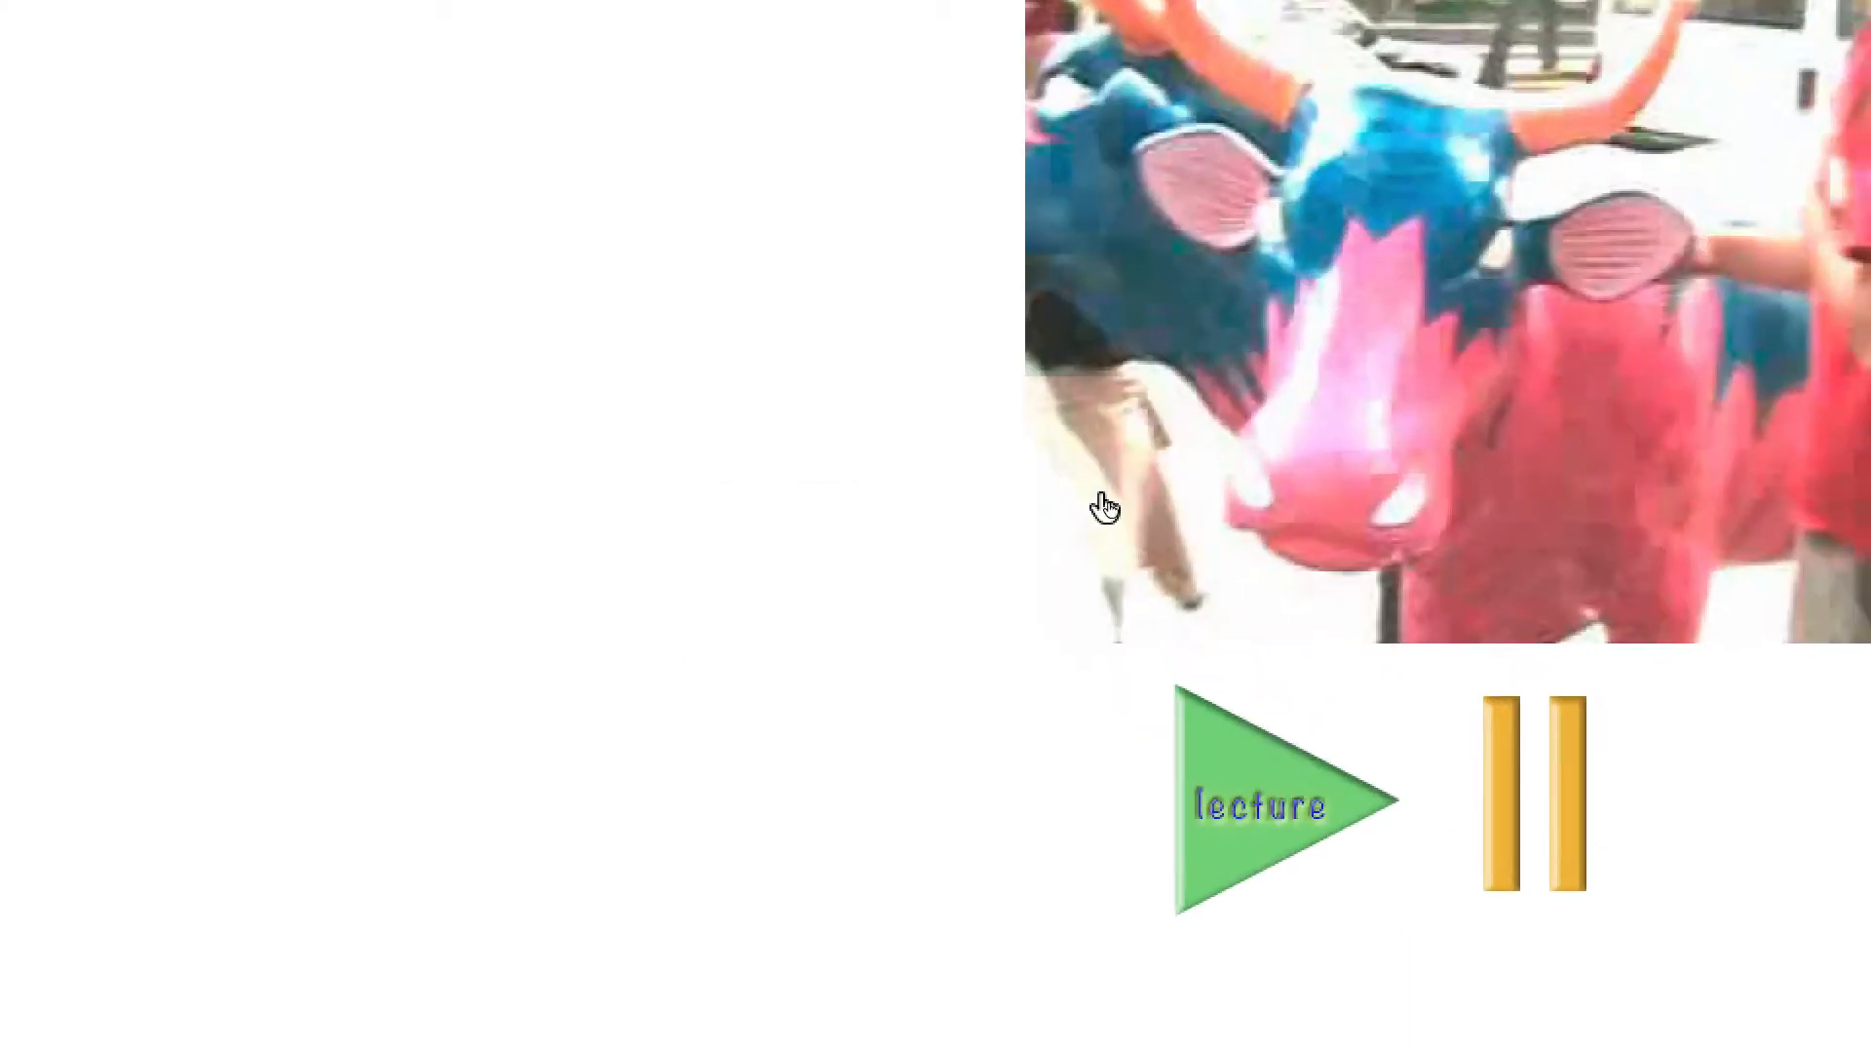
left_click(1234, 784)
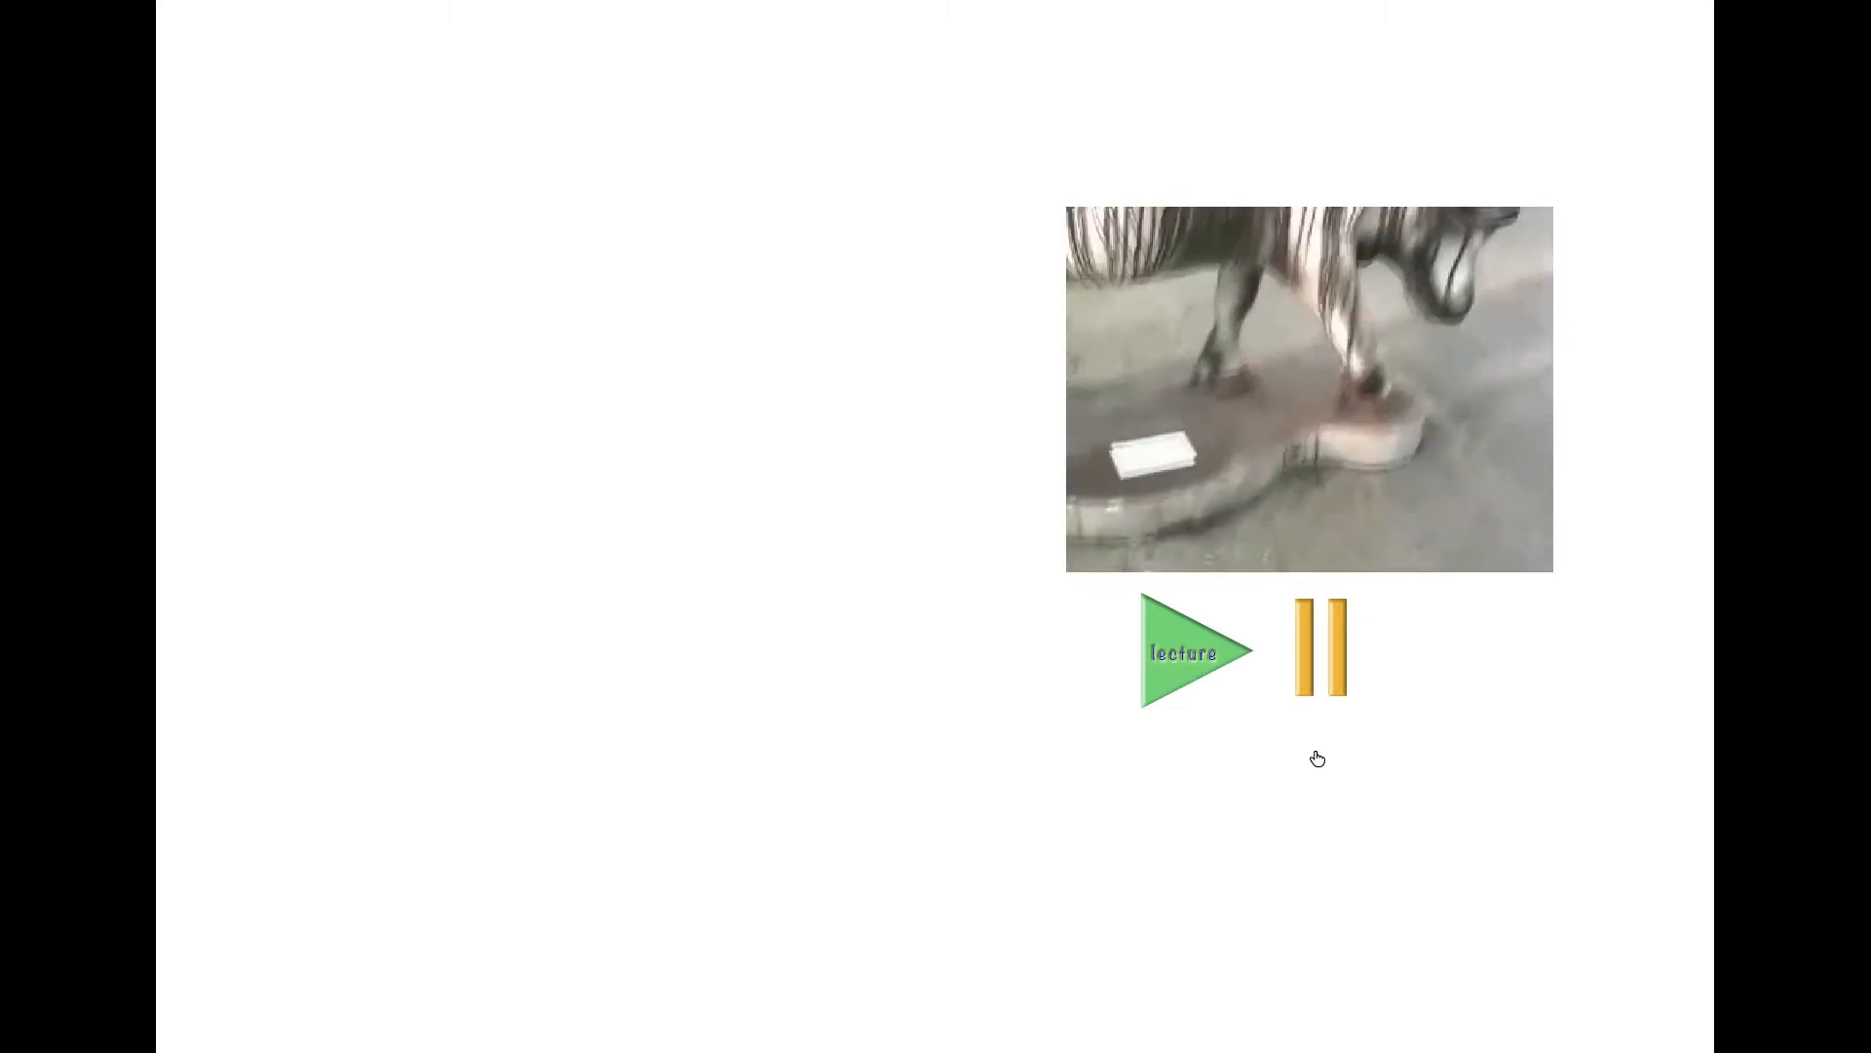
key("Escape")
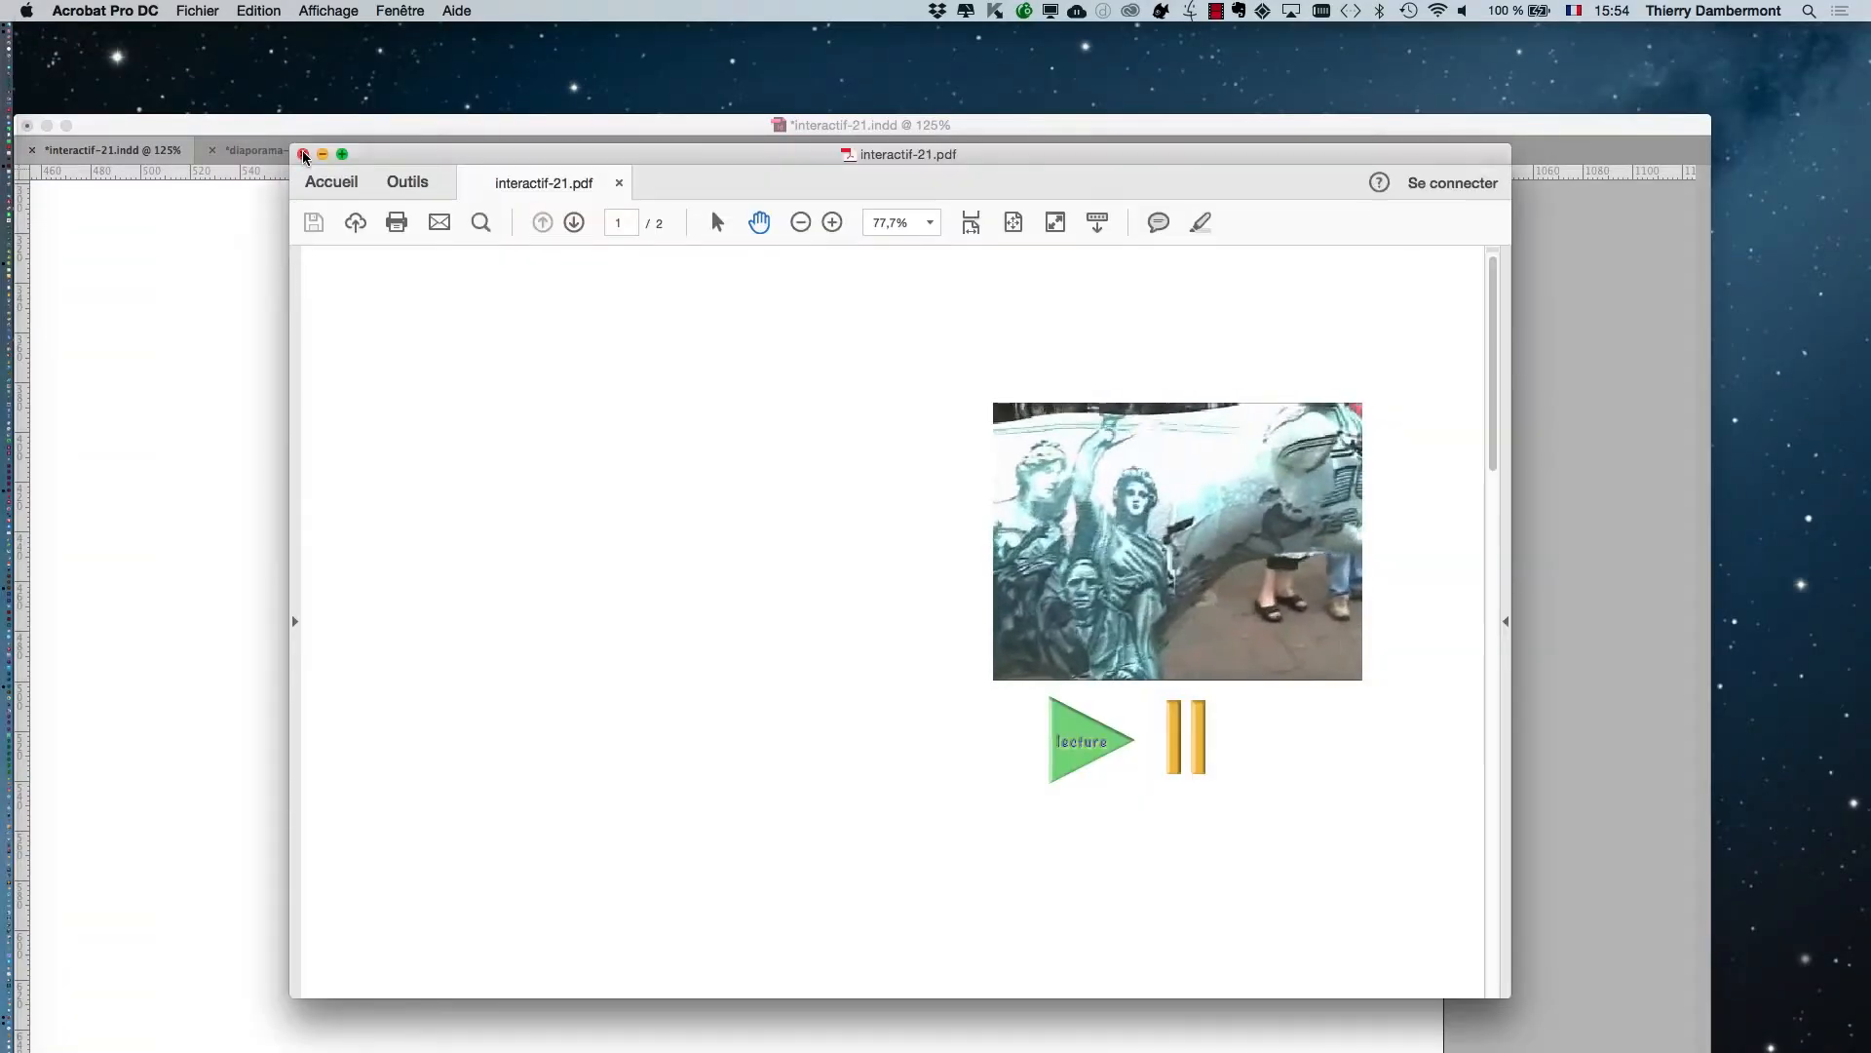
key("super+w")
left_click(379, 132)
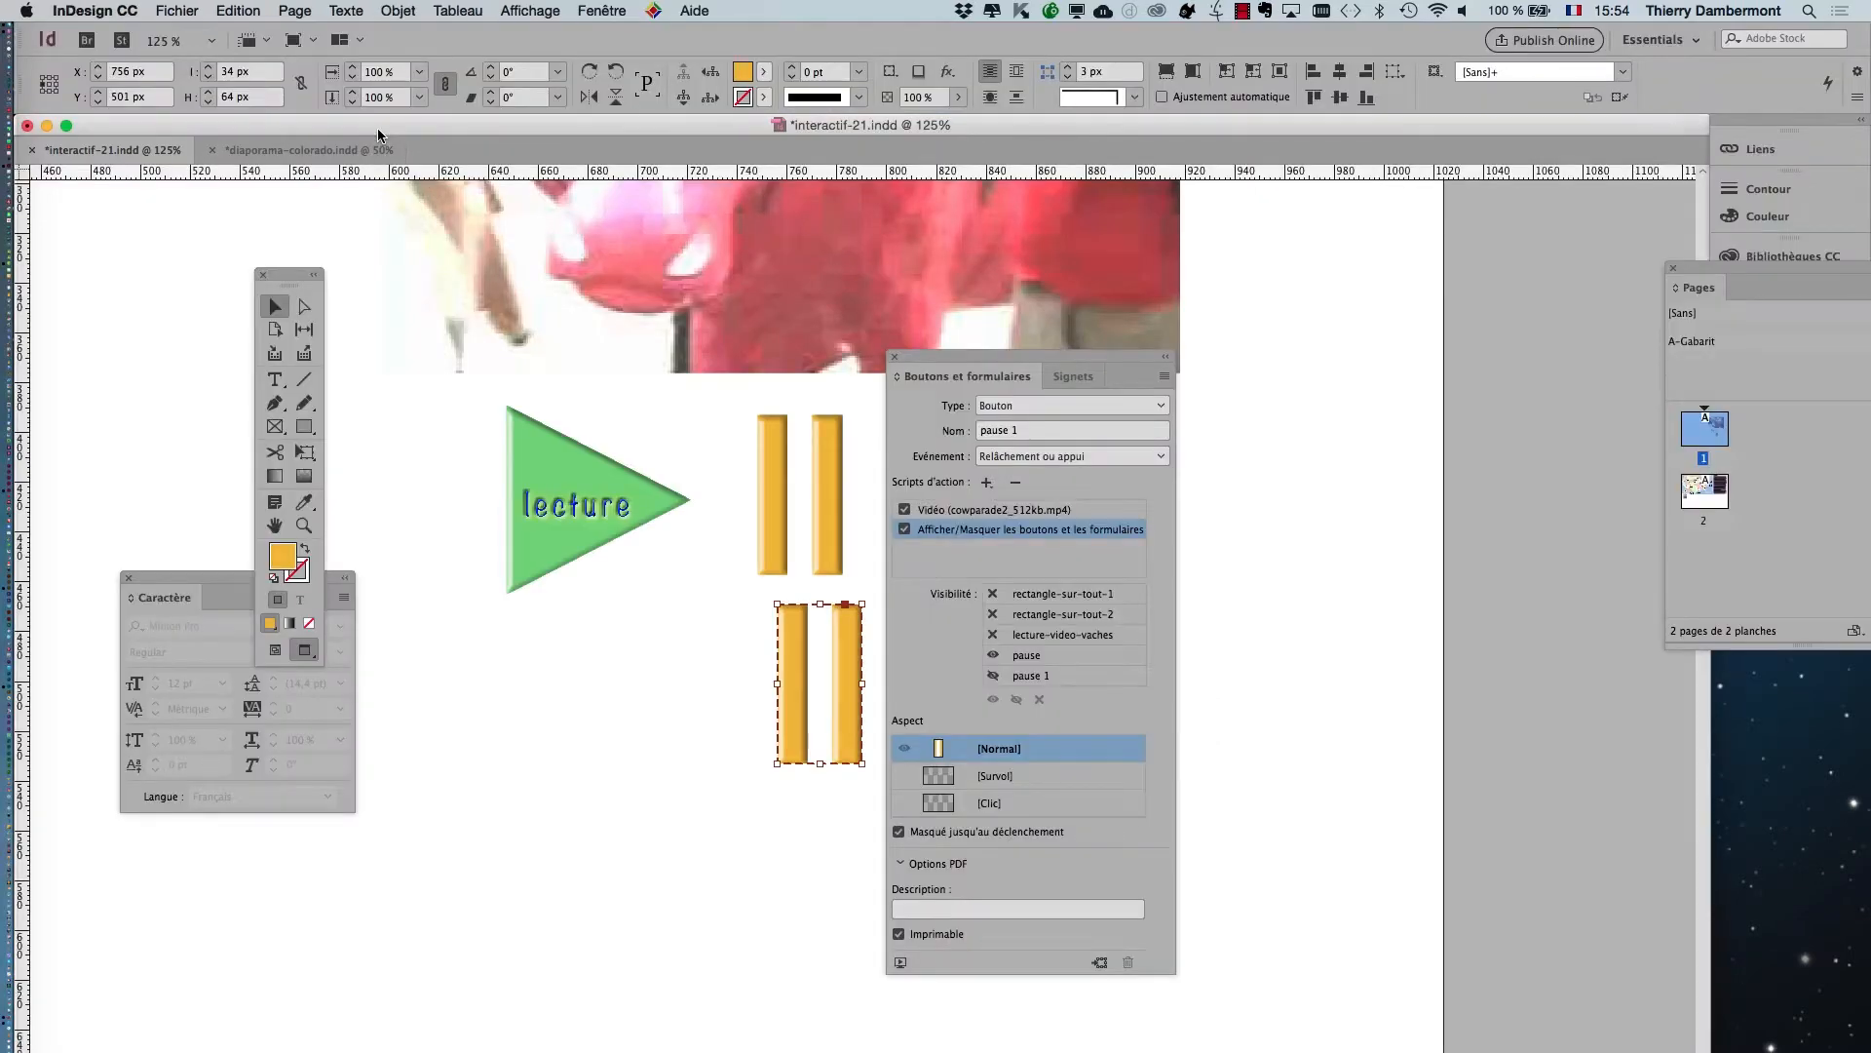
Step: Select both the pause 1 and pause buttons and align their horizontal and vertical centres so they overlap exactly
left_click_drag(920, 367, 1133, 367)
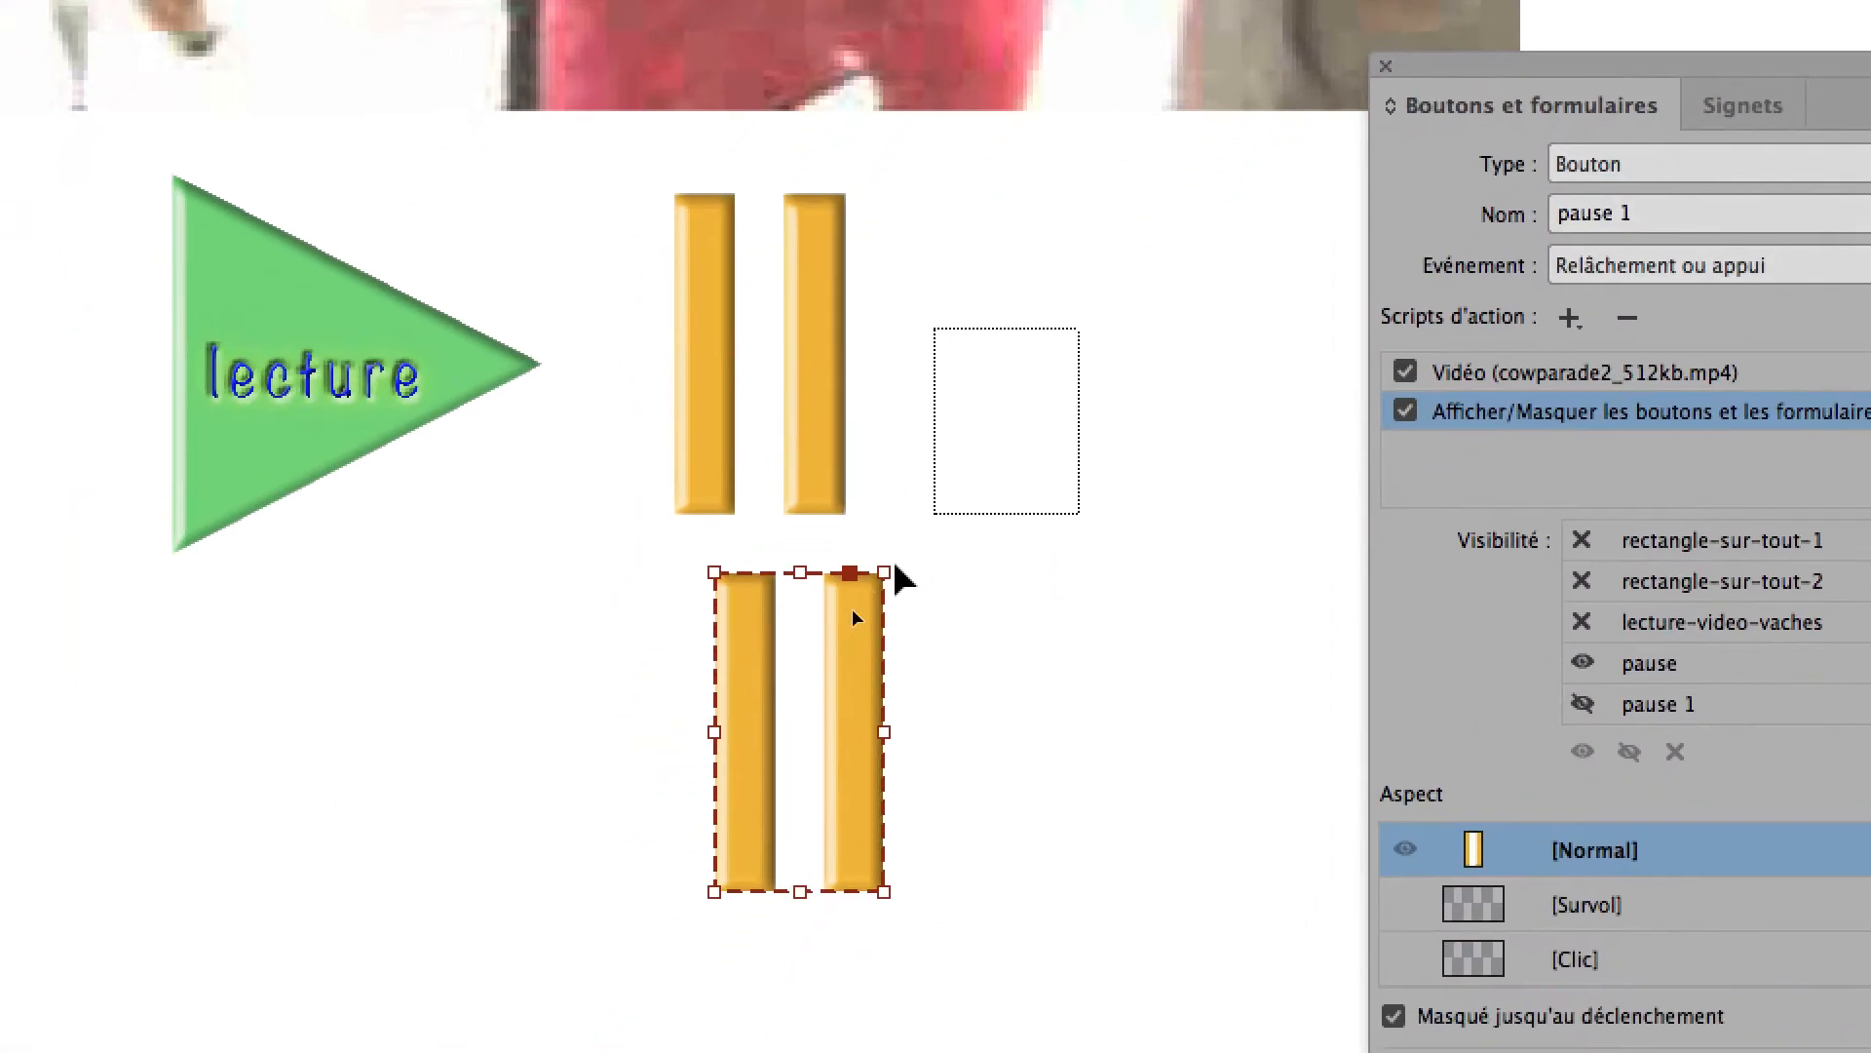
left_click(874, 419, "shift")
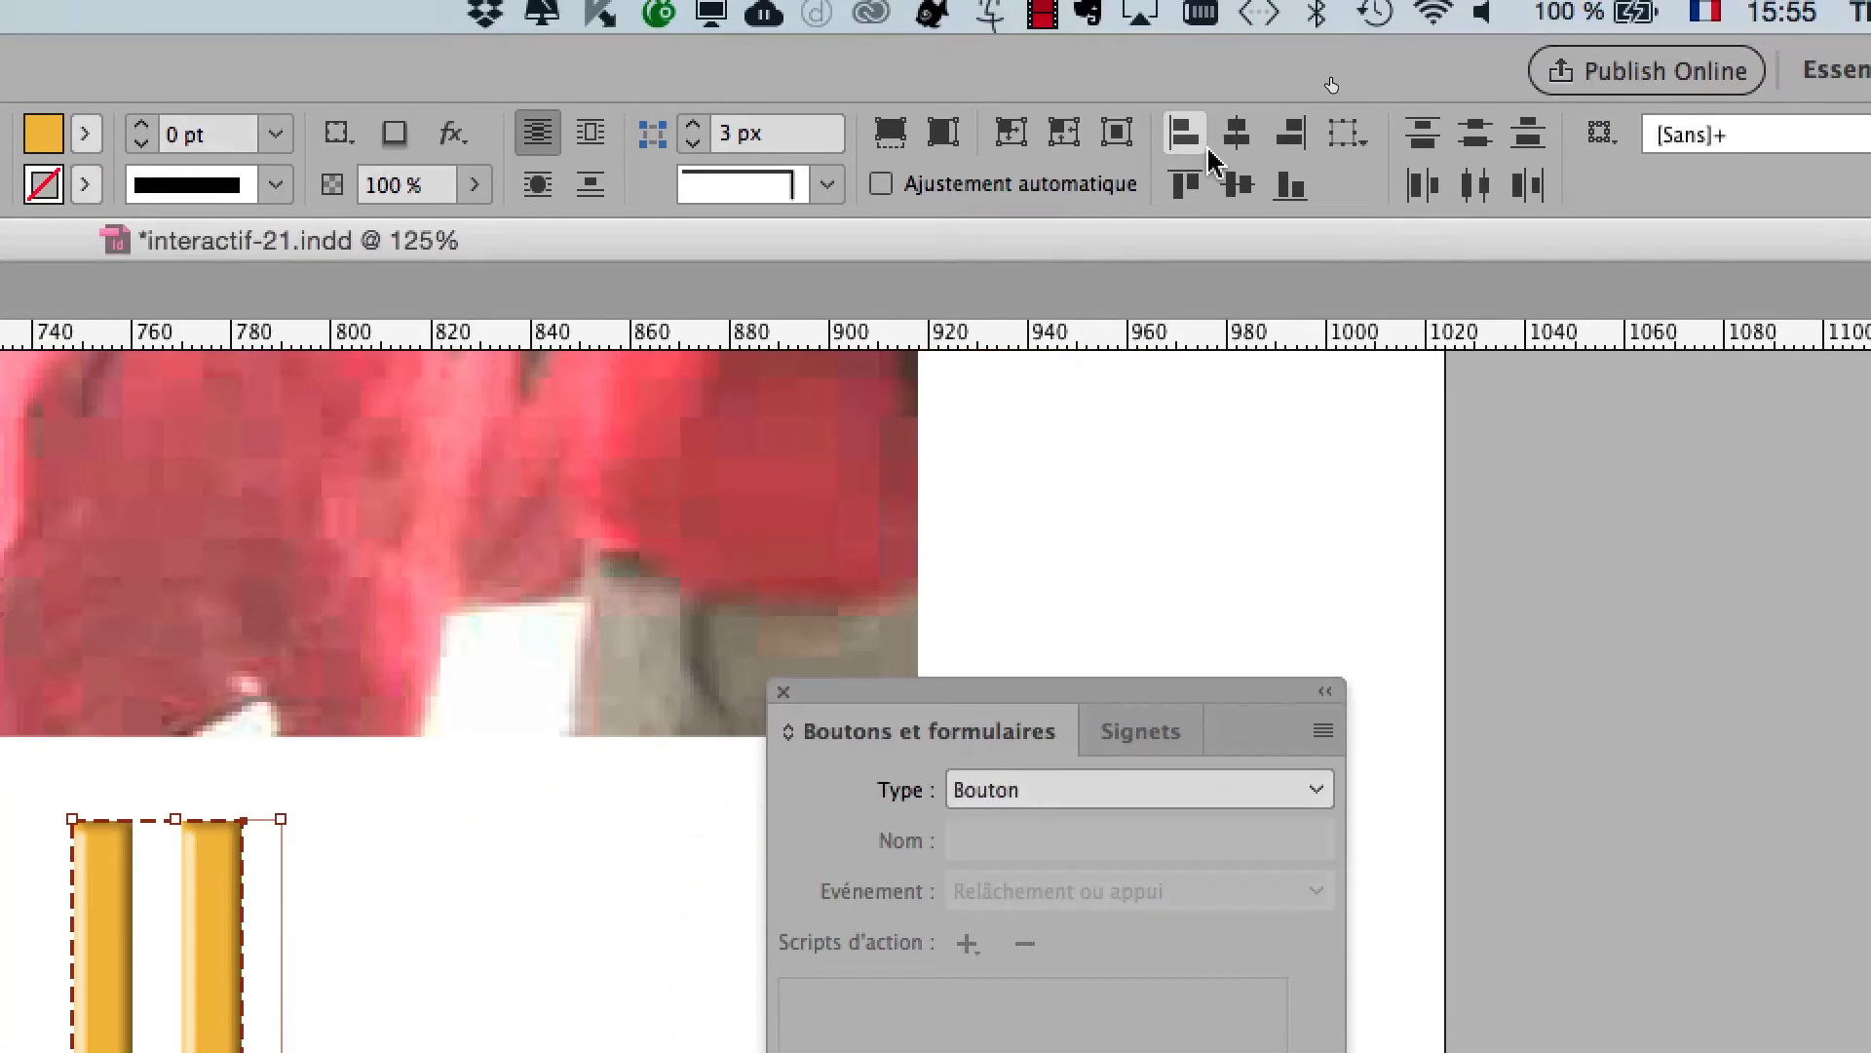
left_click(1219, 142)
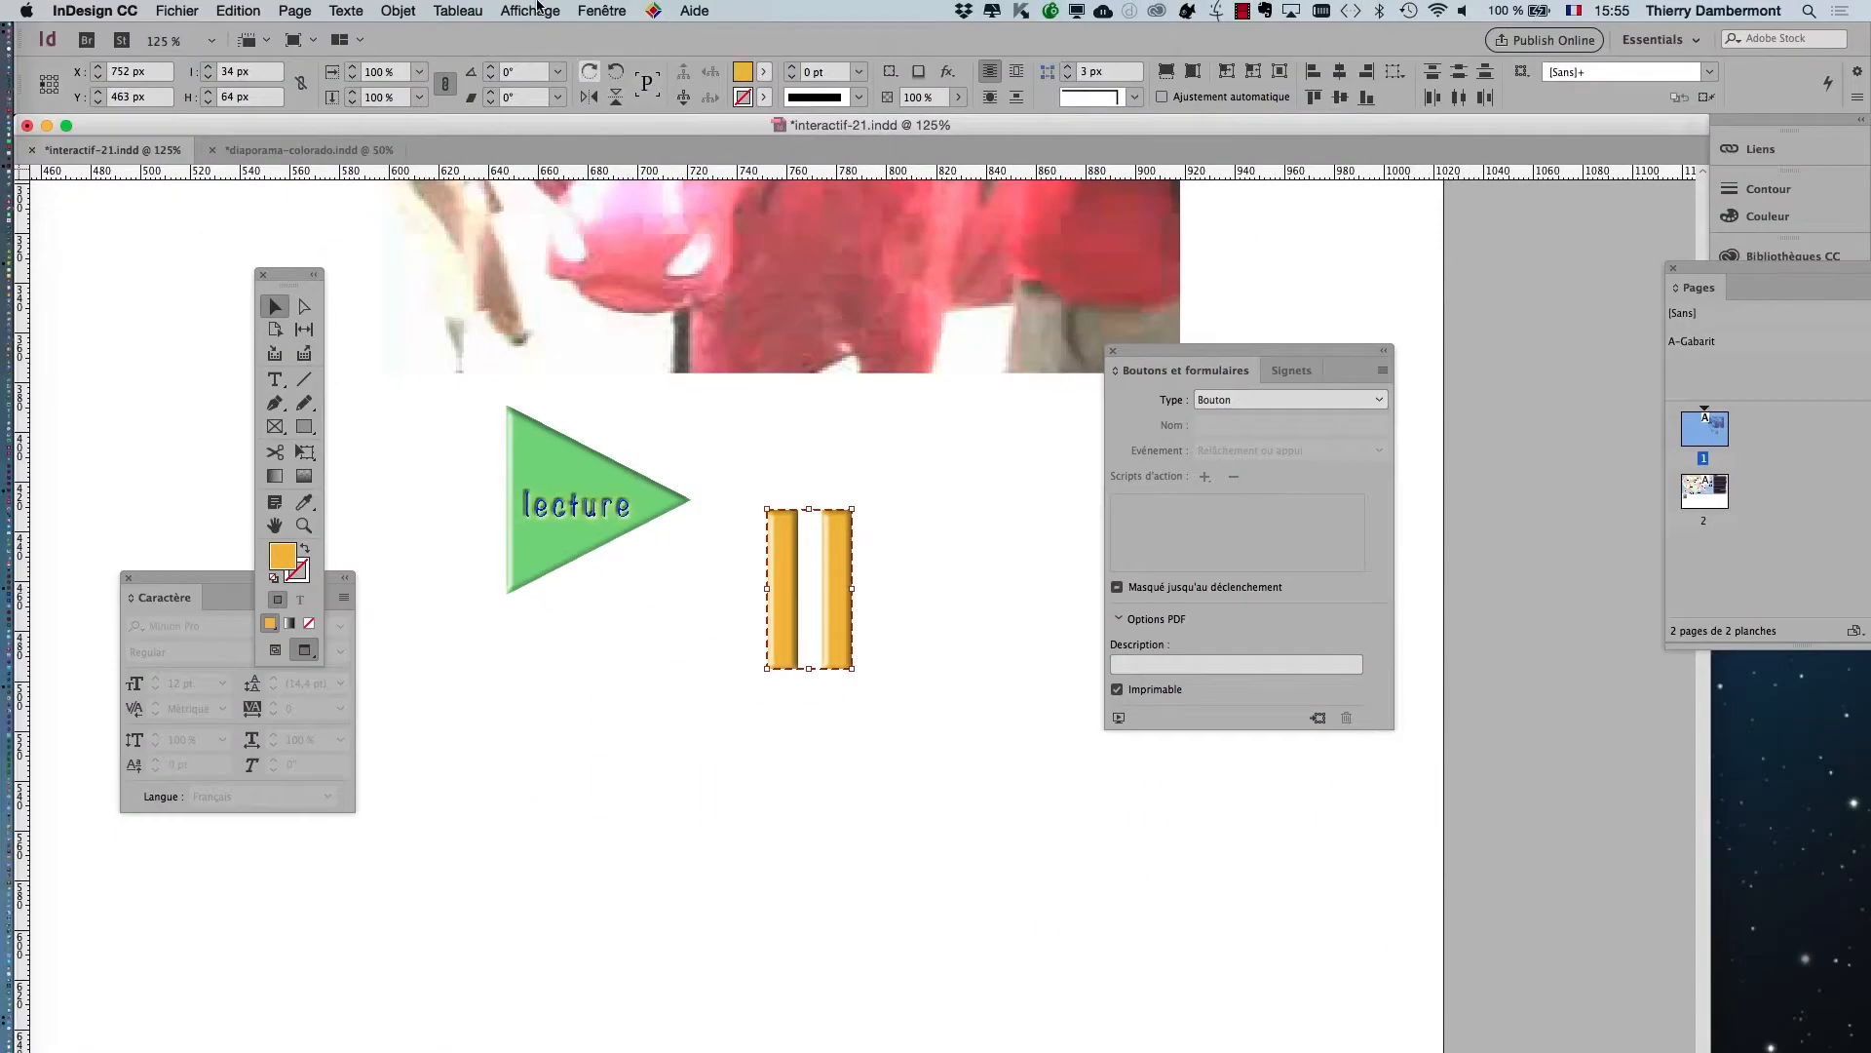
Step: Display the Alignement options below the lecture button and move the stacked pause buttons up beside it, to about X 758 px, Y 424 px
left_click(602, 11)
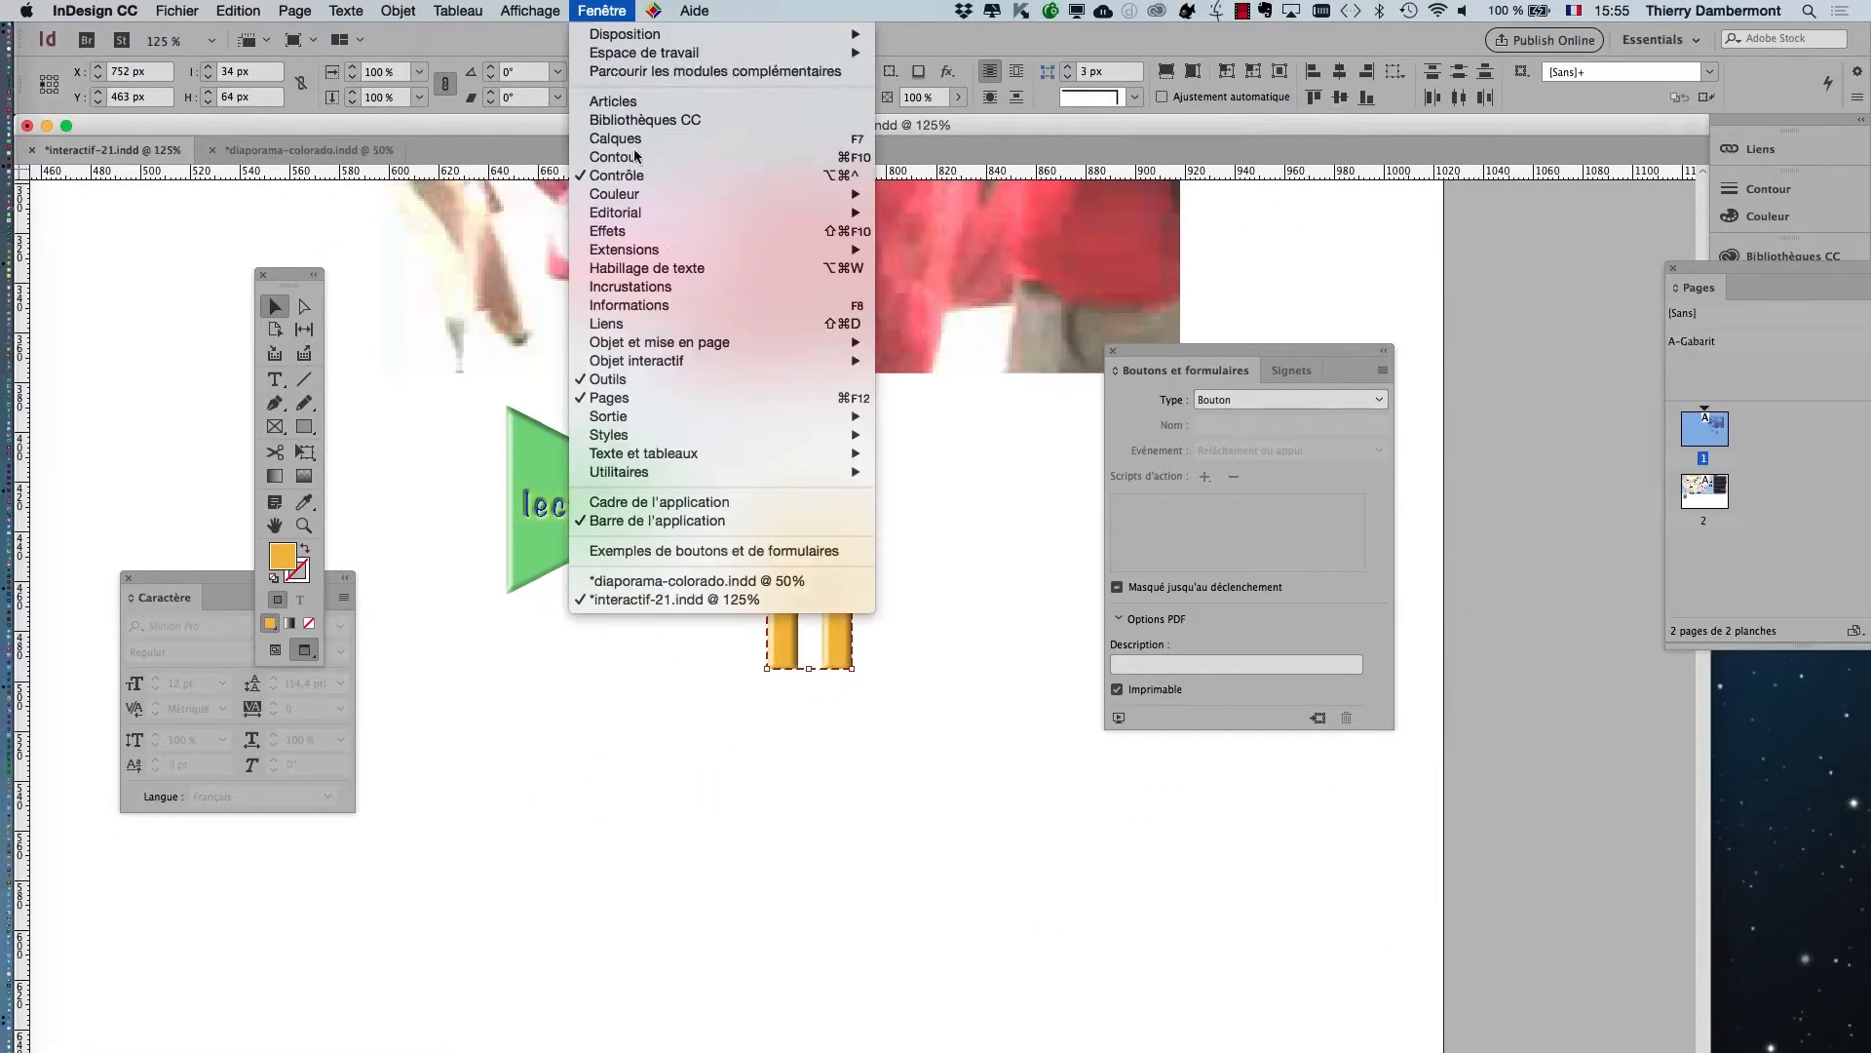
mouse_move(677, 345)
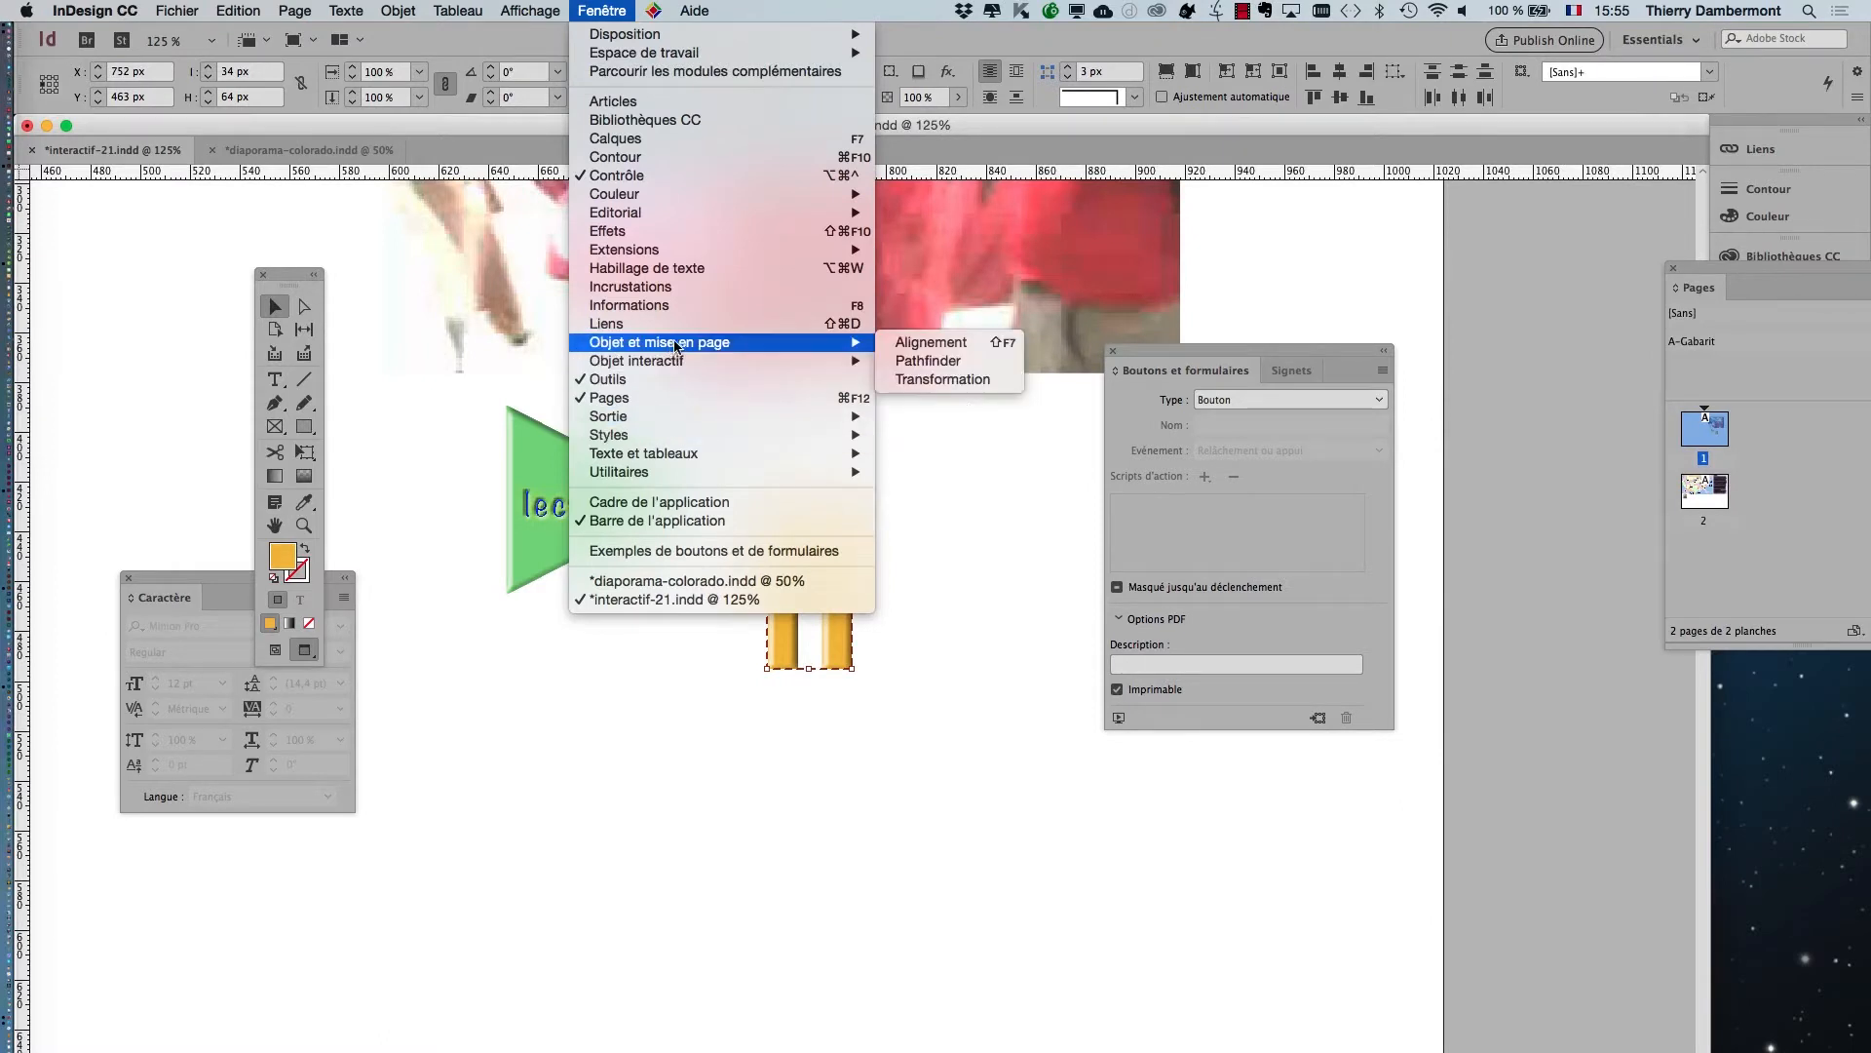
left_click(940, 347)
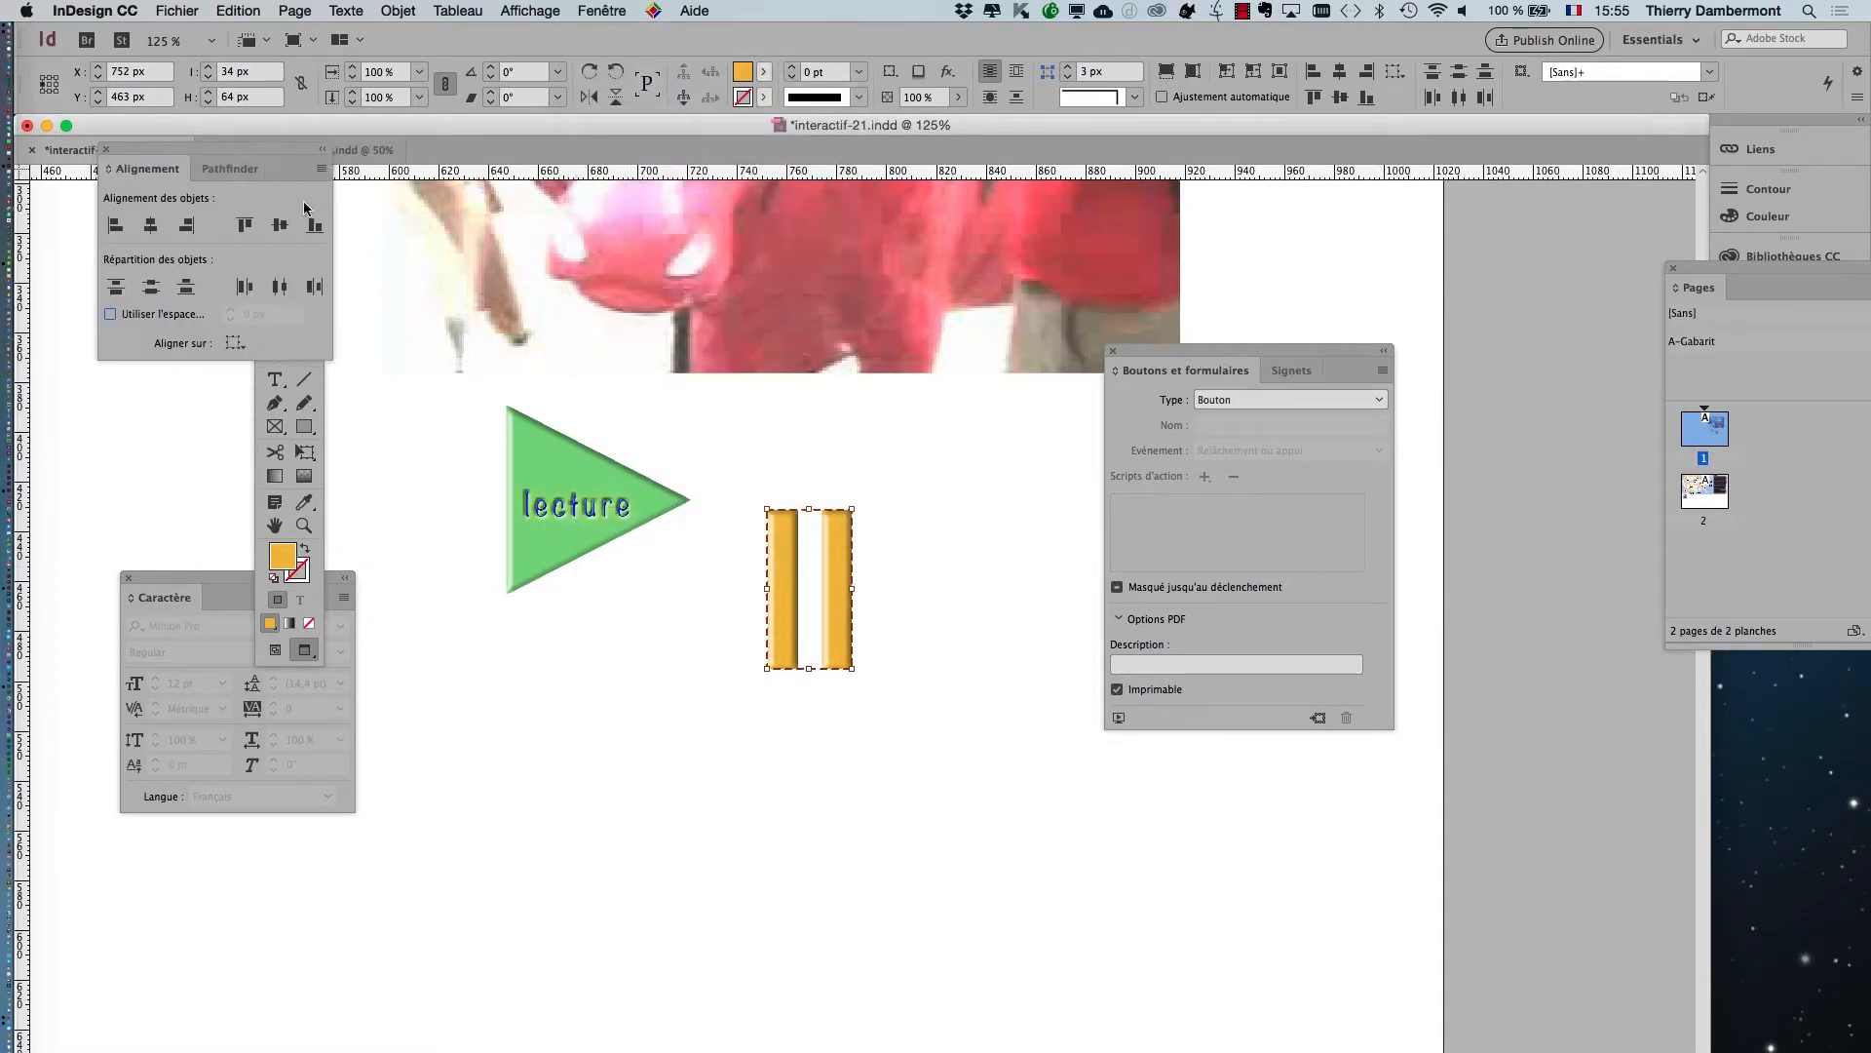
left_click_drag(232, 161, 604, 600)
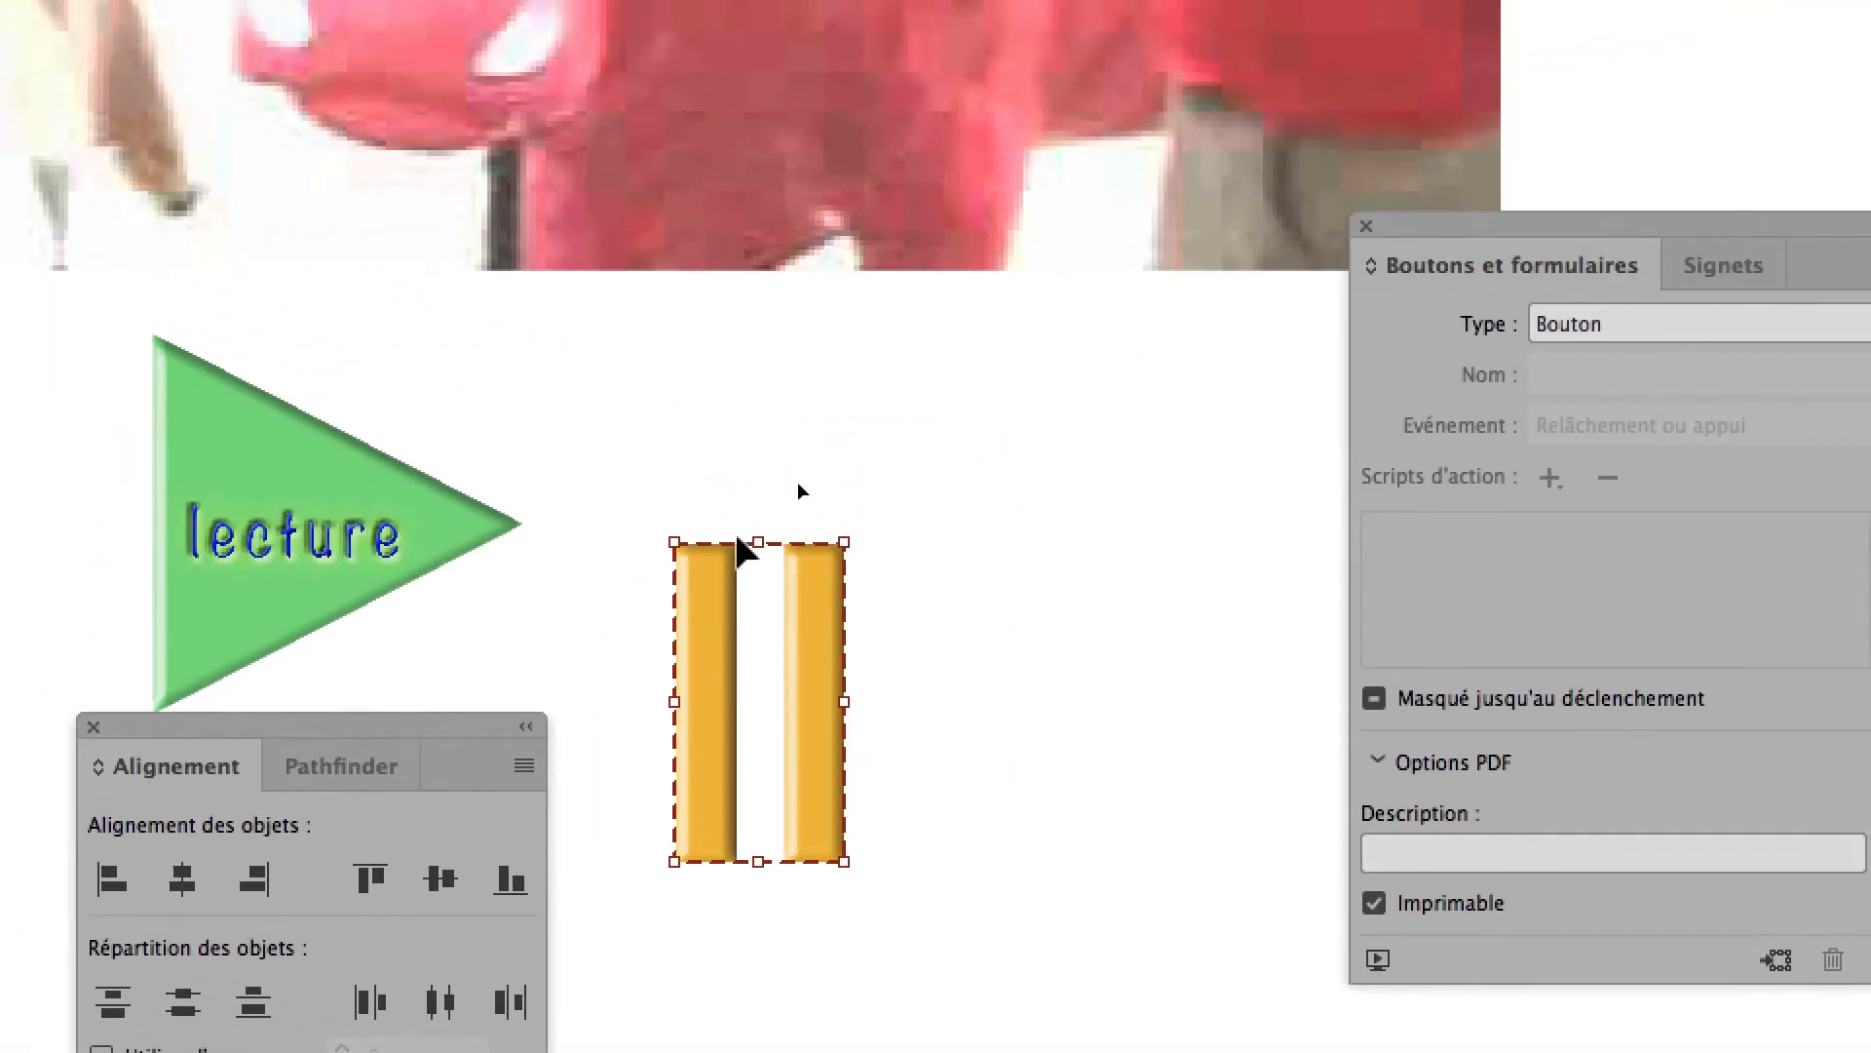
left_click_drag(714, 662, 744, 476)
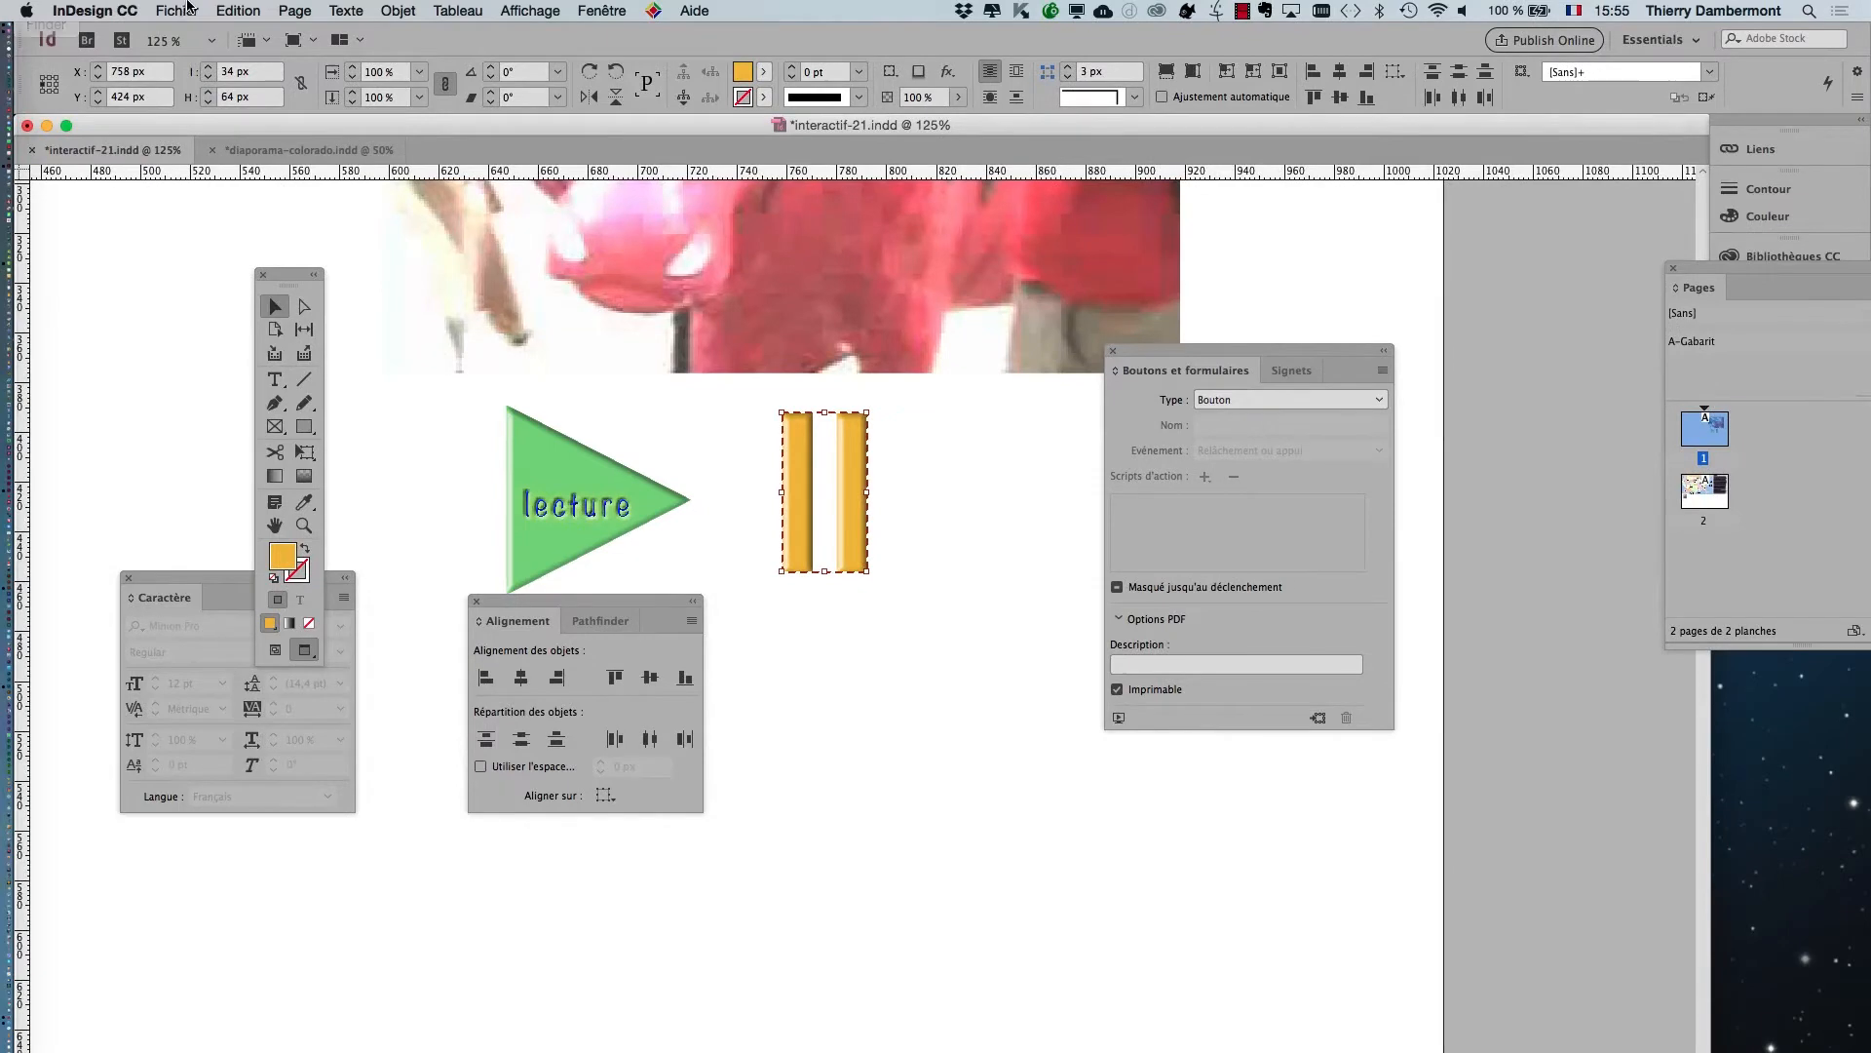
Step: Save the document under the new name interactif-22.indd in the JOUR 6 IVE folder
left_click(177, 9)
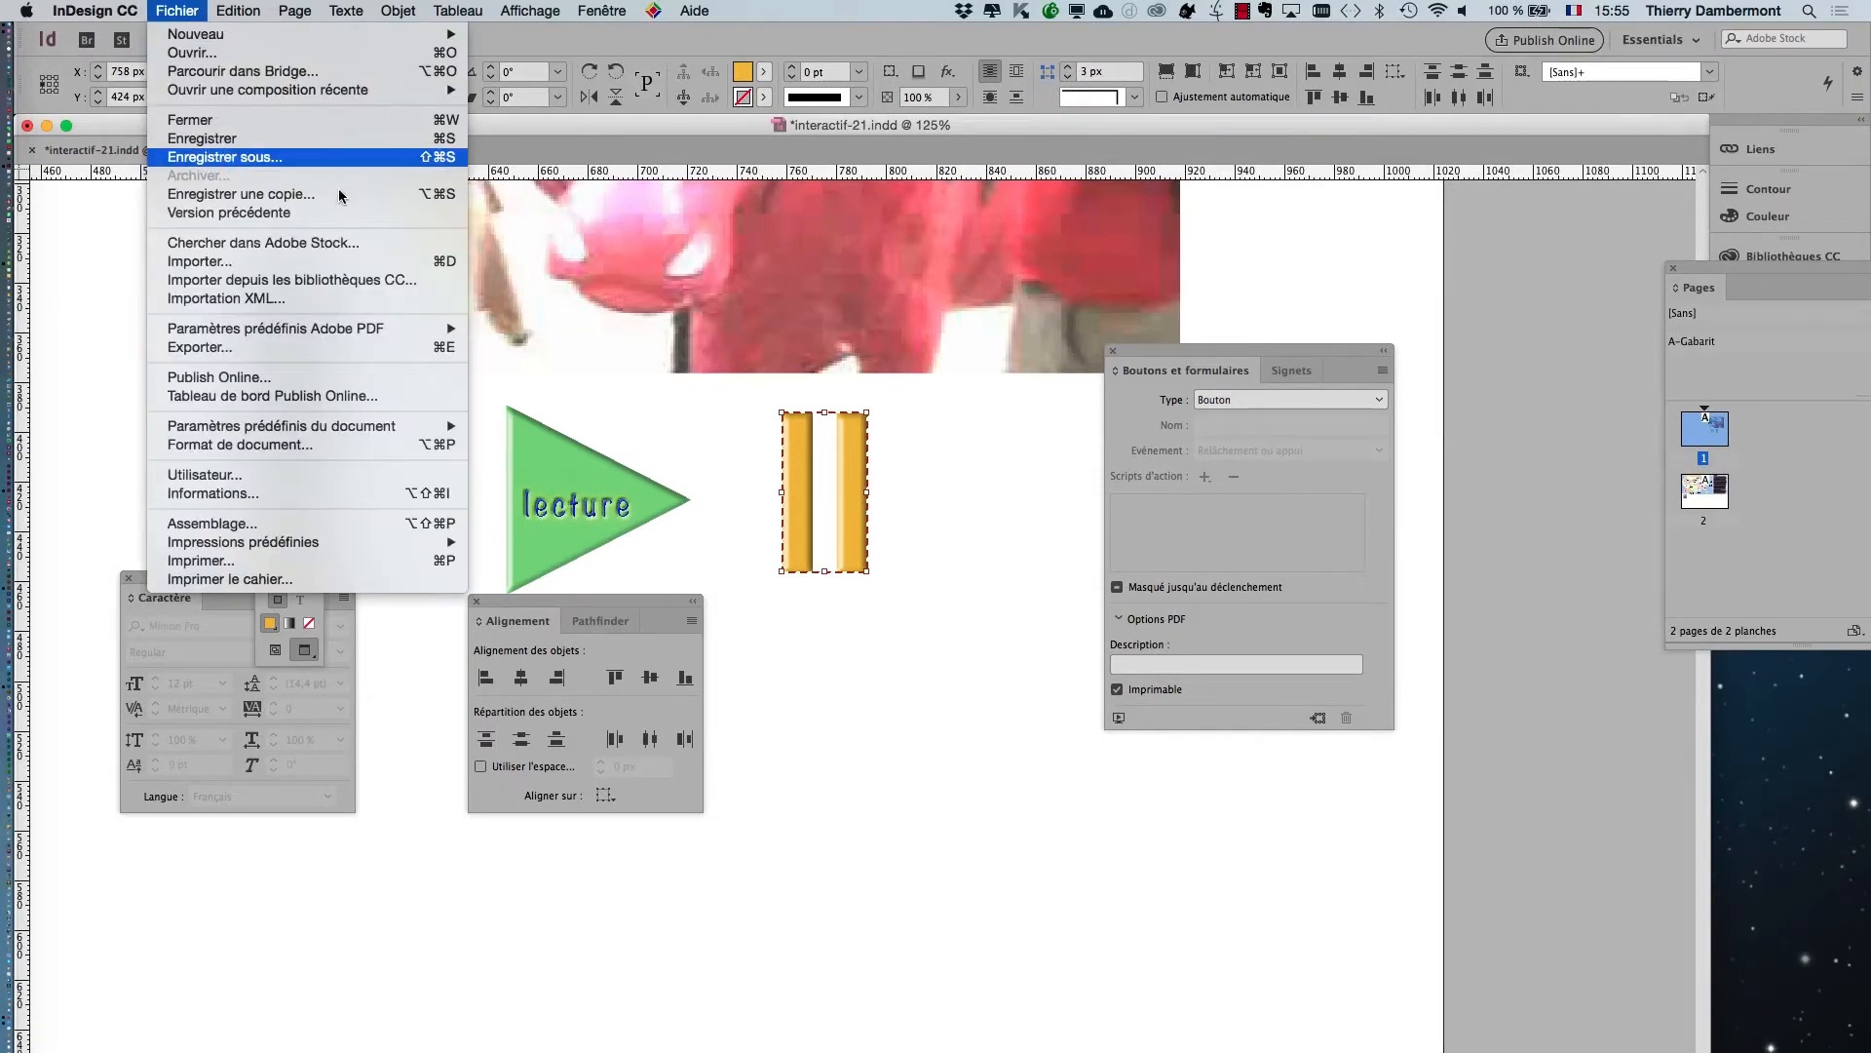
left_click(224, 160)
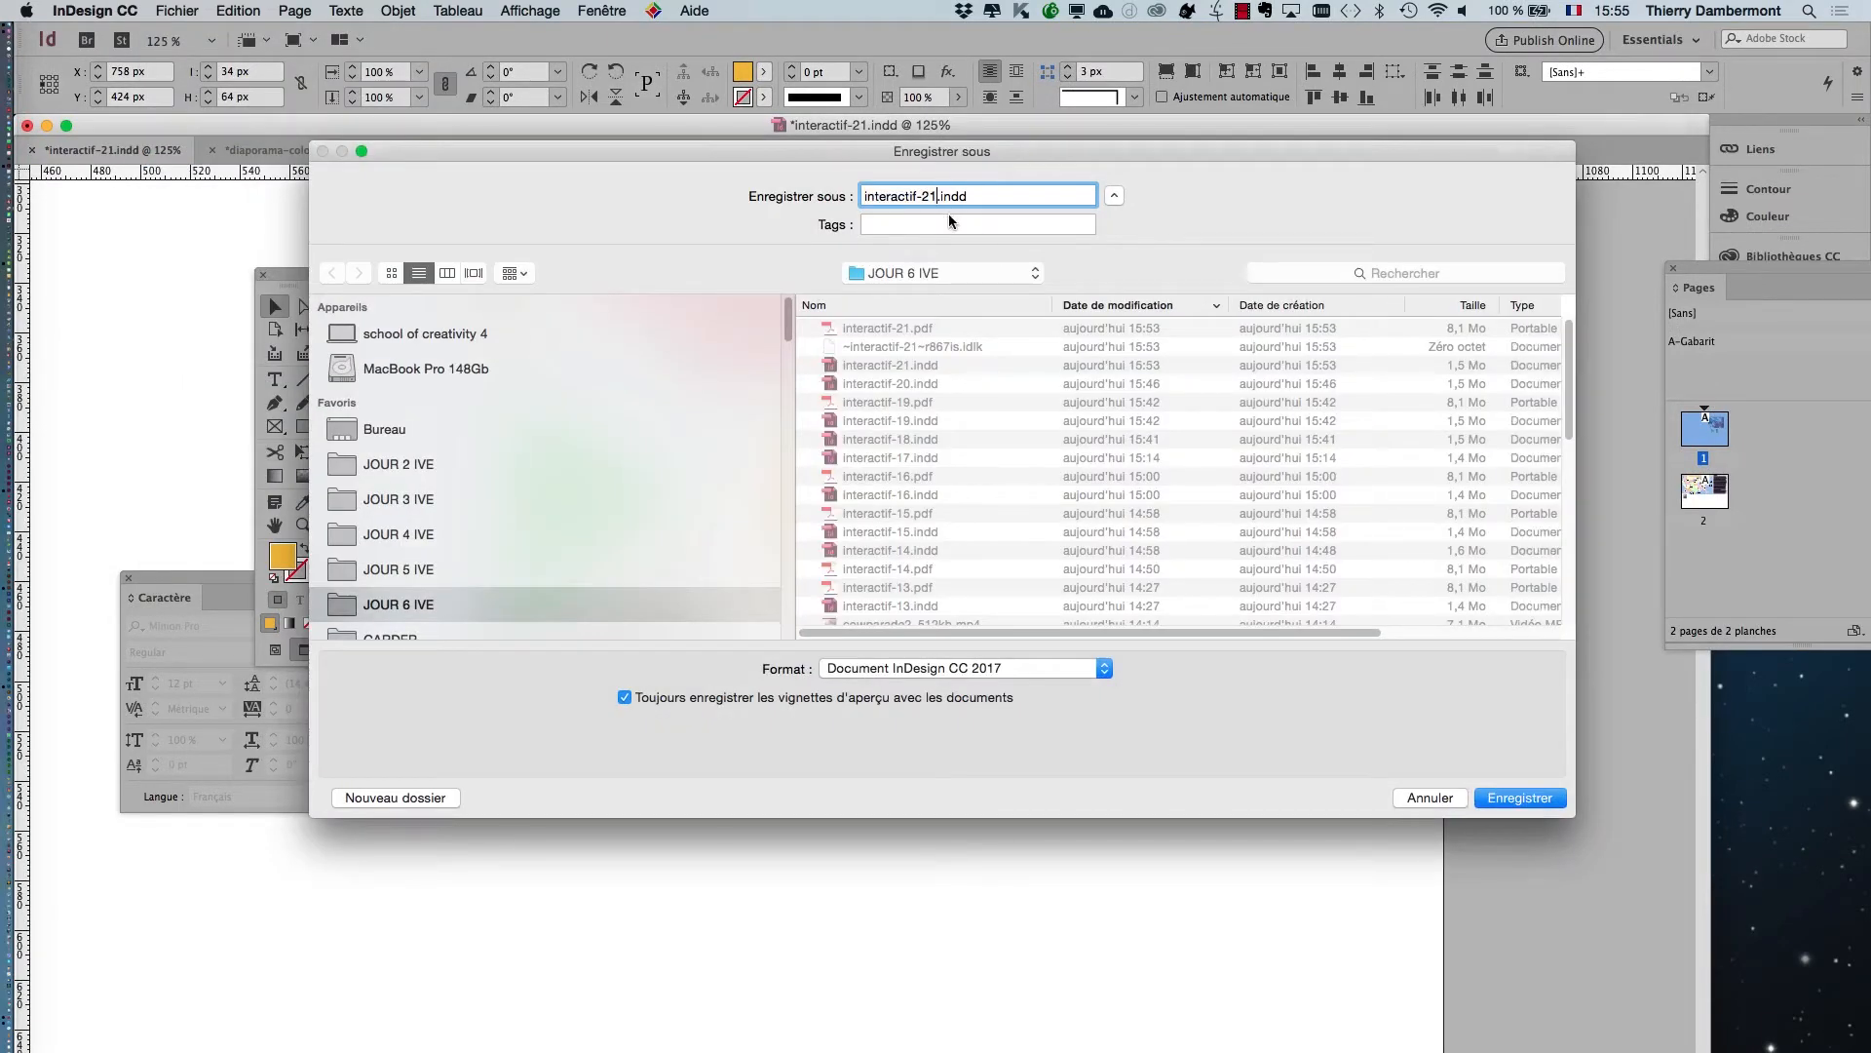
key("Return")
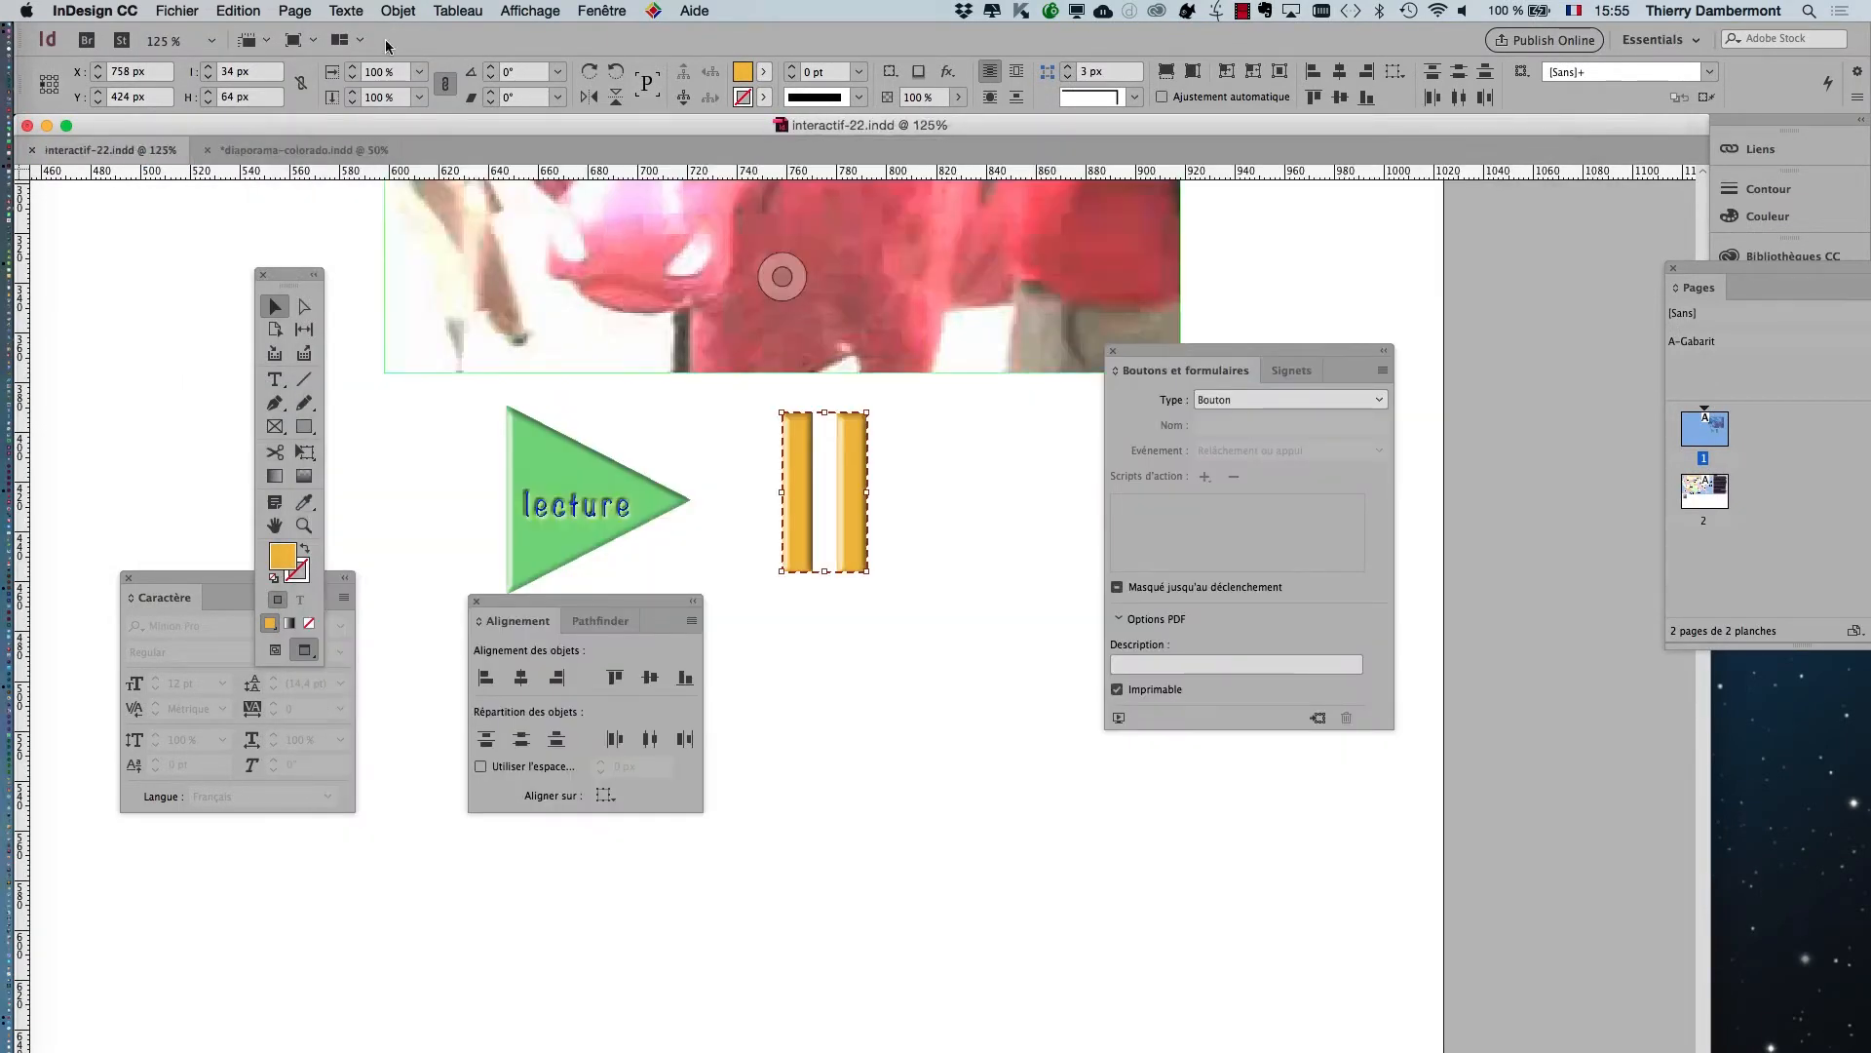
Step: Export all pages as an Adobe PDF (interactif) named interactif-22.pdf, set to open in full screen and display after export
left_click(177, 9)
left_click(304, 347)
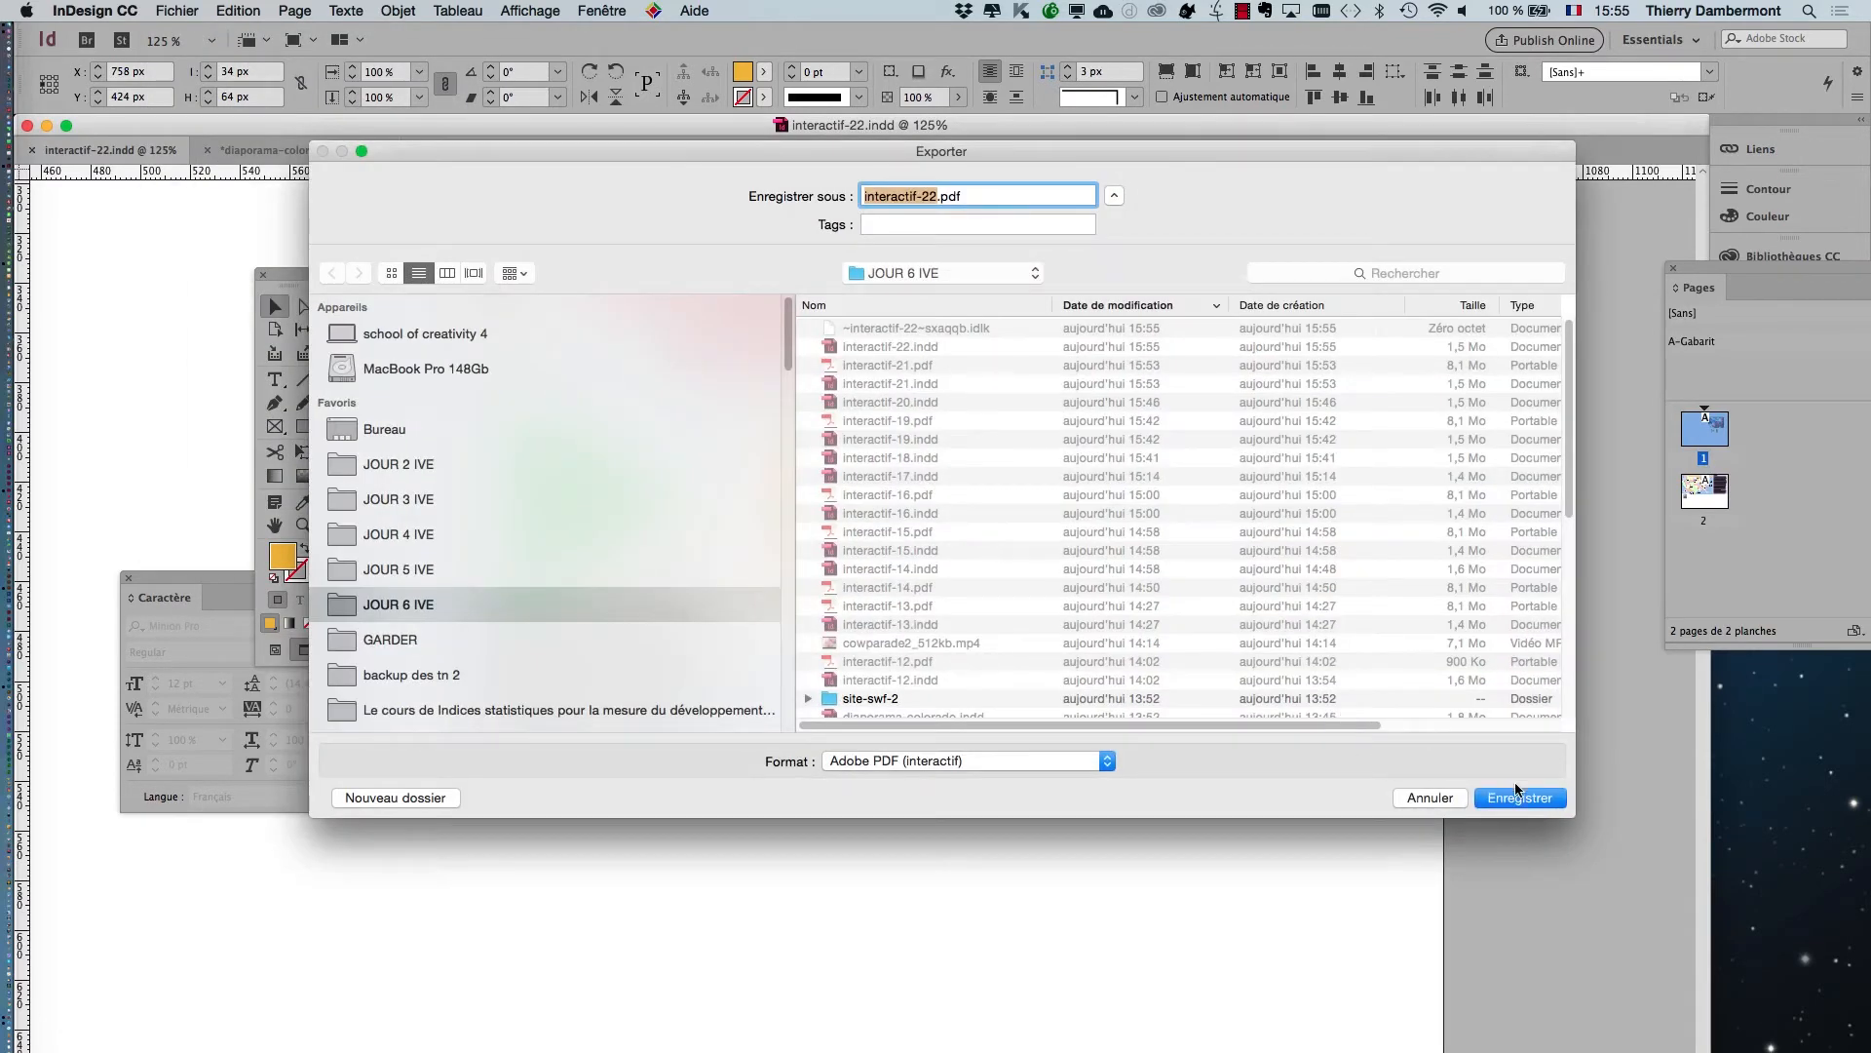
left_click(1517, 792)
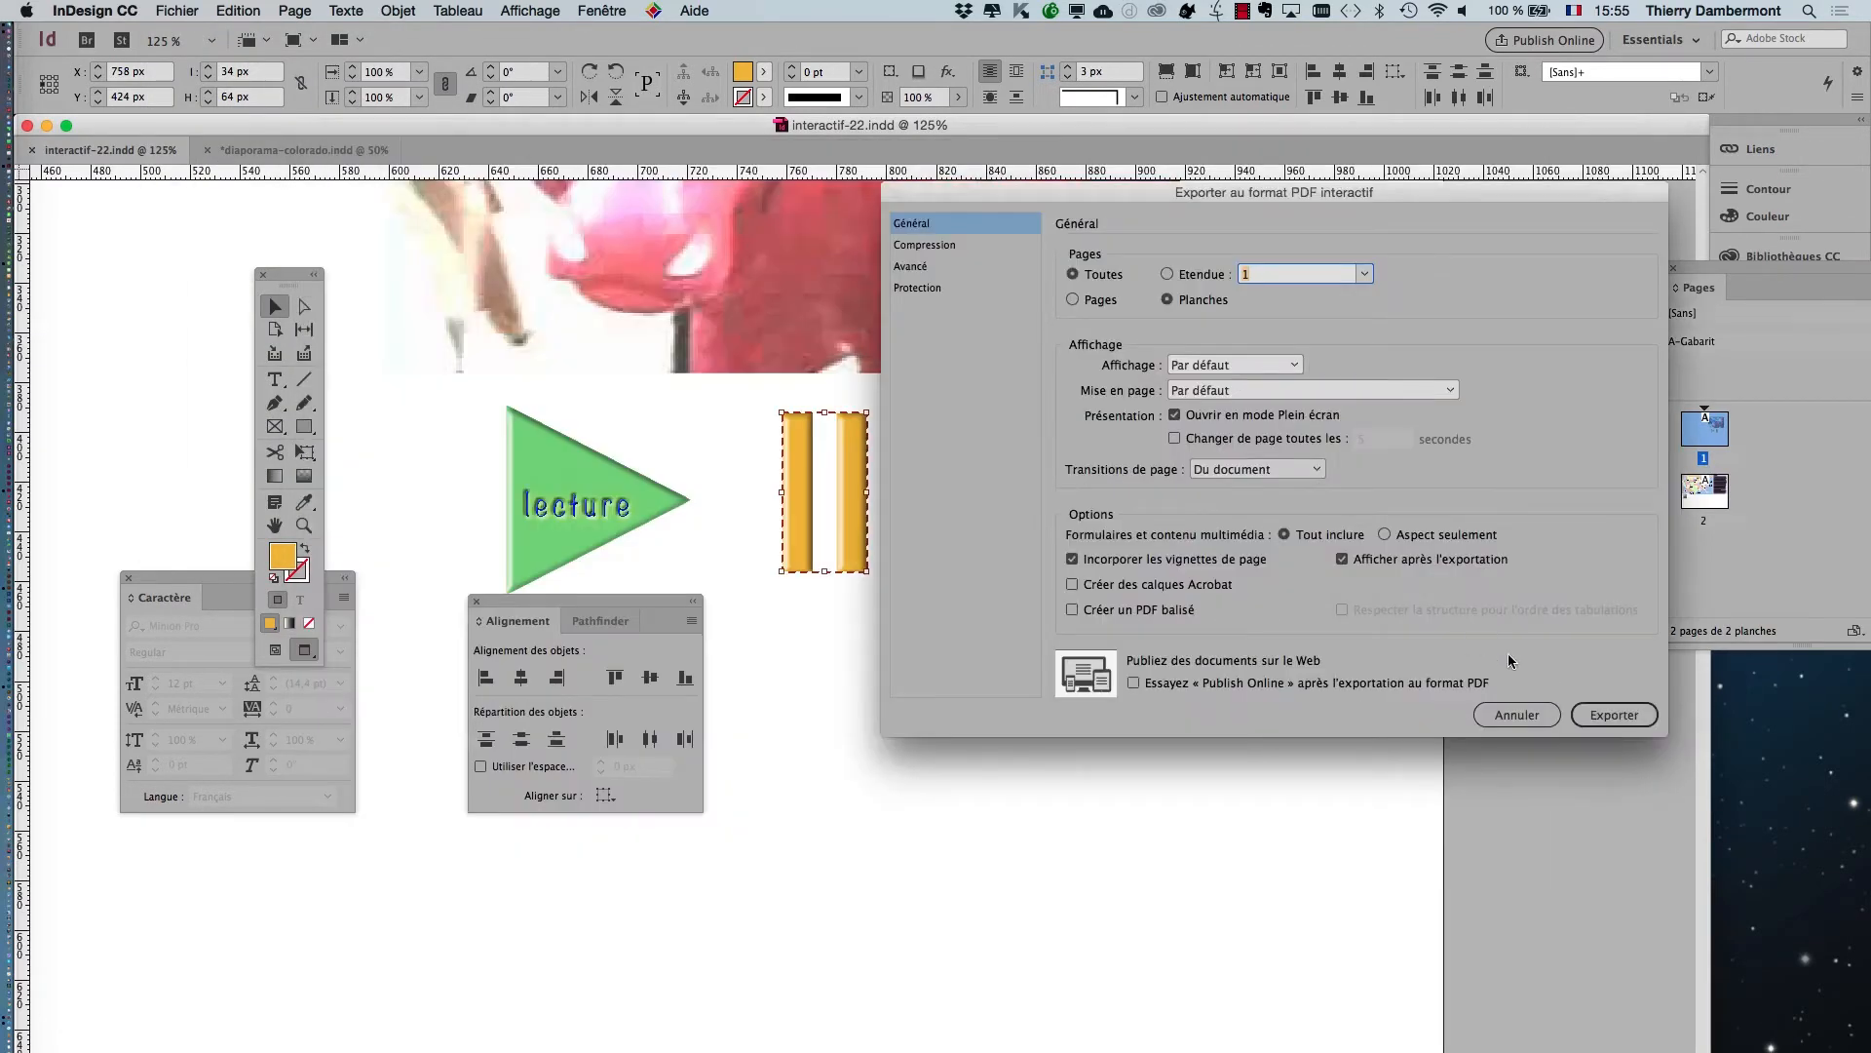
left_click(1615, 716)
left_click(1110, 638)
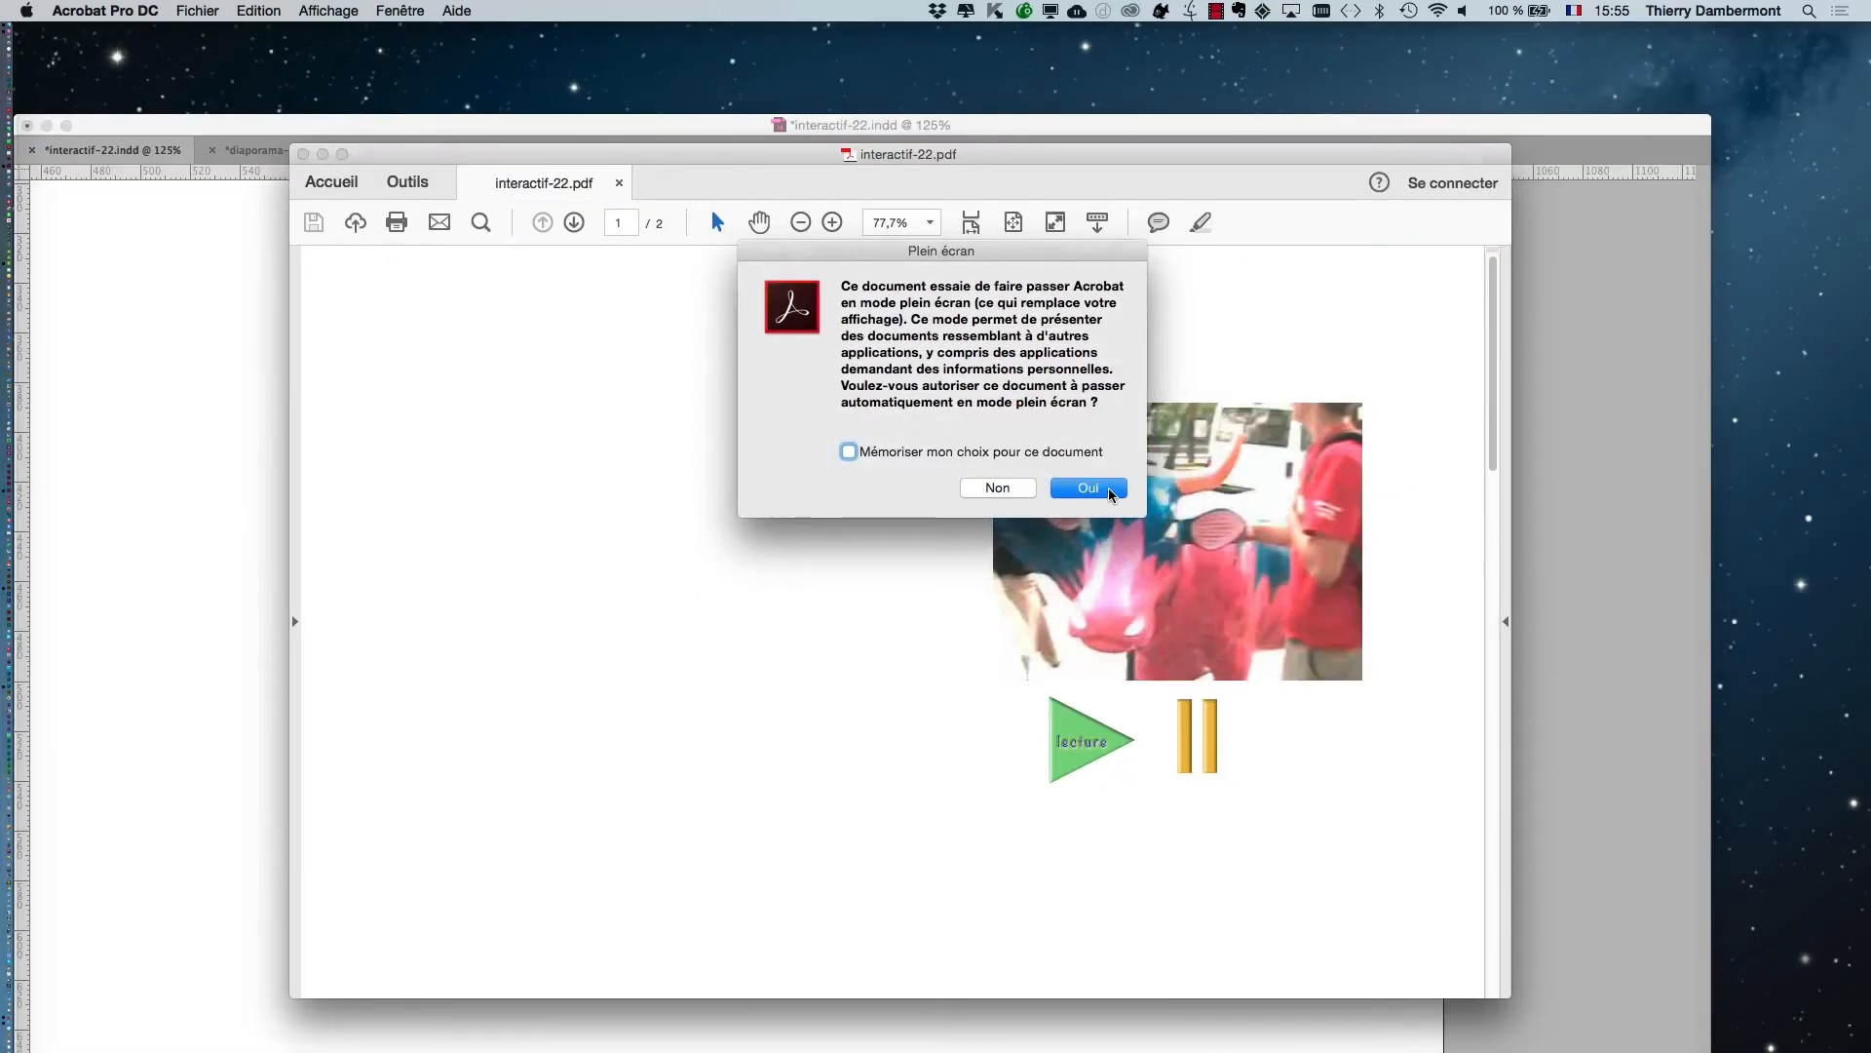
Step: Allow full-screen mode in Acrobat, start the video with the lecture button and test the stacked pause buttons
left_click(1108, 487)
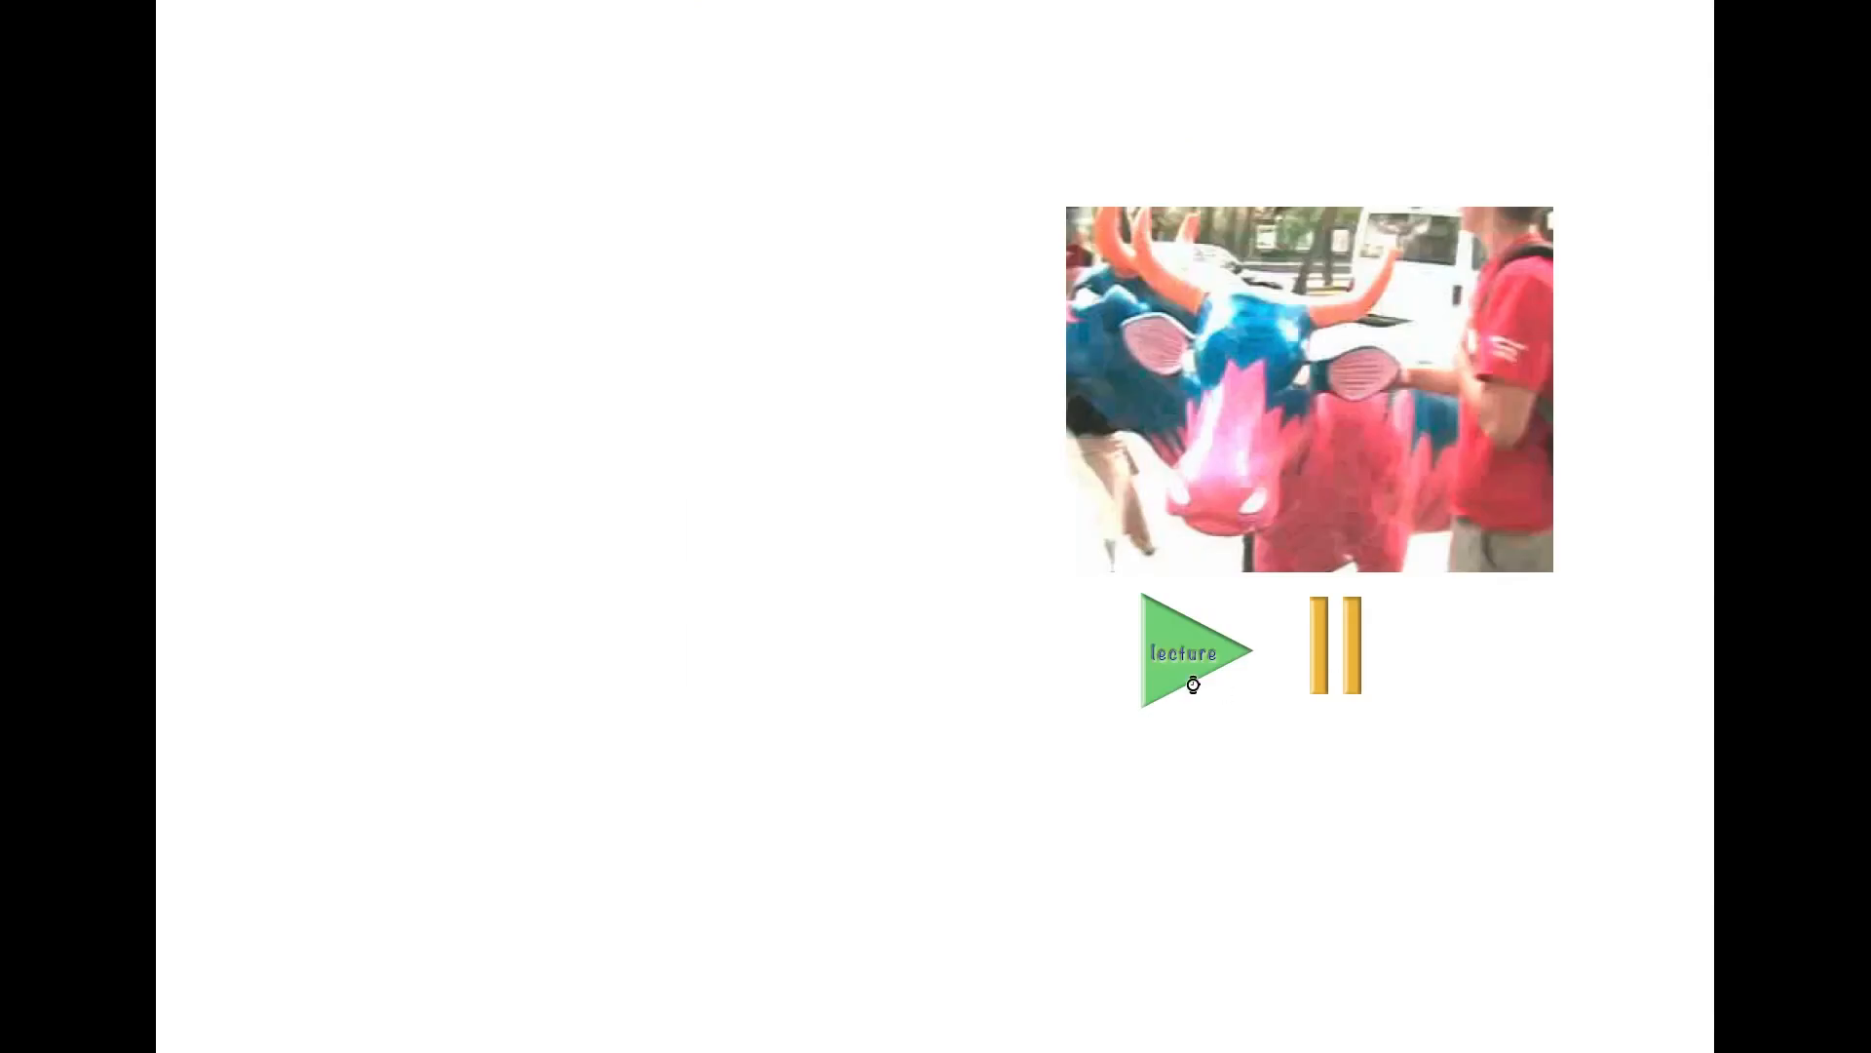
left_click(1206, 662)
left_click(1328, 682)
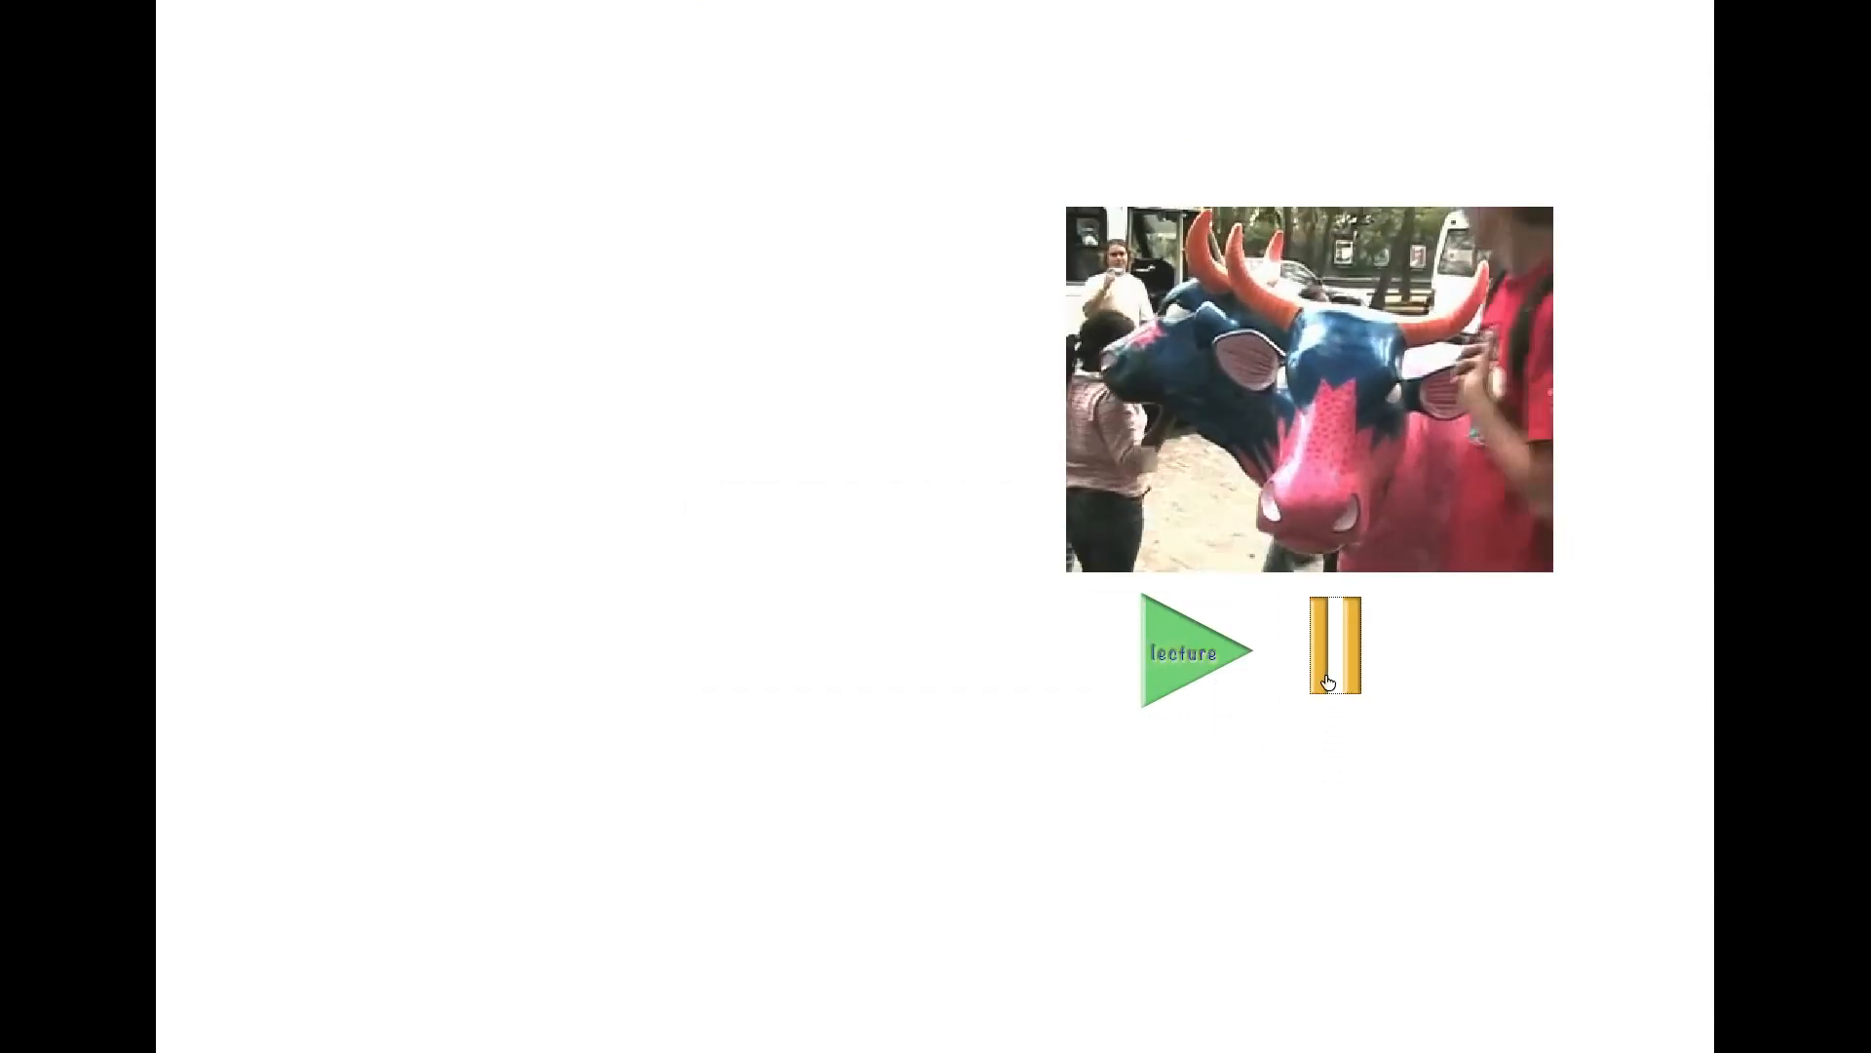